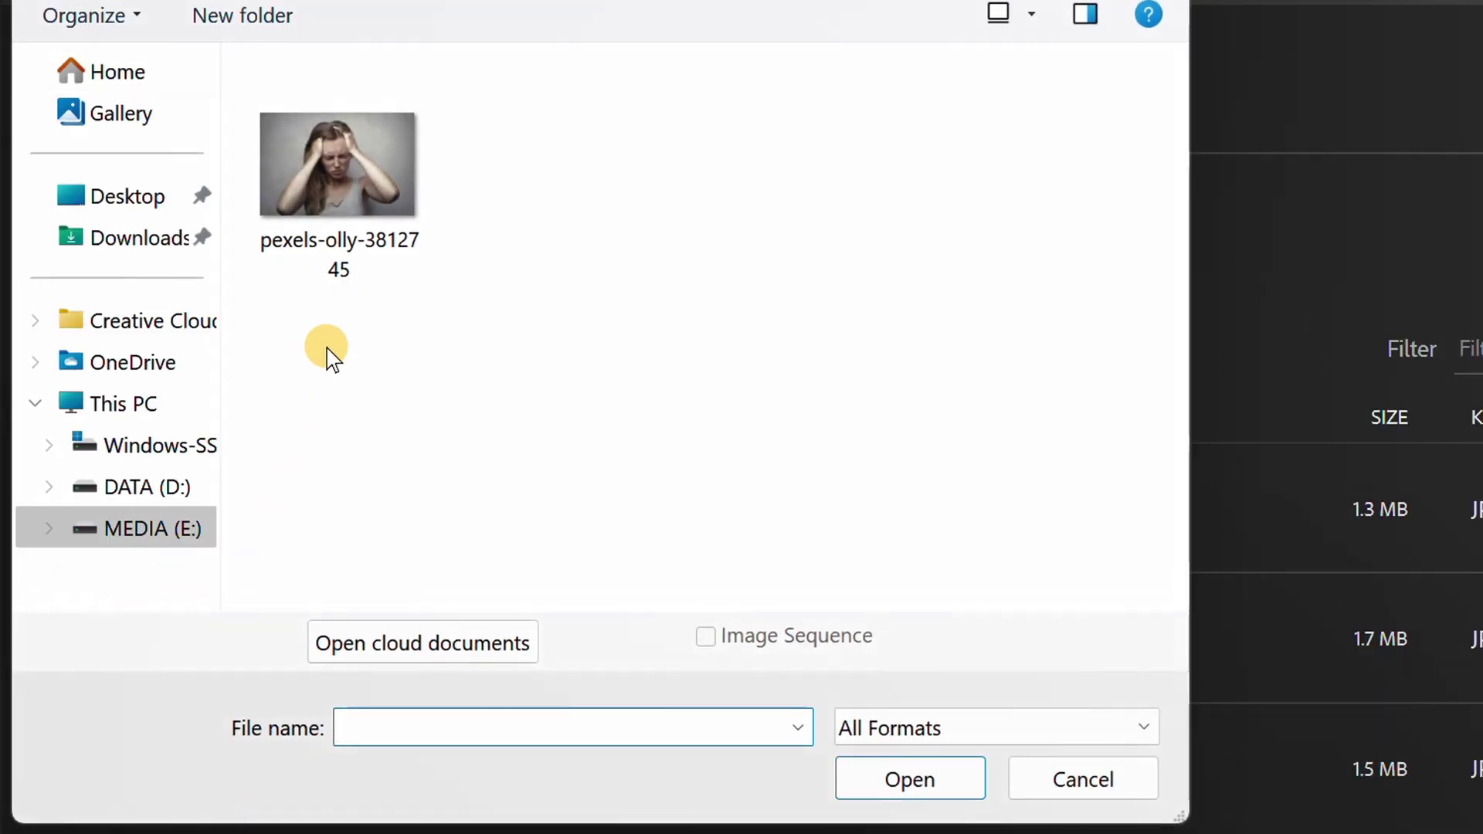
Step: Open the photo pexels-olly-3812745
{"action": "left_click", "coordinate": [349, 169]}
{"action": "left_click", "coordinate": [896, 780]}
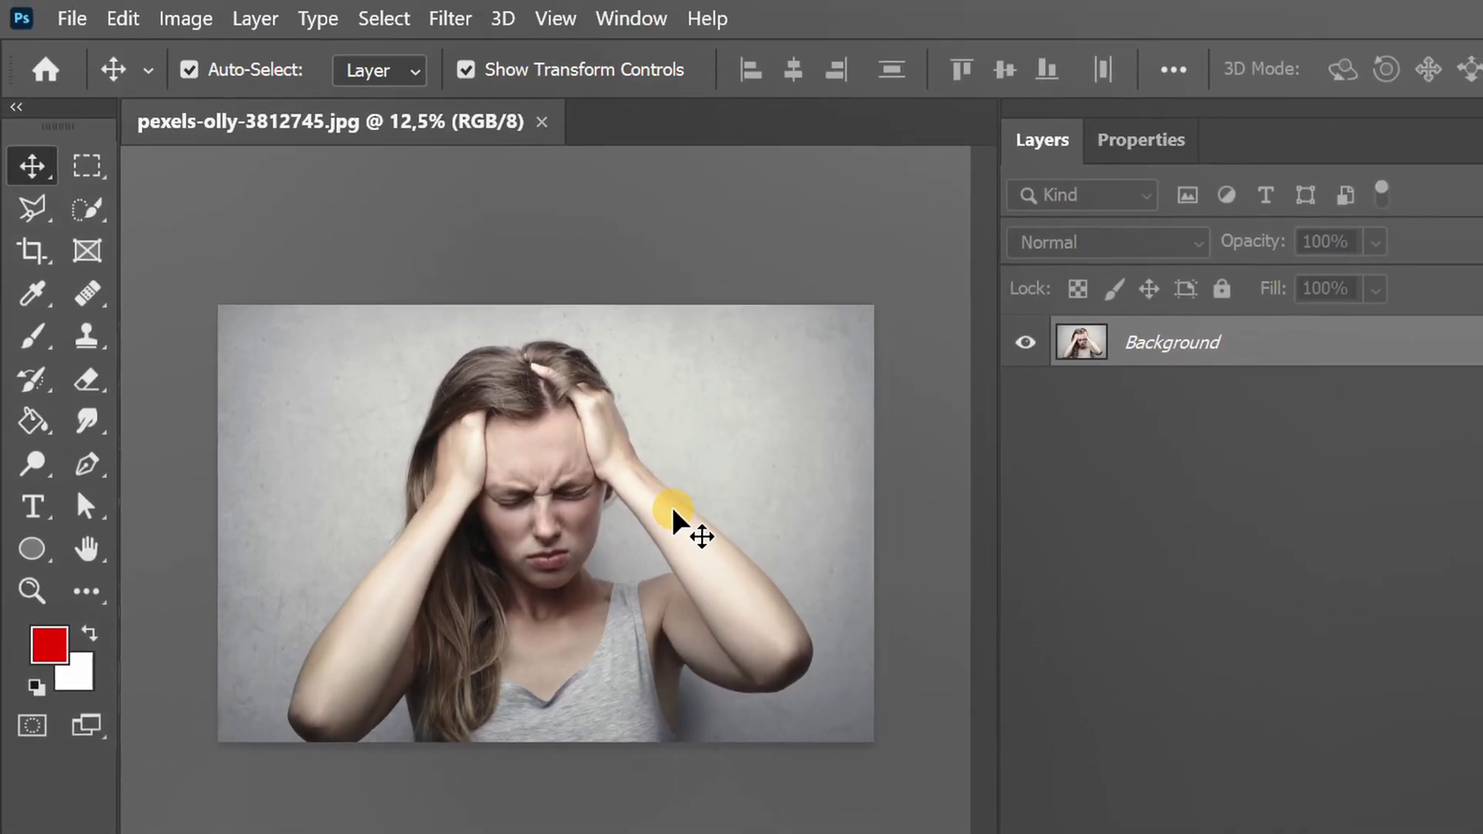
Step: Select the woman with Select Subject and copy the selection to a new layer
{"action": "scroll", "coordinate": [696, 432], "scroll_direction": "up", "scroll_amount": 1}
{"action": "left_click", "coordinate": [384, 19]}
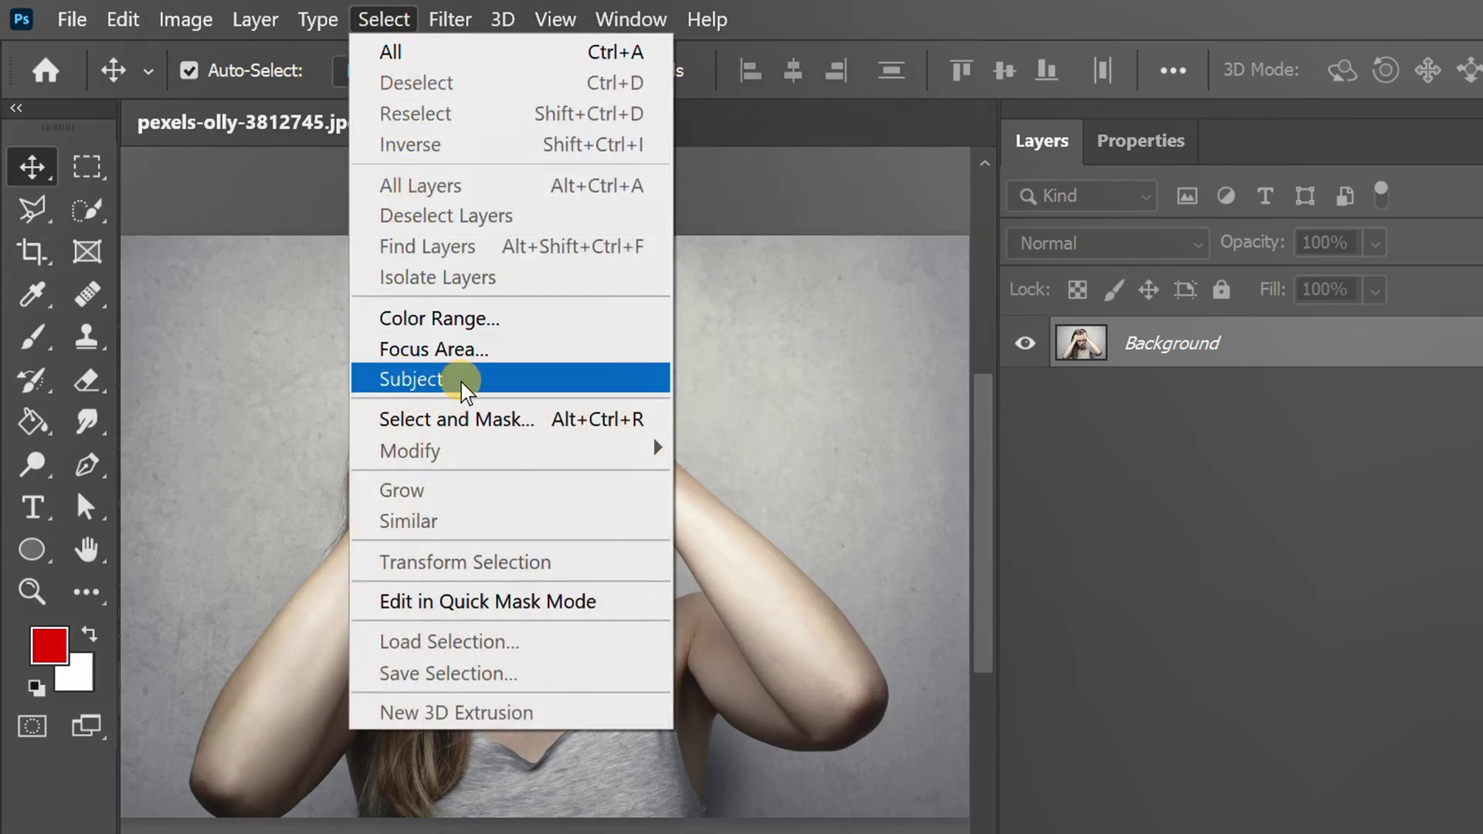
{"action": "left_click", "coordinate": [486, 379]}
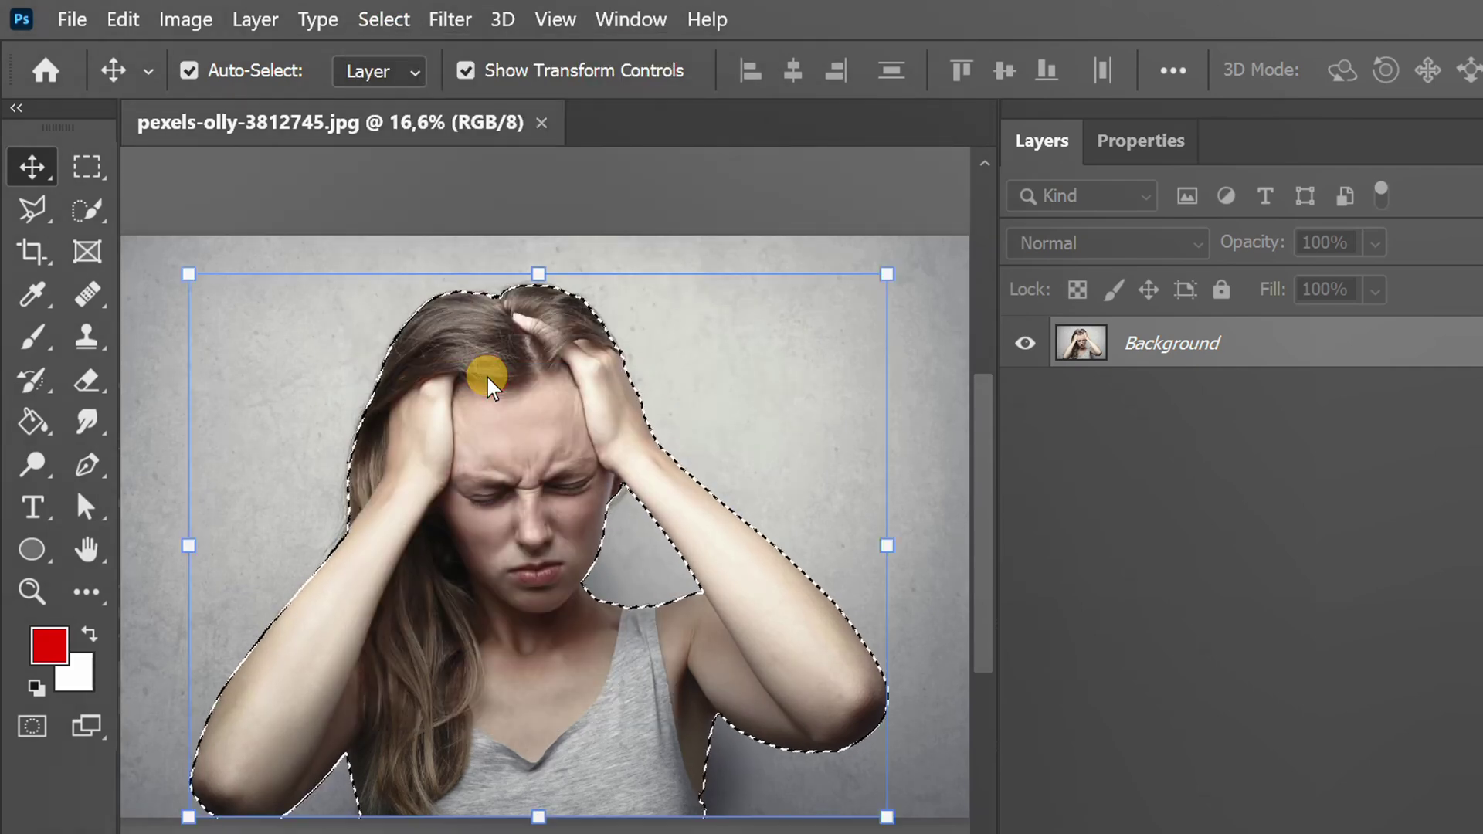
{"action": "key", "text": "ctrl+j"}
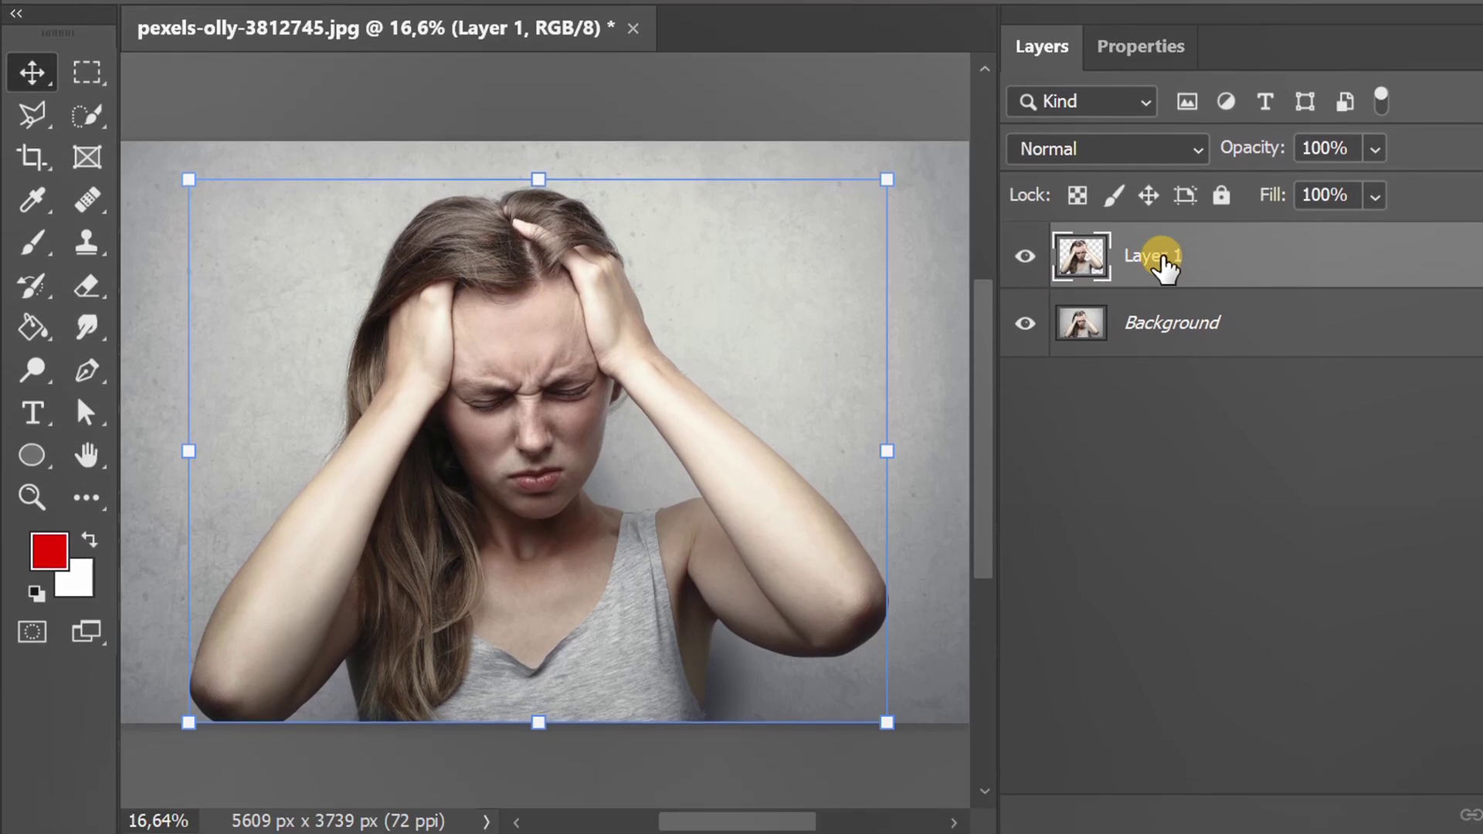
Step: Convert the cut-out layer of the woman to a Smart Object and duplicate it
{"action": "right_click", "coordinate": [1164, 262]}
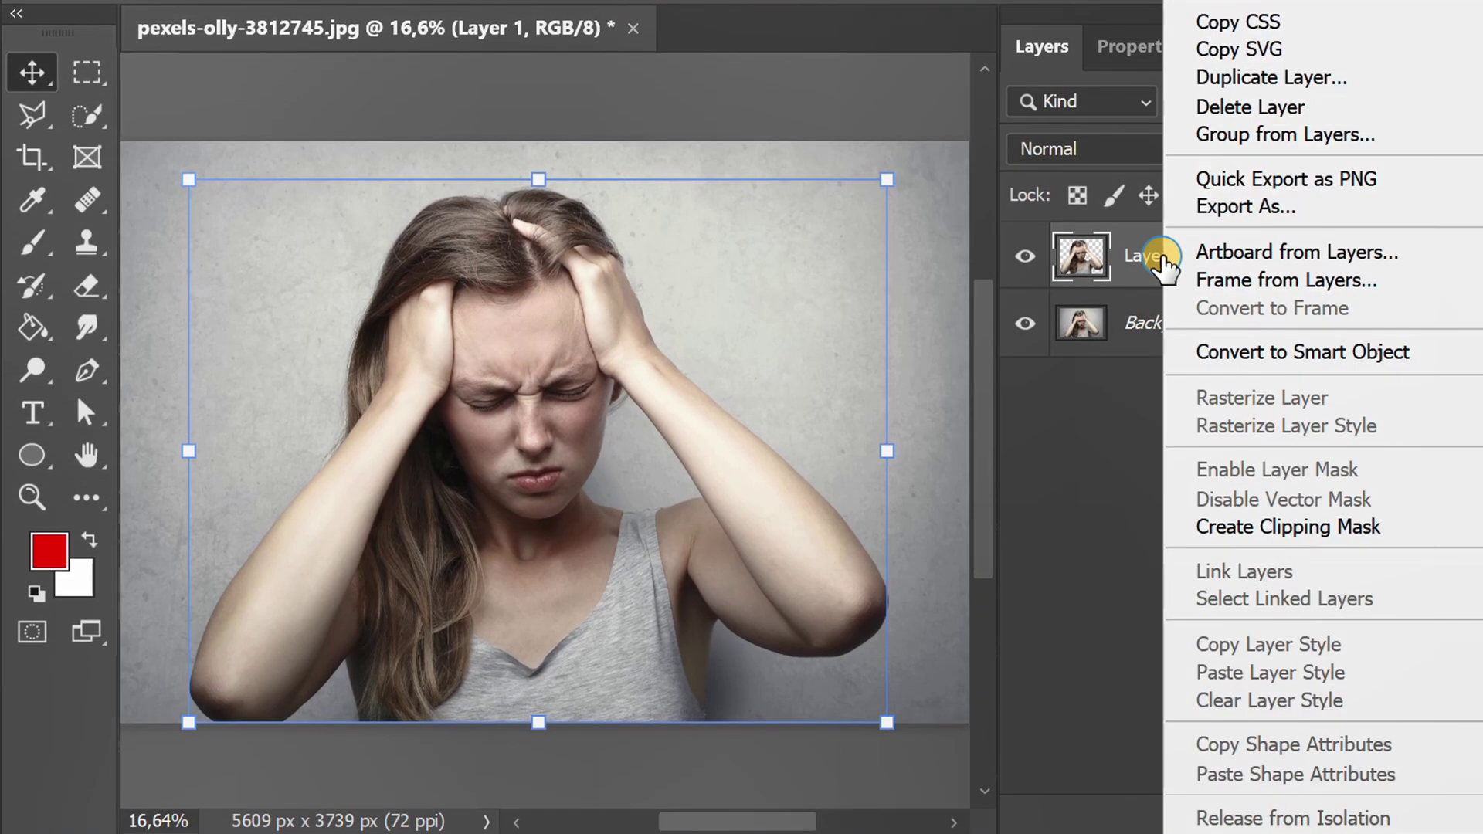
{"action": "left_click", "coordinate": [1448, 349]}
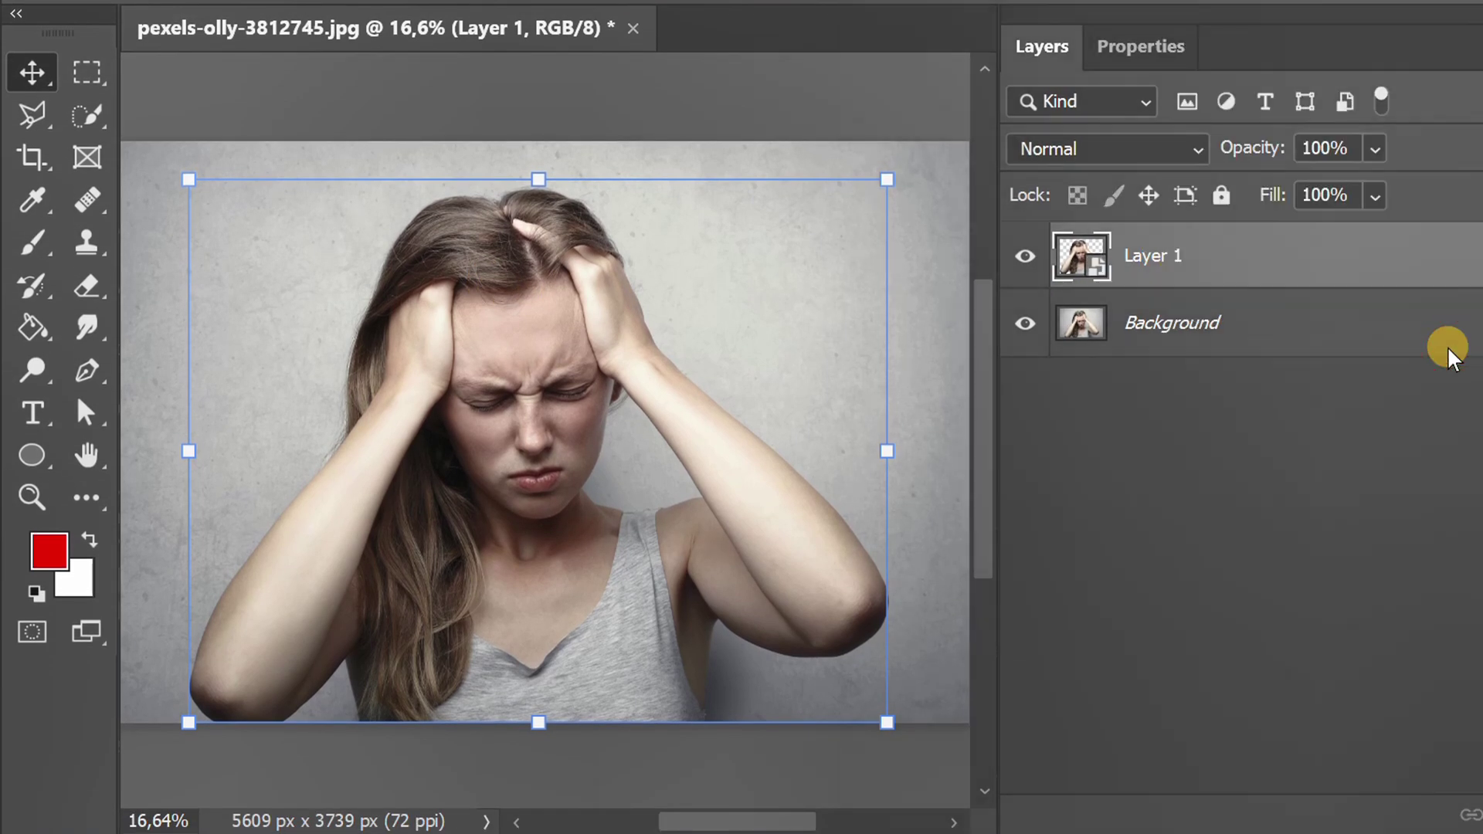
{"action": "key", "text": "ctrl+j"}
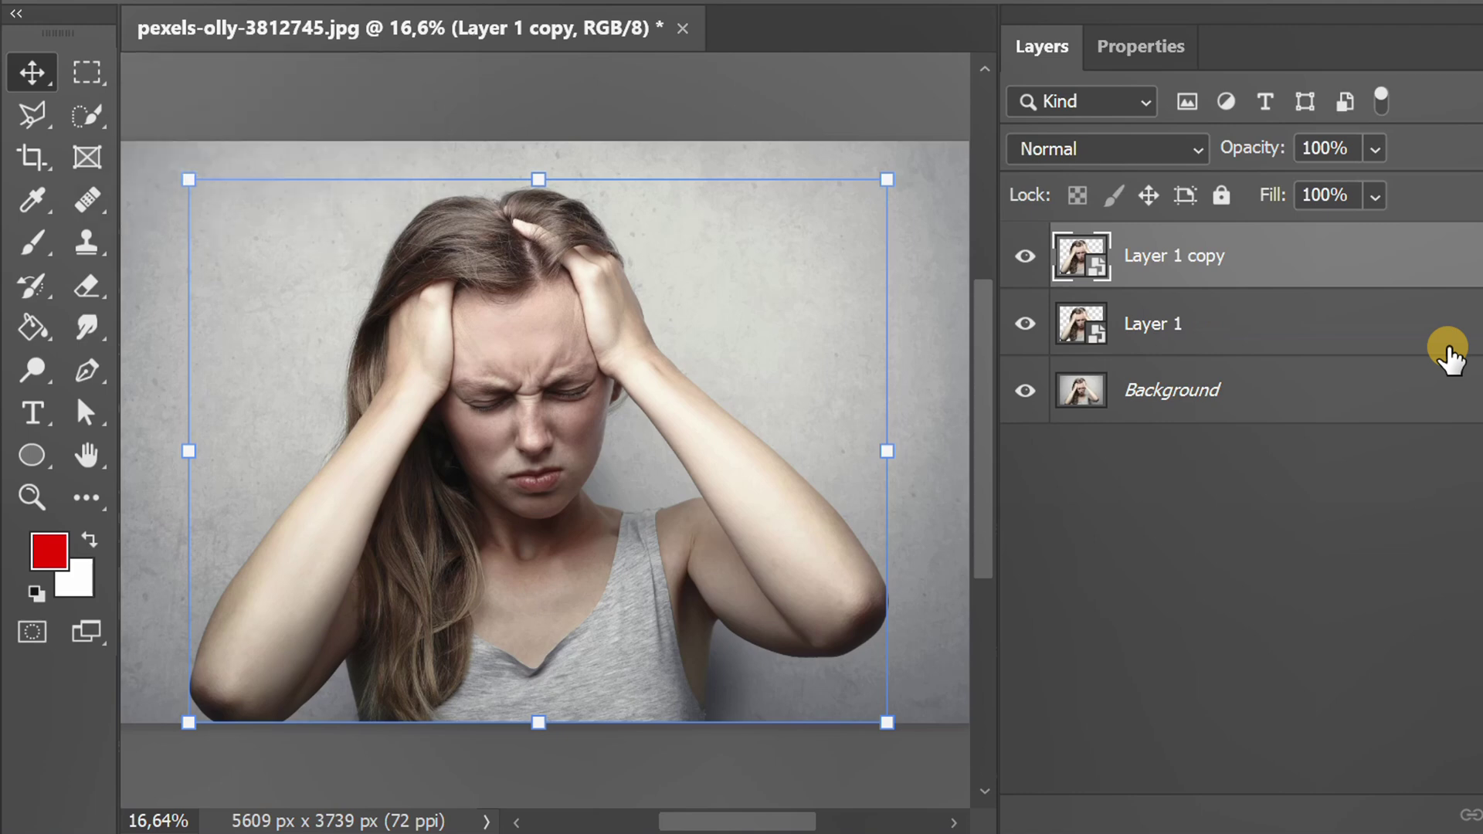
Step: Rename the upper cut-out layer to "ori" and the lower one to "effect"
{"action": "double_click", "coordinate": [1167, 255]}
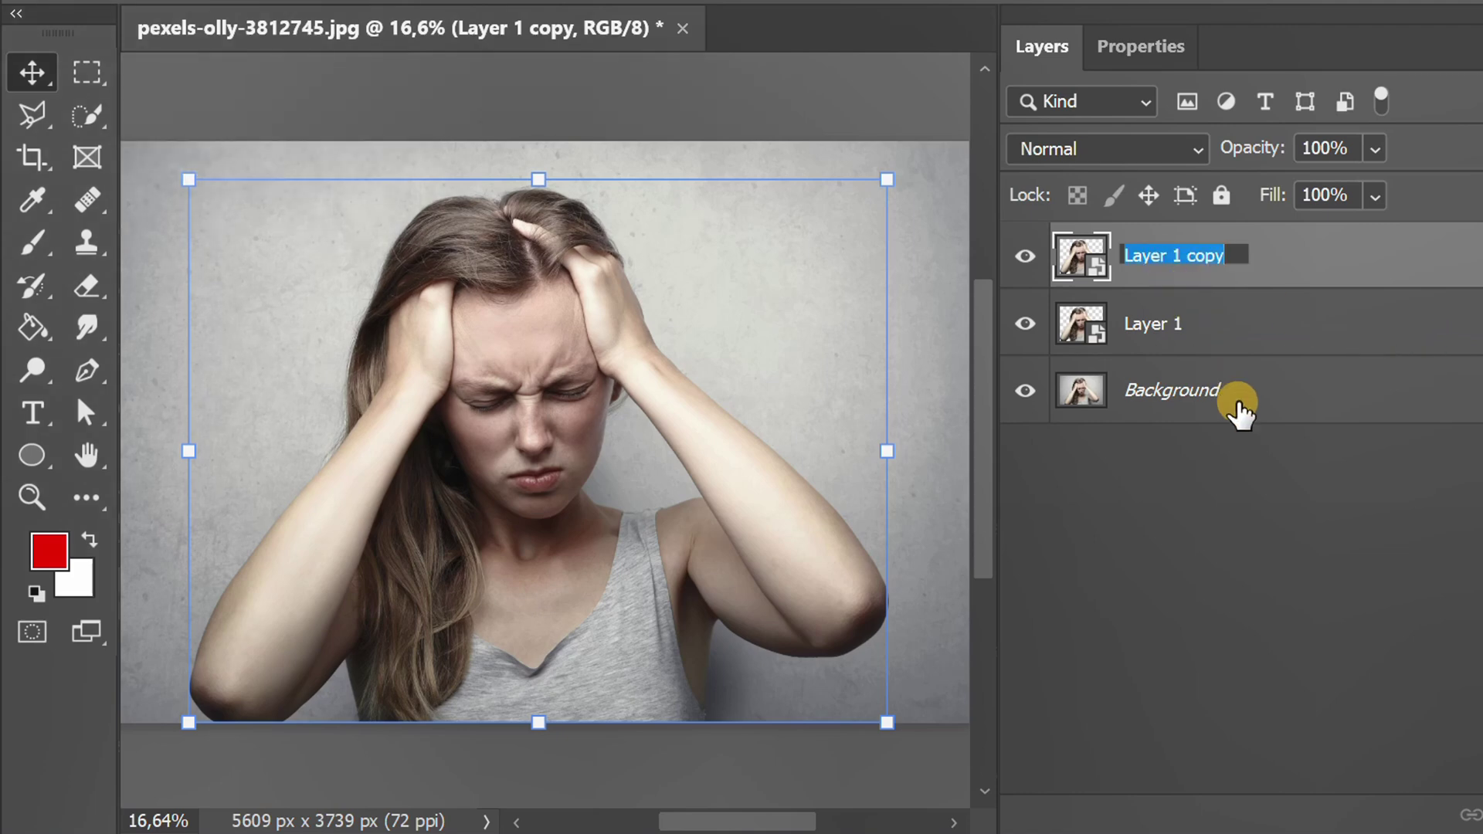
{"action": "type", "text": "ori"}
{"action": "left_click", "coordinate": [1249, 485]}
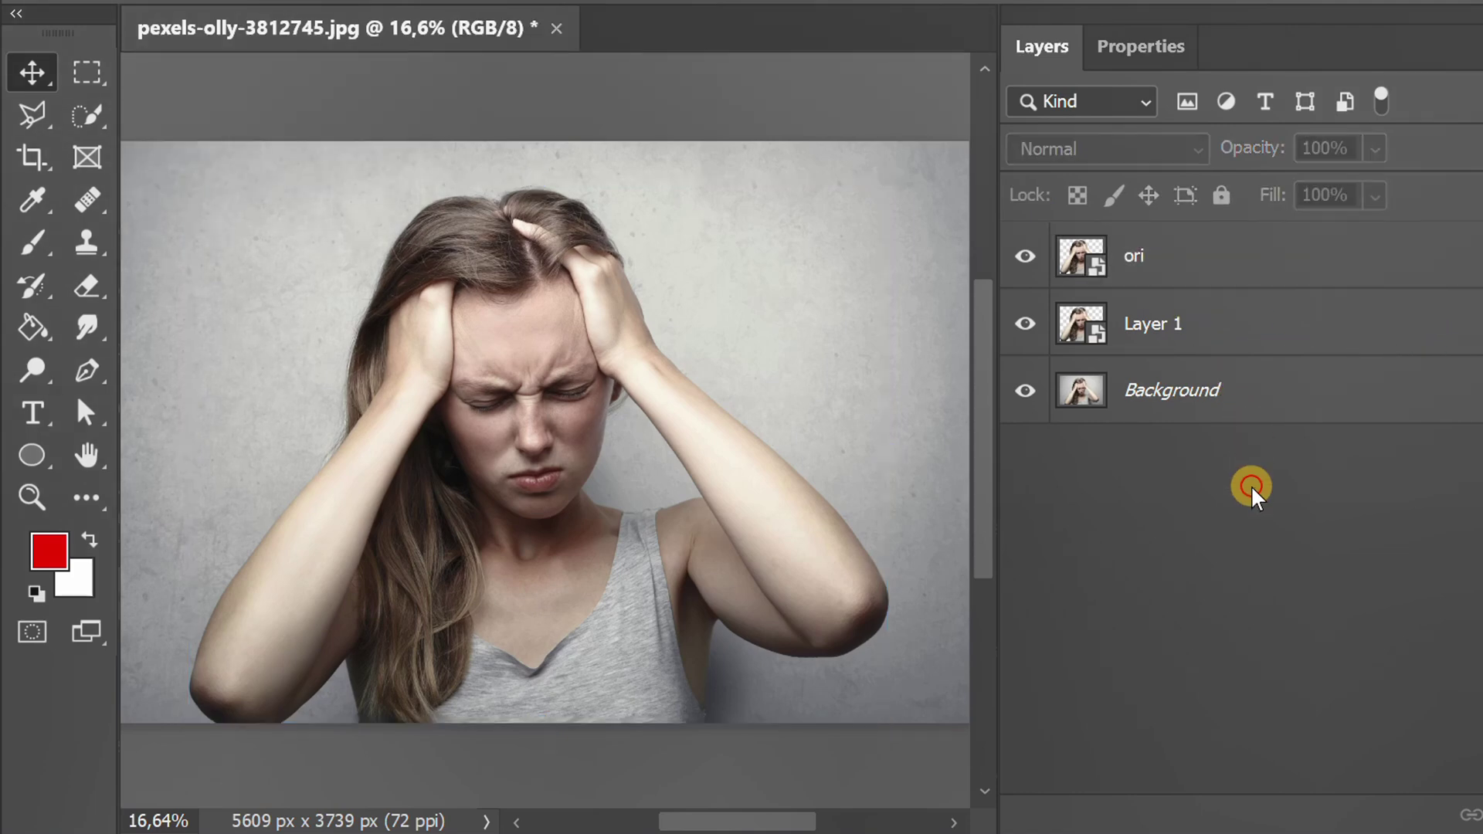
{"action": "double_click", "coordinate": [1151, 326]}
{"action": "type", "text": "e"}
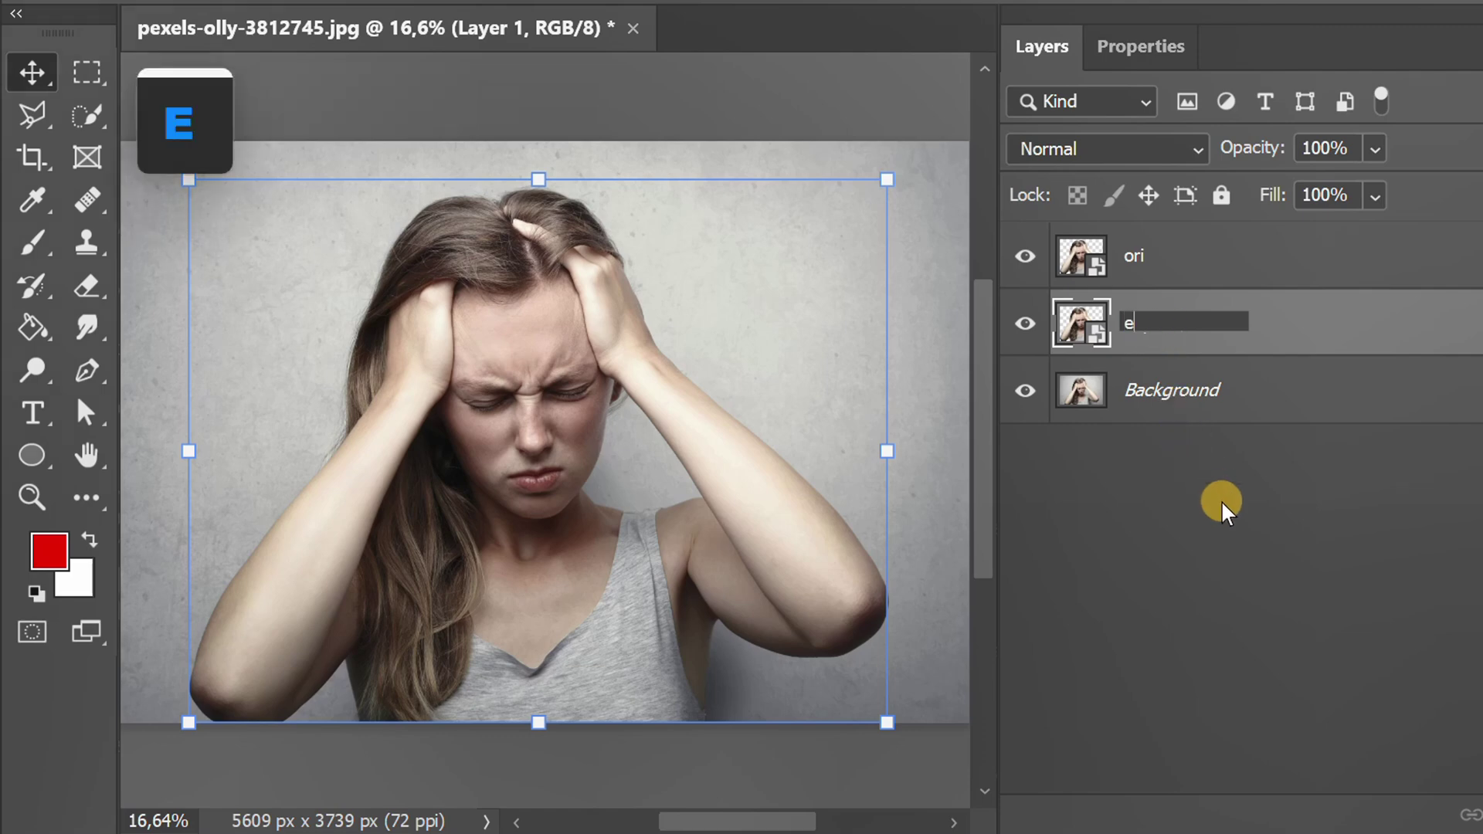
{"action": "type", "text": "ffect"}
{"action": "left_click", "coordinate": [1222, 502]}
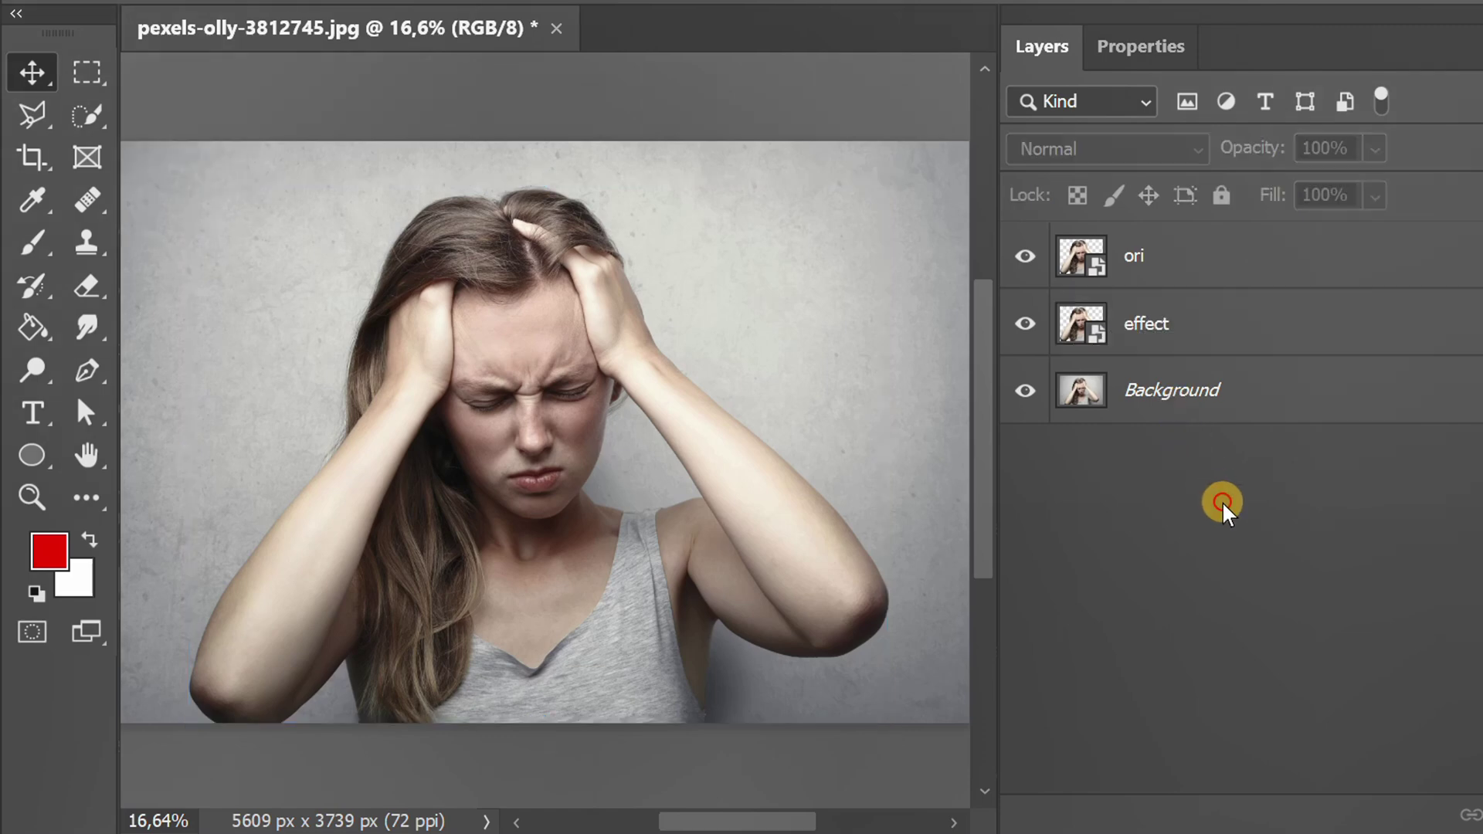
Step: Apply a Motion Blur to the effect layer with an angle of 0° and a distance of 150 pixels
{"action": "left_click", "coordinate": [1184, 329]}
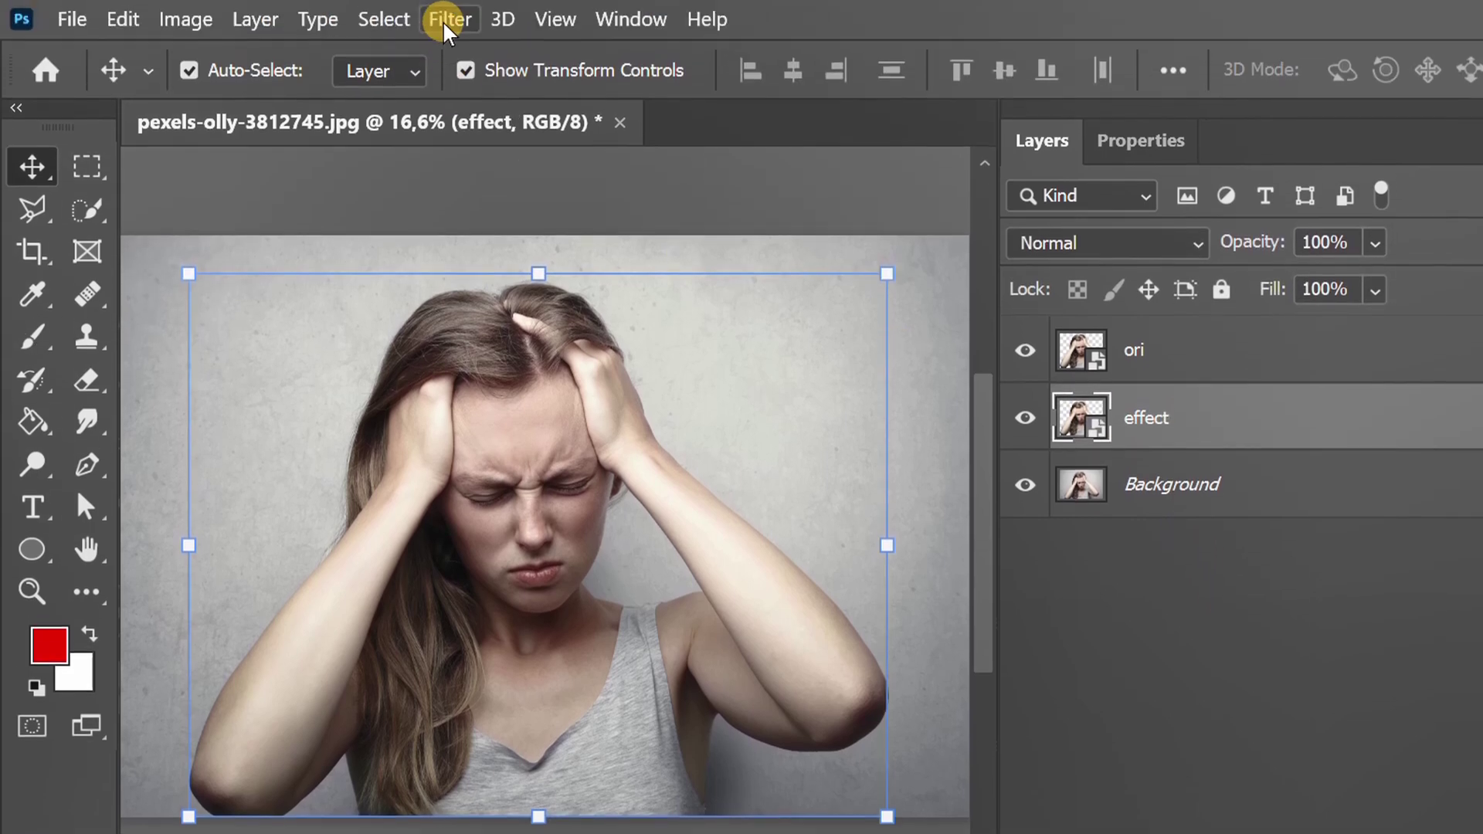
{"action": "left_click", "coordinate": [450, 19]}
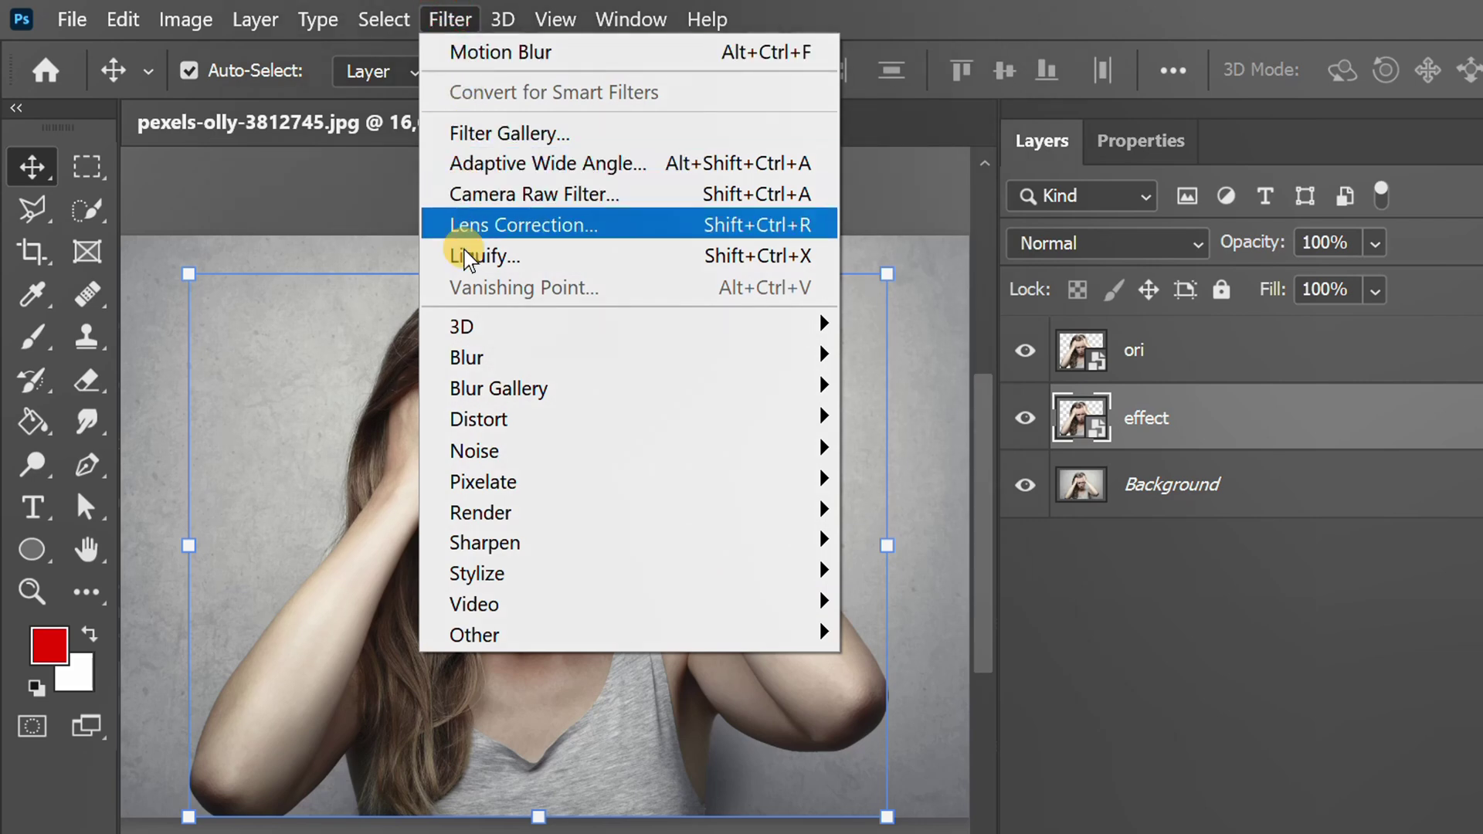
{"action": "mouse_move", "coordinate": [618, 354]}
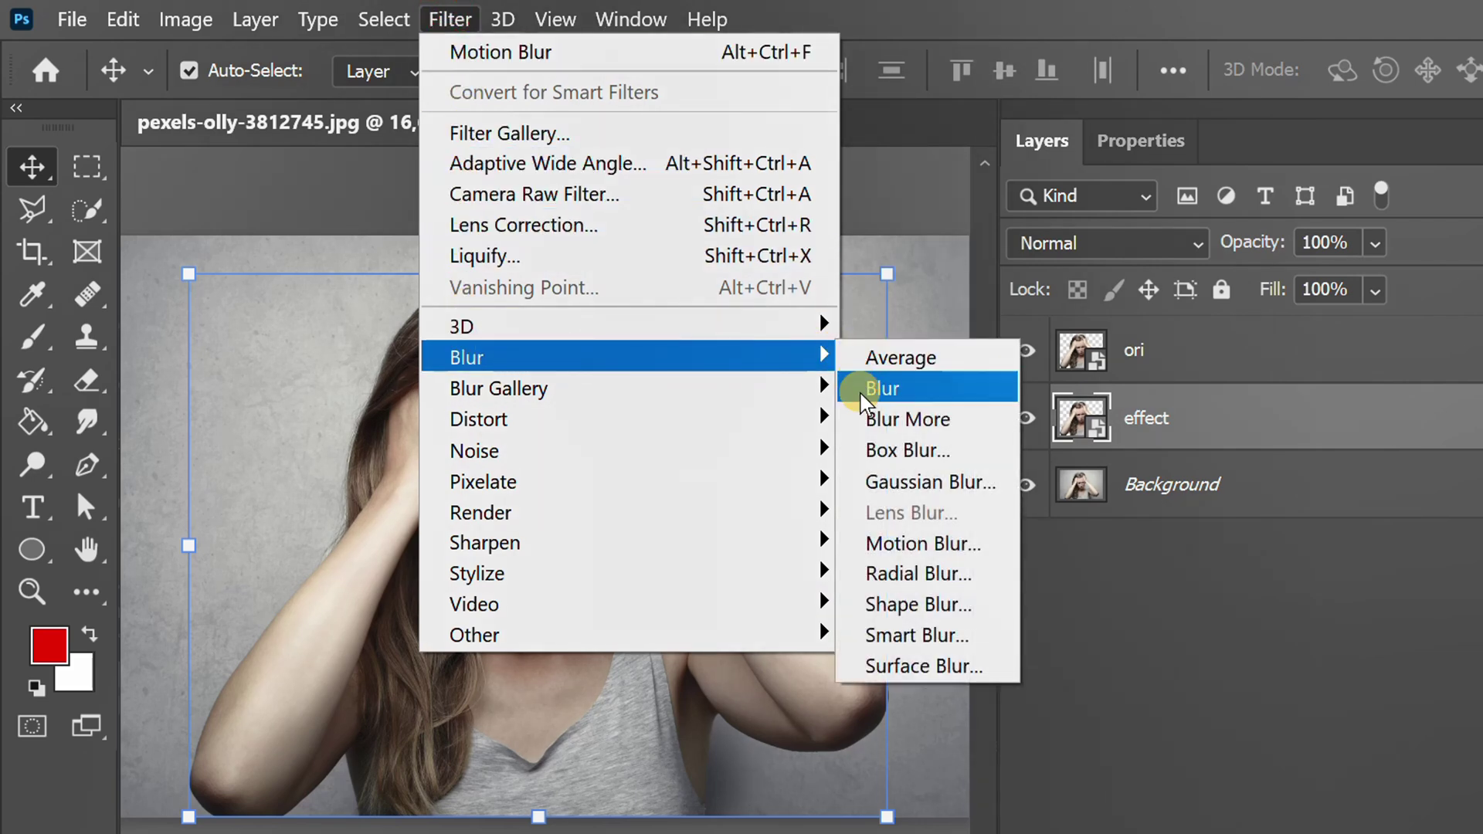
{"action": "left_click", "coordinate": [964, 543]}
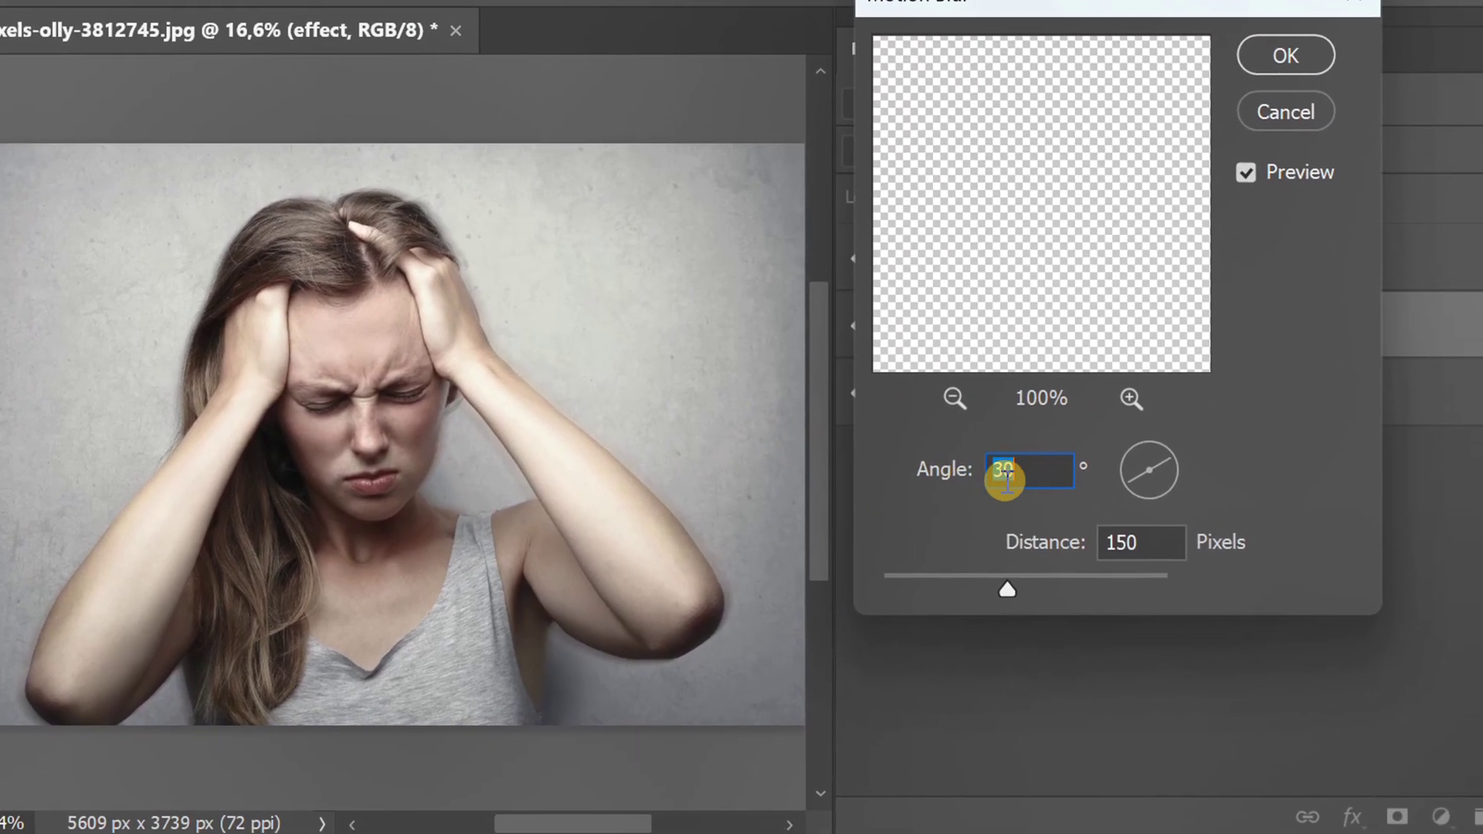
{"action": "left_click_drag", "start_coordinate": [1015, 470], "coordinate": [985, 467]}
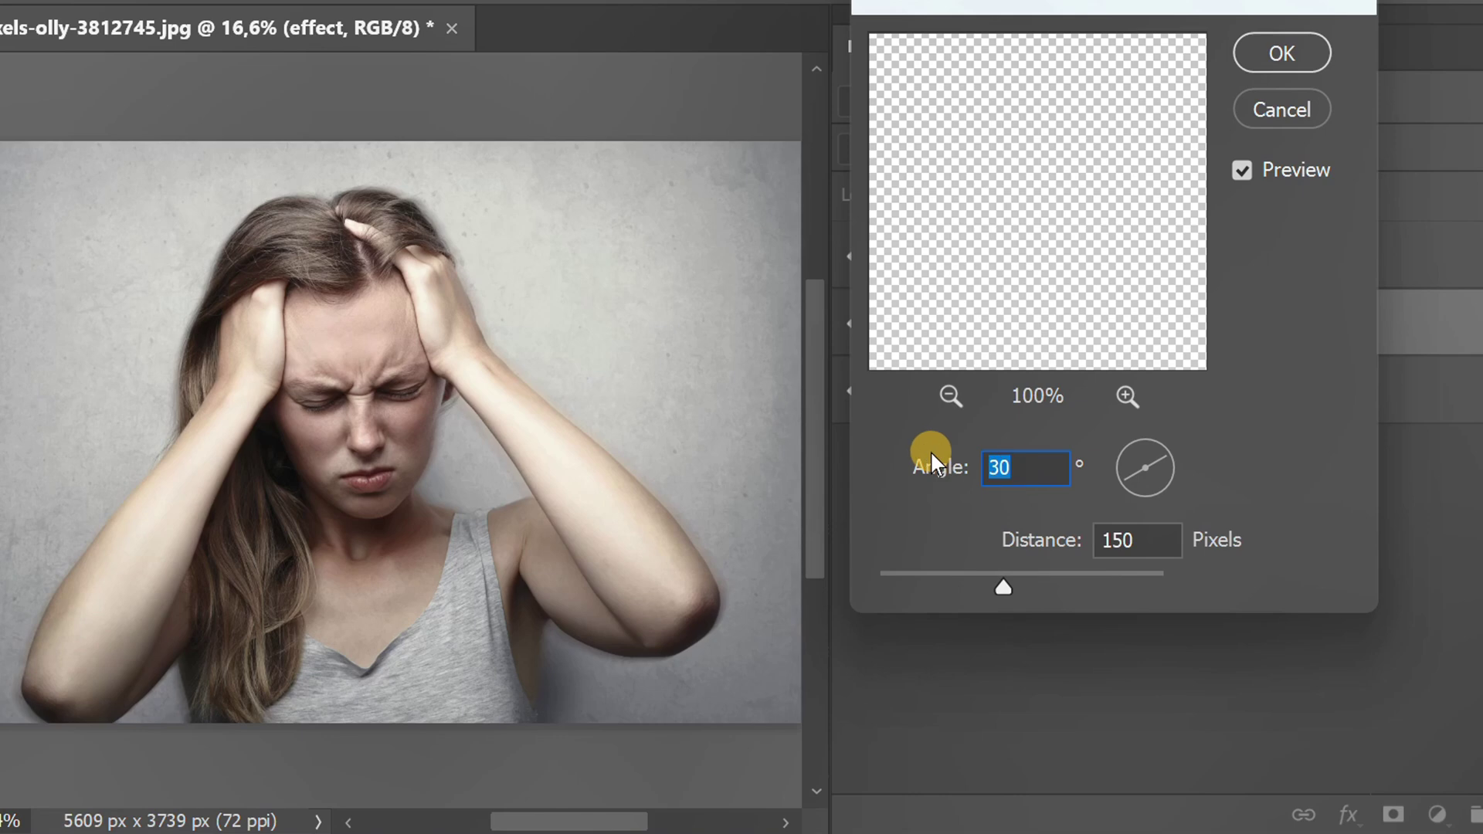
{"action": "type", "text": "0"}
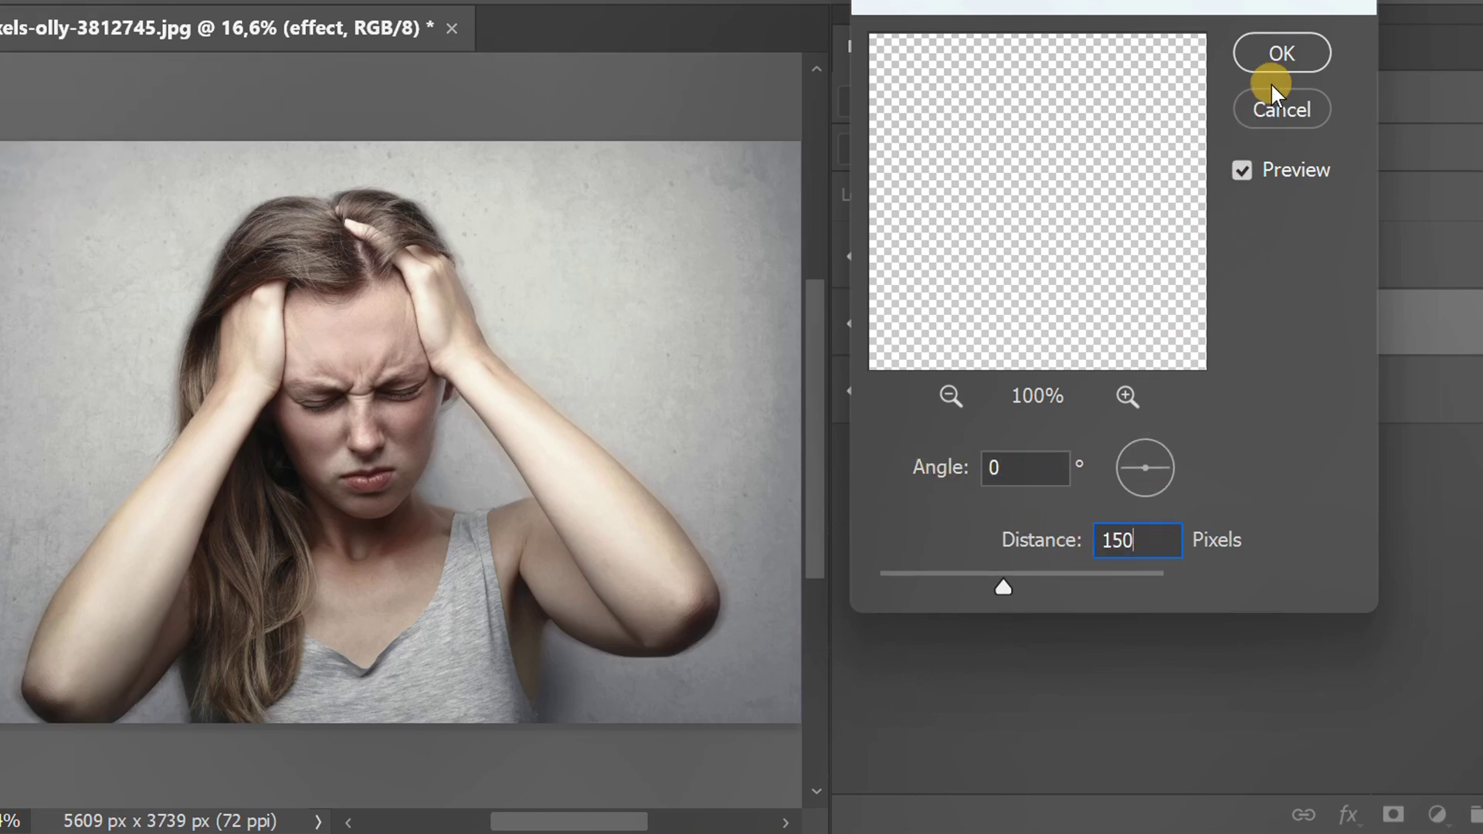
{"action": "left_click", "coordinate": [1280, 57]}
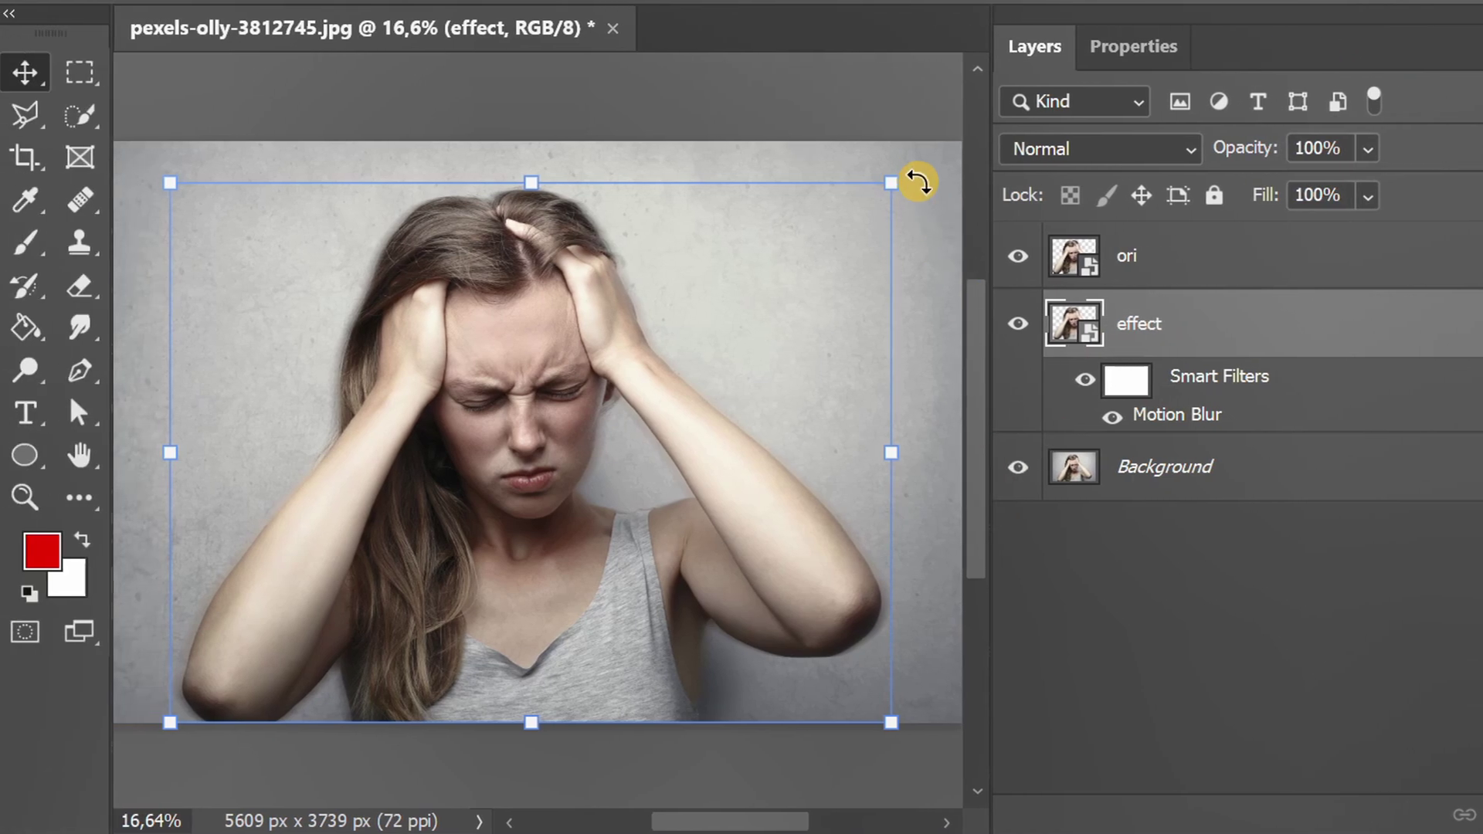
Step: Rotate the effect layer slightly counterclockwise and nudge it left so the blurred figure shows beside the woman's head
{"action": "left_click_drag", "start_coordinate": [755, 179], "coordinate": [728, 153]}
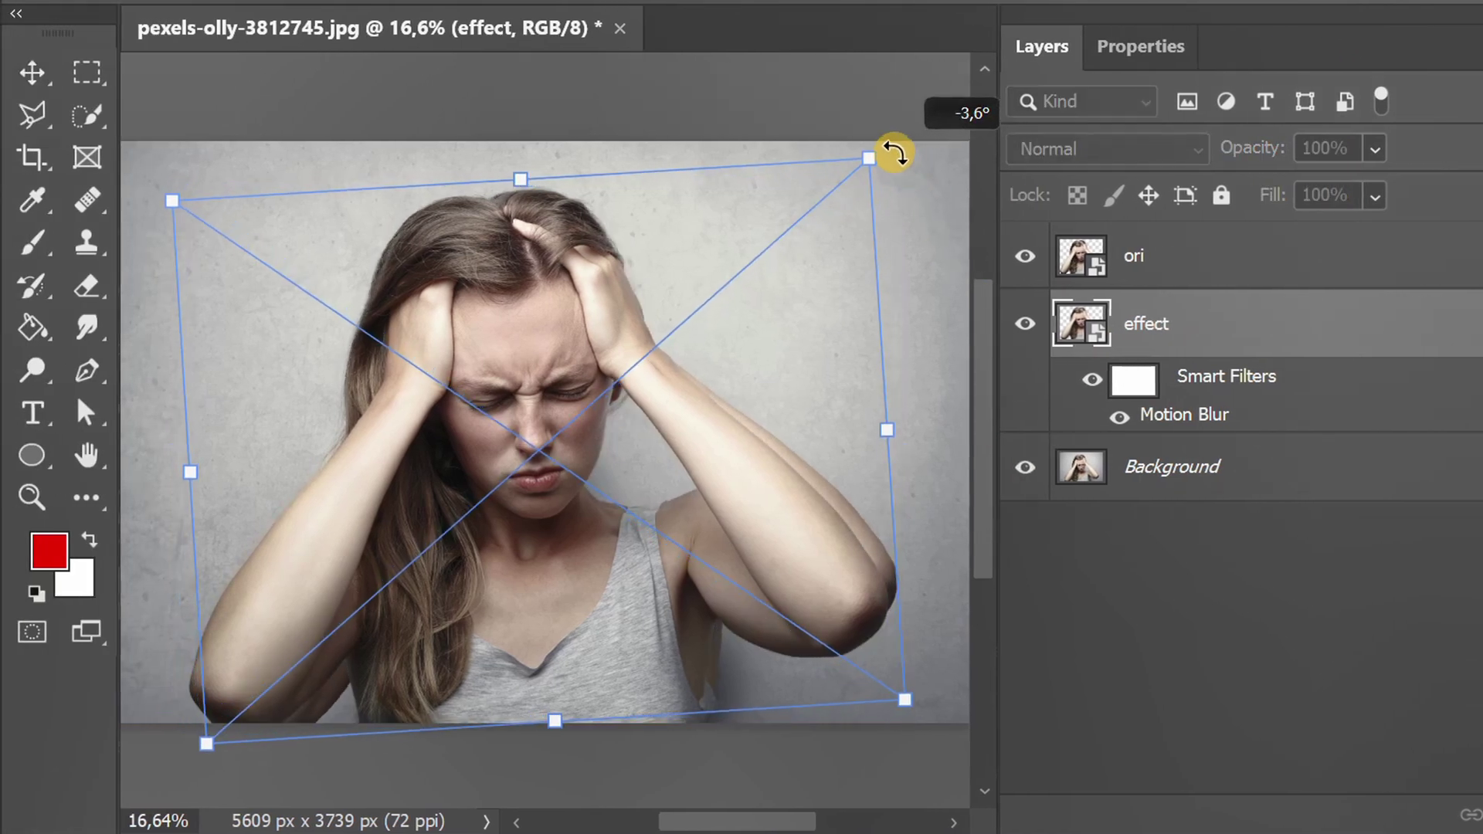
{"action": "left_click_drag", "start_coordinate": [895, 153], "coordinate": [881, 144]}
{"action": "key", "text": "Left"}
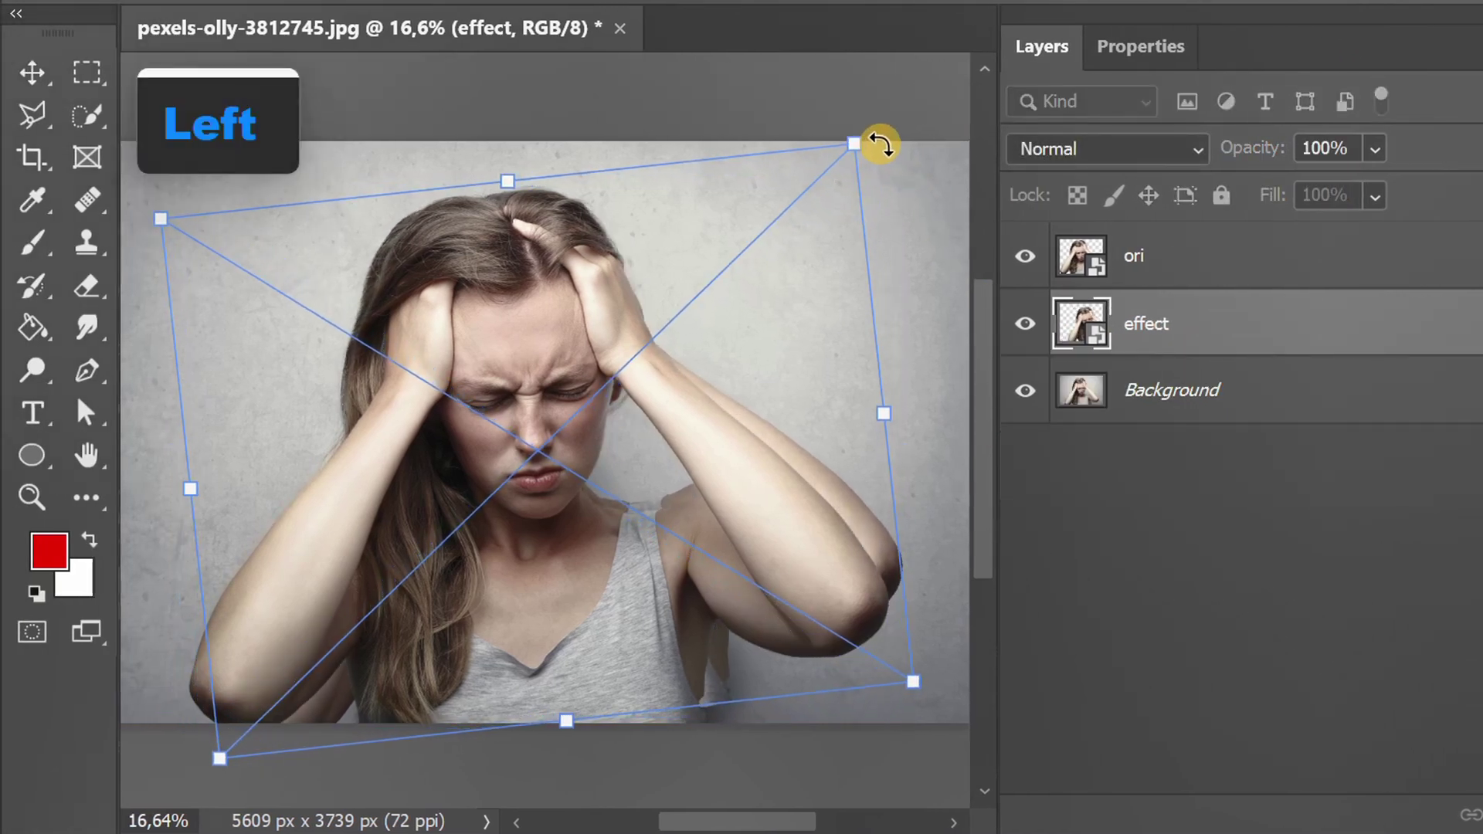
{"action": "key", "text": "Left"}
{"action": "key", "text": "Left"}
{"action": "key", "text": "Left"}
{"action": "key", "text": "Left"}
{"action": "key", "text": "Left"}
{"action": "key", "text": "Left"}
{"action": "key", "text": "Left"}
{"action": "key", "text": "Left"}
{"action": "key", "text": "Left"}
{"action": "key", "text": "Left"}
{"action": "key", "text": "Left"}
{"action": "key", "text": "Left"}
{"action": "key", "text": "Left"}
{"action": "key", "text": "Left"}
{"action": "key", "text": "Left"}
{"action": "key", "text": "Left"}
{"action": "key", "text": "Left"}
{"action": "key", "text": "Left"}
{"action": "key", "text": "Left"}
{"action": "key", "text": "Left"}
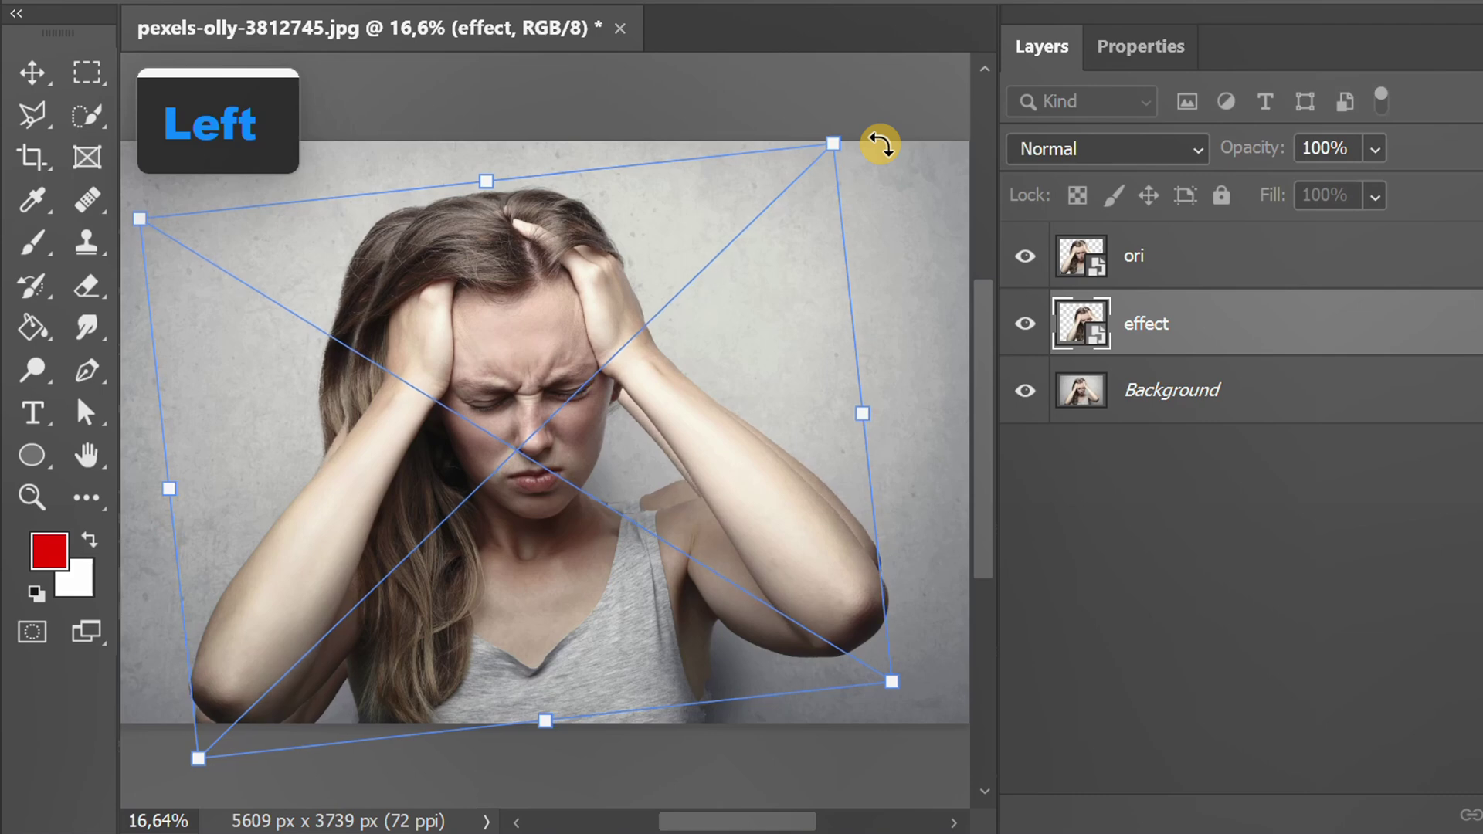
{"action": "key", "text": "Left"}
{"action": "key", "text": "Left"}
{"action": "key", "text": "Left"}
{"action": "key", "text": "Left"}
{"action": "key", "text": "Left"}
{"action": "key", "text": "Left"}
{"action": "key", "text": "Left"}
{"action": "key", "text": "Left"}
{"action": "key", "text": "Left"}
{"action": "key", "text": "Left"}
{"action": "key", "text": "Left"}
{"action": "key", "text": "Left"}
{"action": "key", "text": "Left"}
{"action": "key", "text": "Left"}
{"action": "key", "text": "Left"}
{"action": "key", "text": "Left"}
{"action": "key", "text": "Left"}
{"action": "key", "text": "Left"}
{"action": "key", "text": "Left"}
{"action": "key", "text": "Left"}
{"action": "left_click", "coordinate": [1181, 561]}
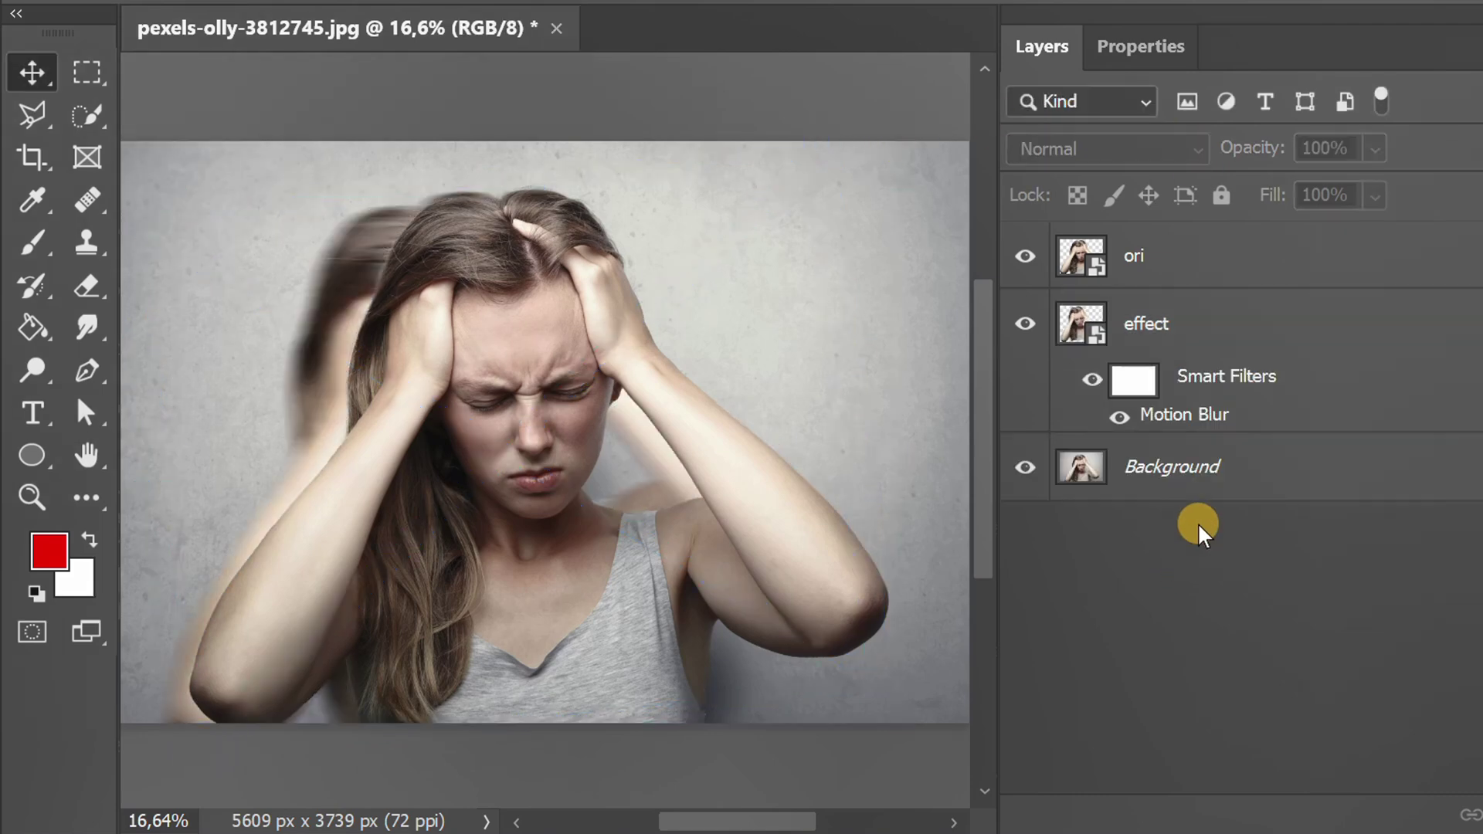
Step: Set the effect layer's fill to 60%
{"action": "left_click", "coordinate": [1212, 326]}
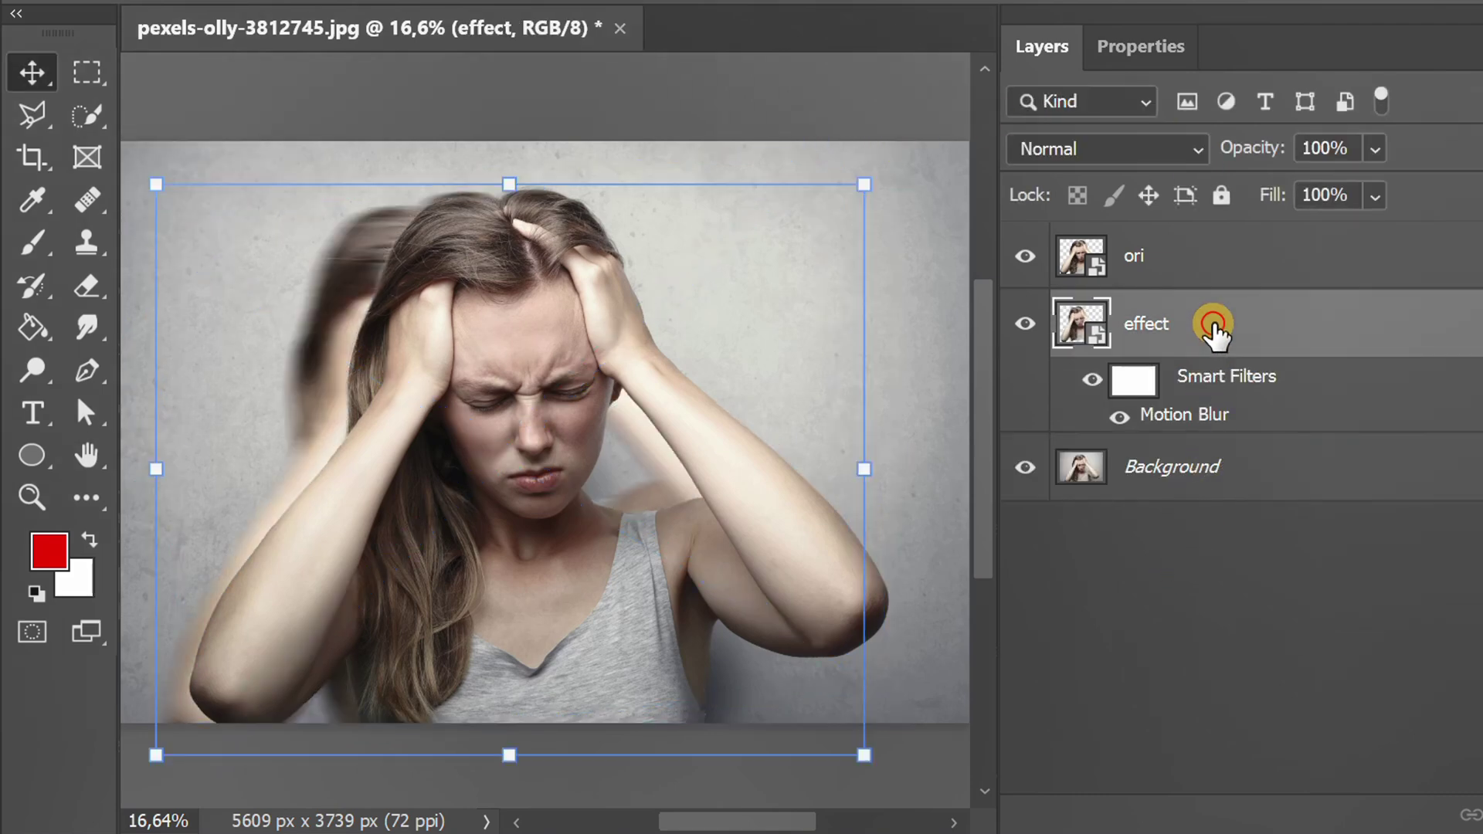
{"action": "left_click", "coordinate": [1375, 196]}
{"action": "left_click_drag", "start_coordinate": [1445, 236], "coordinate": [1360, 231]}
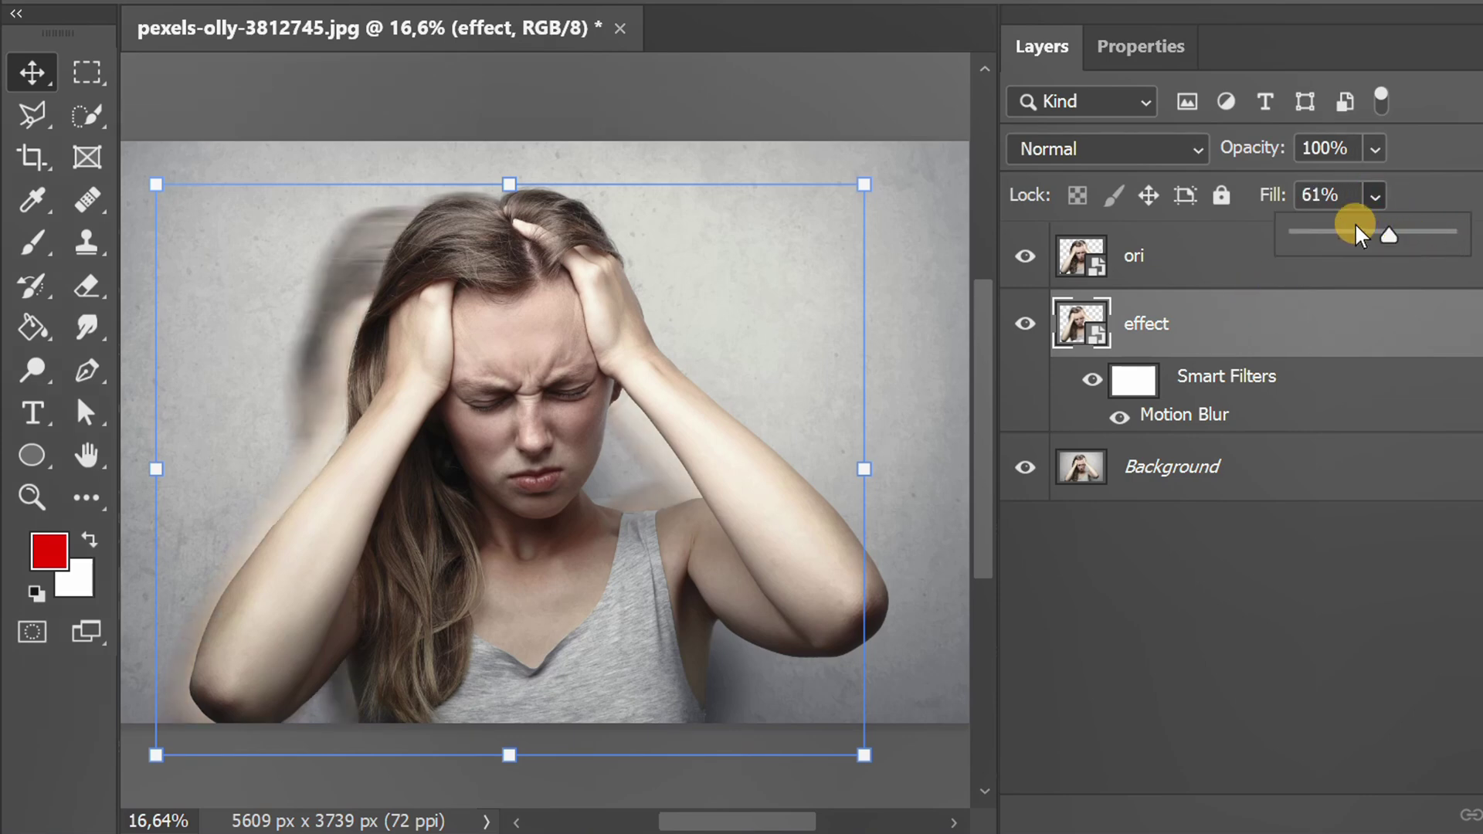
{"action": "left_click", "coordinate": [1342, 194]}
{"action": "type", "text": "60"}
{"action": "key", "text": "Return"}
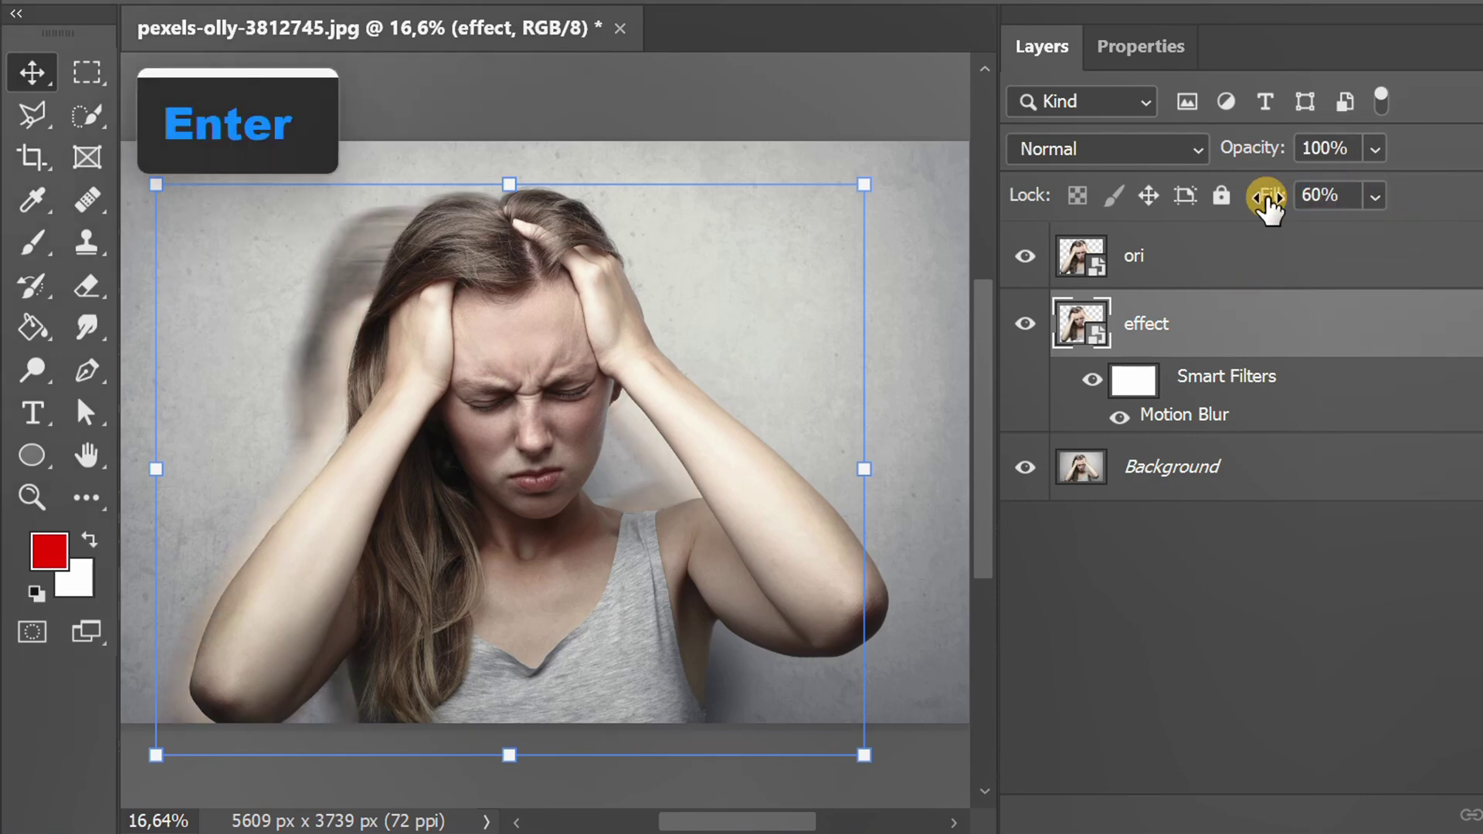
{"action": "left_click", "coordinate": [1308, 589]}
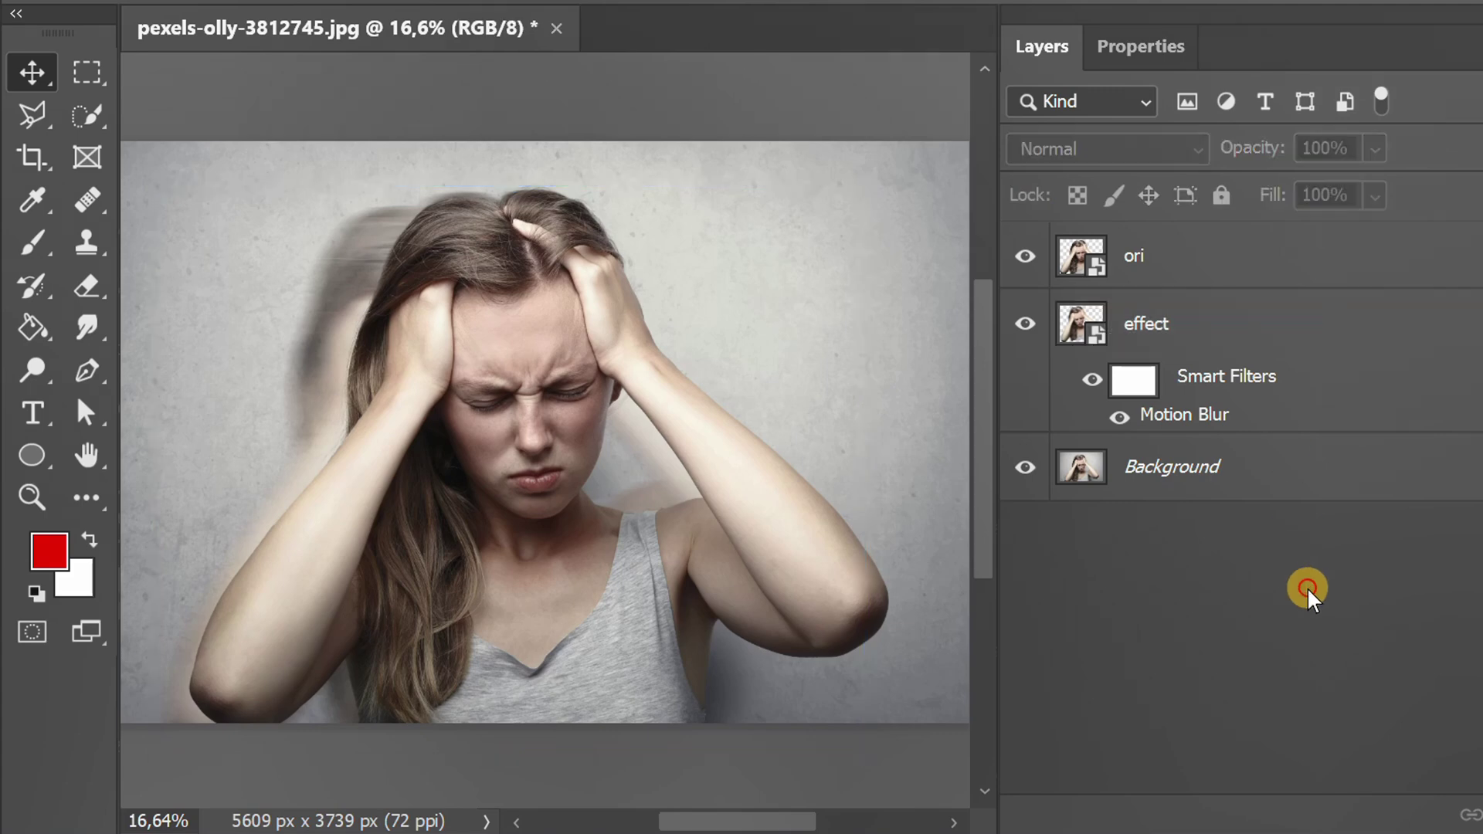
Step: Duplicate the effect layer, placing the copy above the ori layer with its fill set to 30%
{"action": "left_click", "coordinate": [1277, 323]}
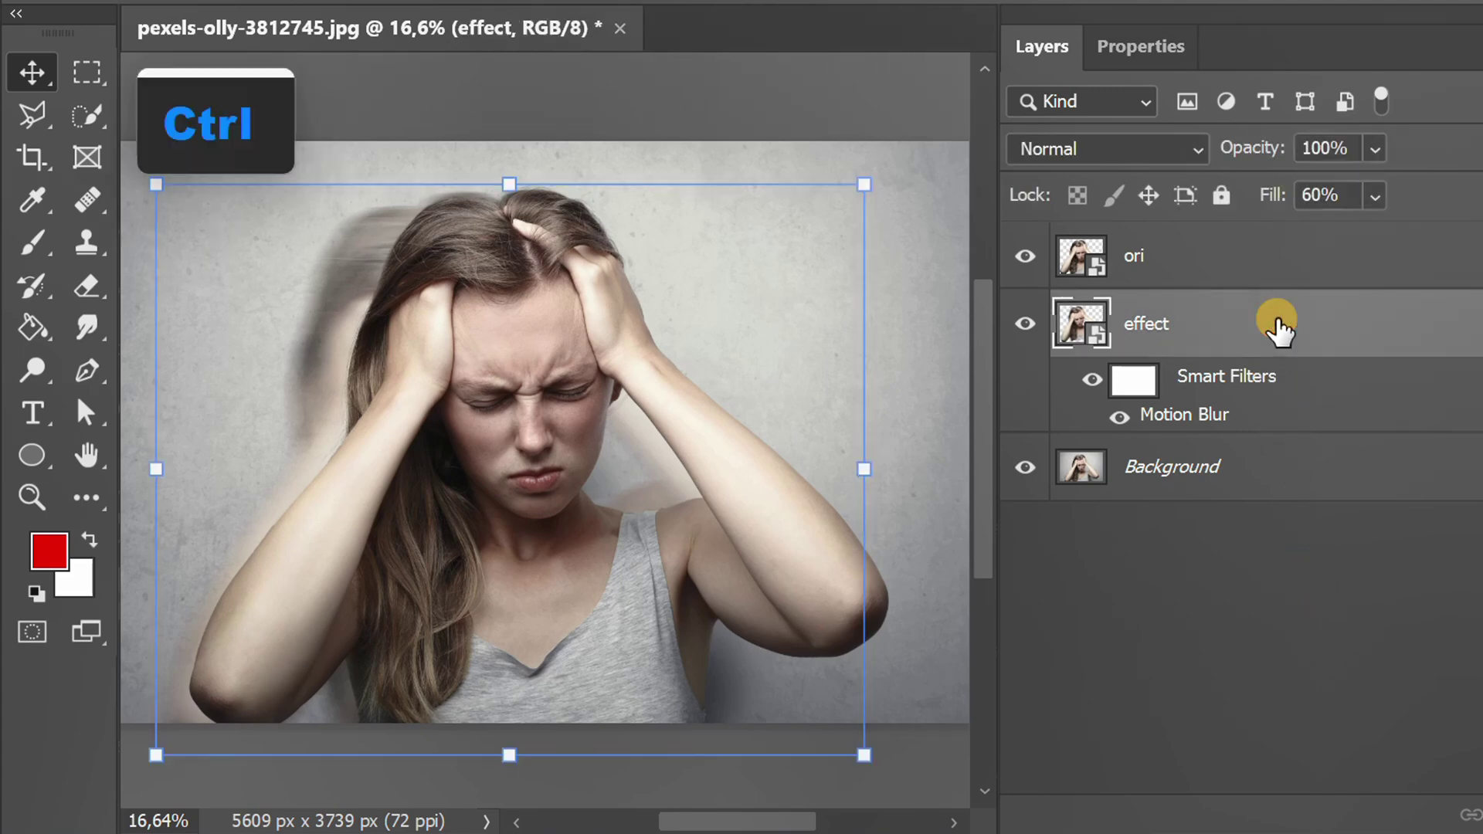
{"action": "key", "text": "ctrl+j"}
{"action": "left_click_drag", "start_coordinate": [1276, 322], "coordinate": [1262, 242]}
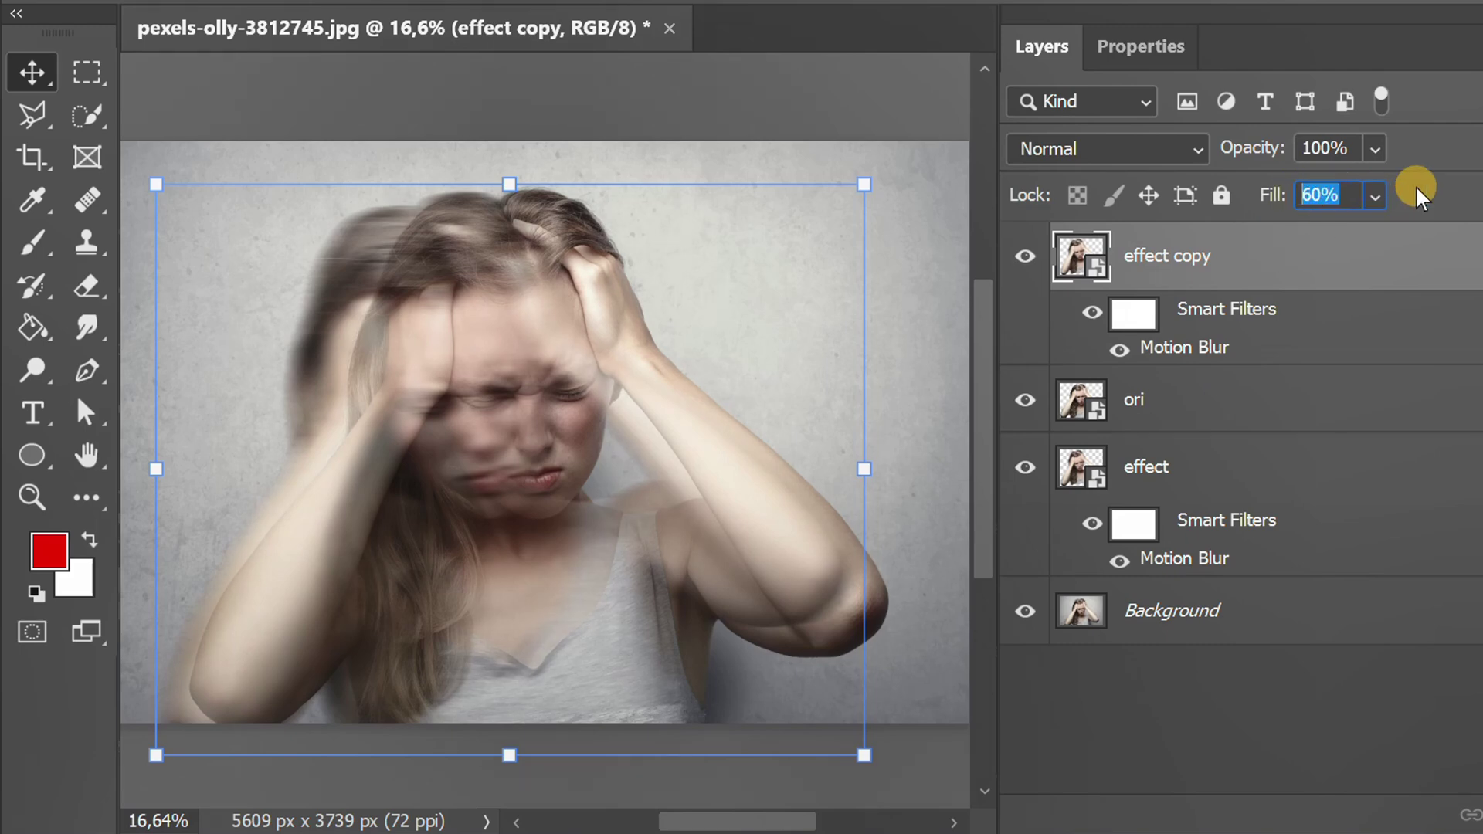
{"action": "type", "text": "30"}
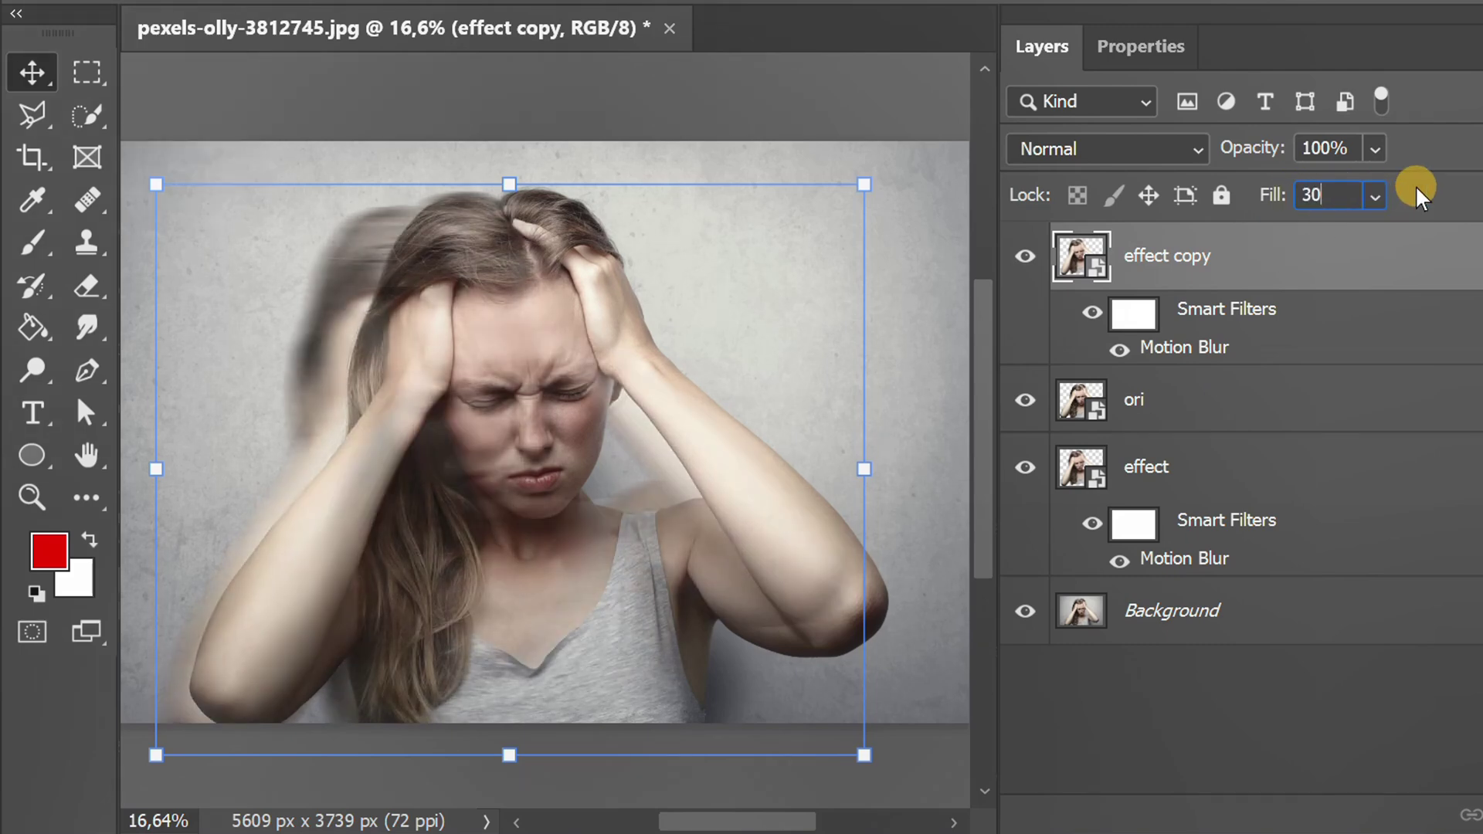
{"action": "key", "text": "Return"}
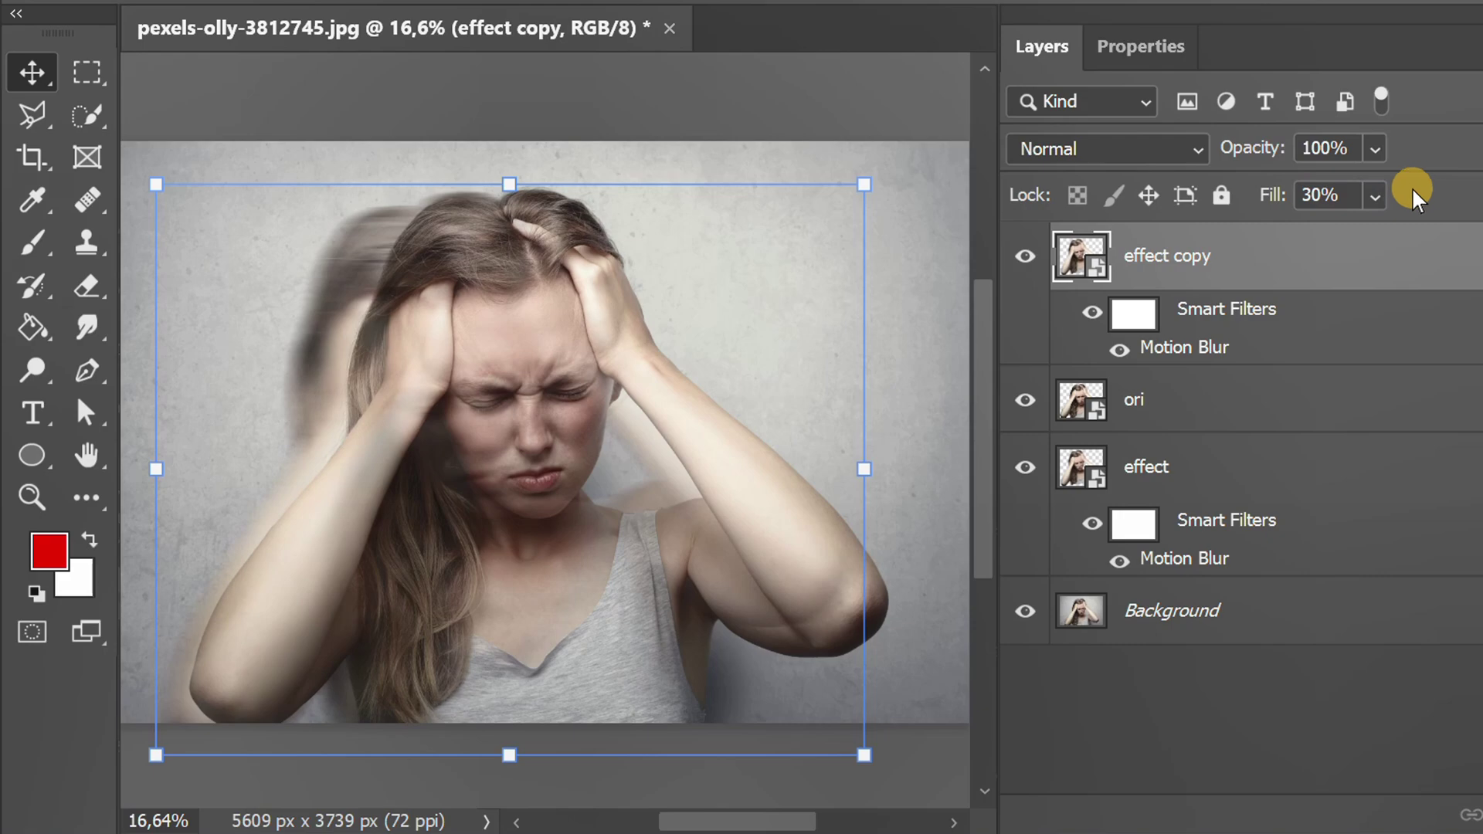
Step: Rotate the effect copy layer clockwise and shift it right so its blurred head shows on the other side of the woman
{"action": "left_click_drag", "start_coordinate": [887, 176], "coordinate": [937, 322]}
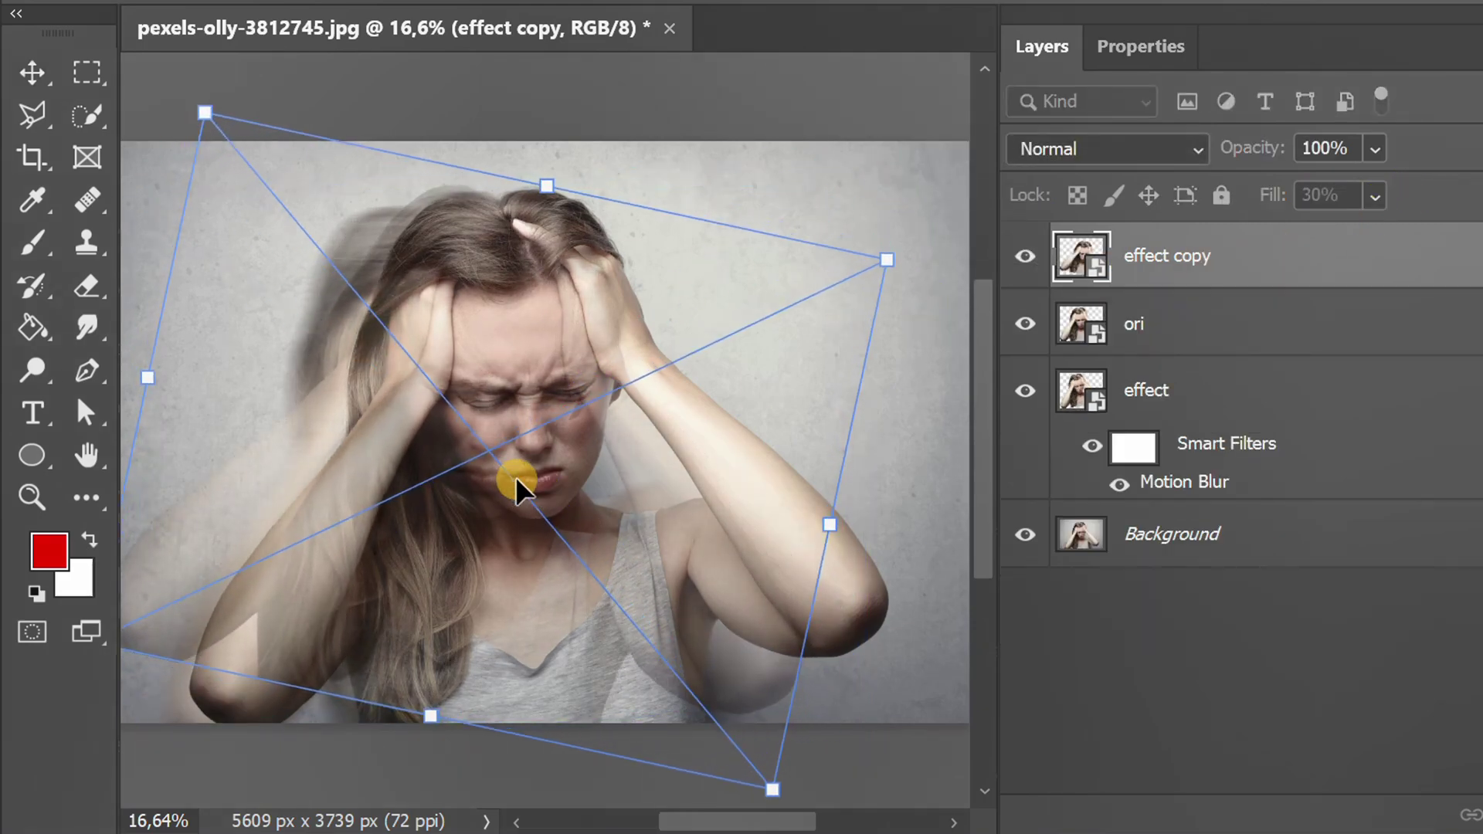
{"action": "left_click_drag", "start_coordinate": [526, 484], "coordinate": [643, 484]}
{"action": "scroll", "coordinate": [547, 474], "scroll_direction": "up", "scroll_amount": 1}
{"action": "key", "text": "Return"}
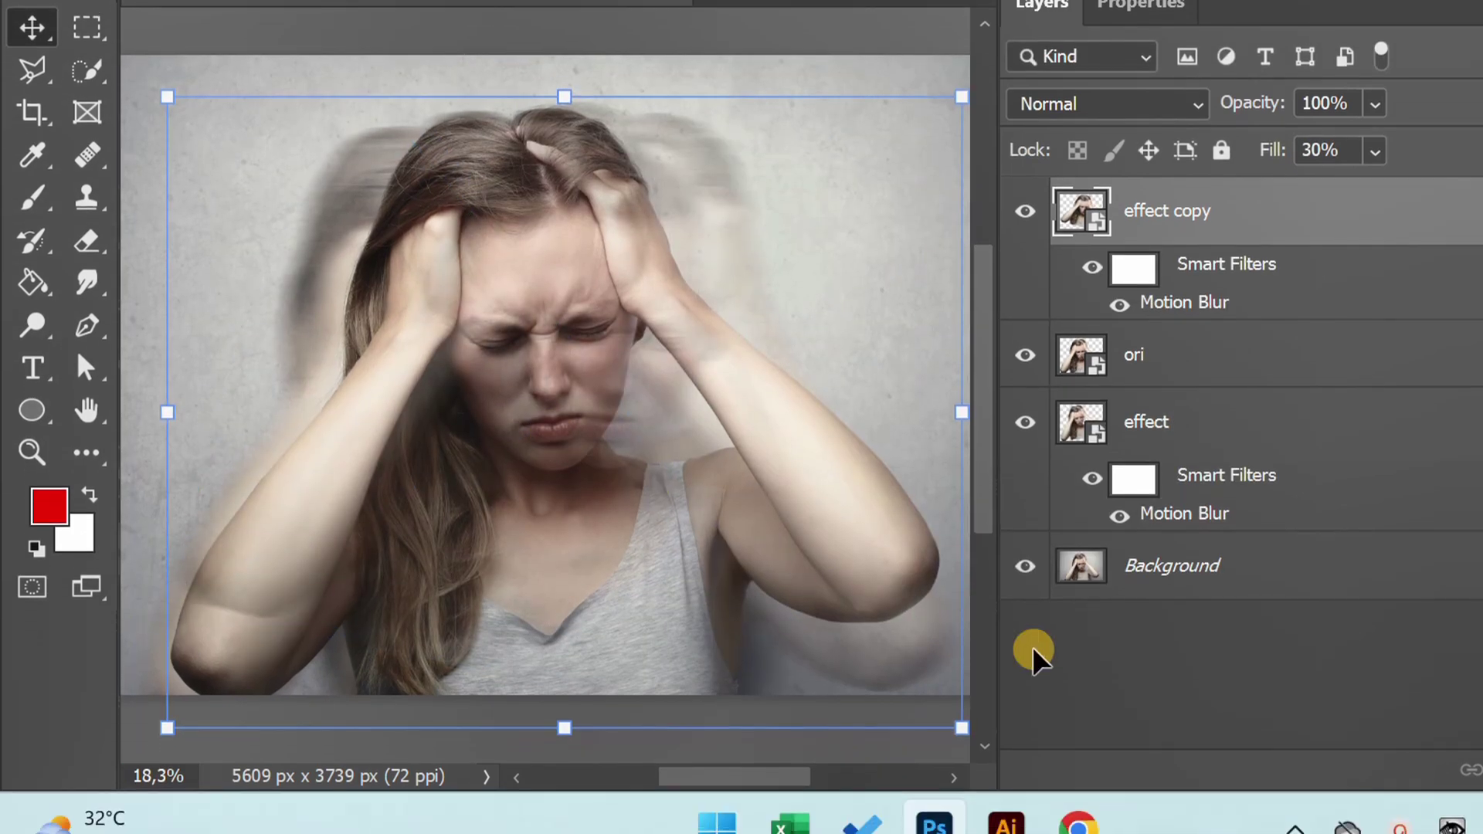
{"action": "left_click", "coordinate": [1101, 658]}
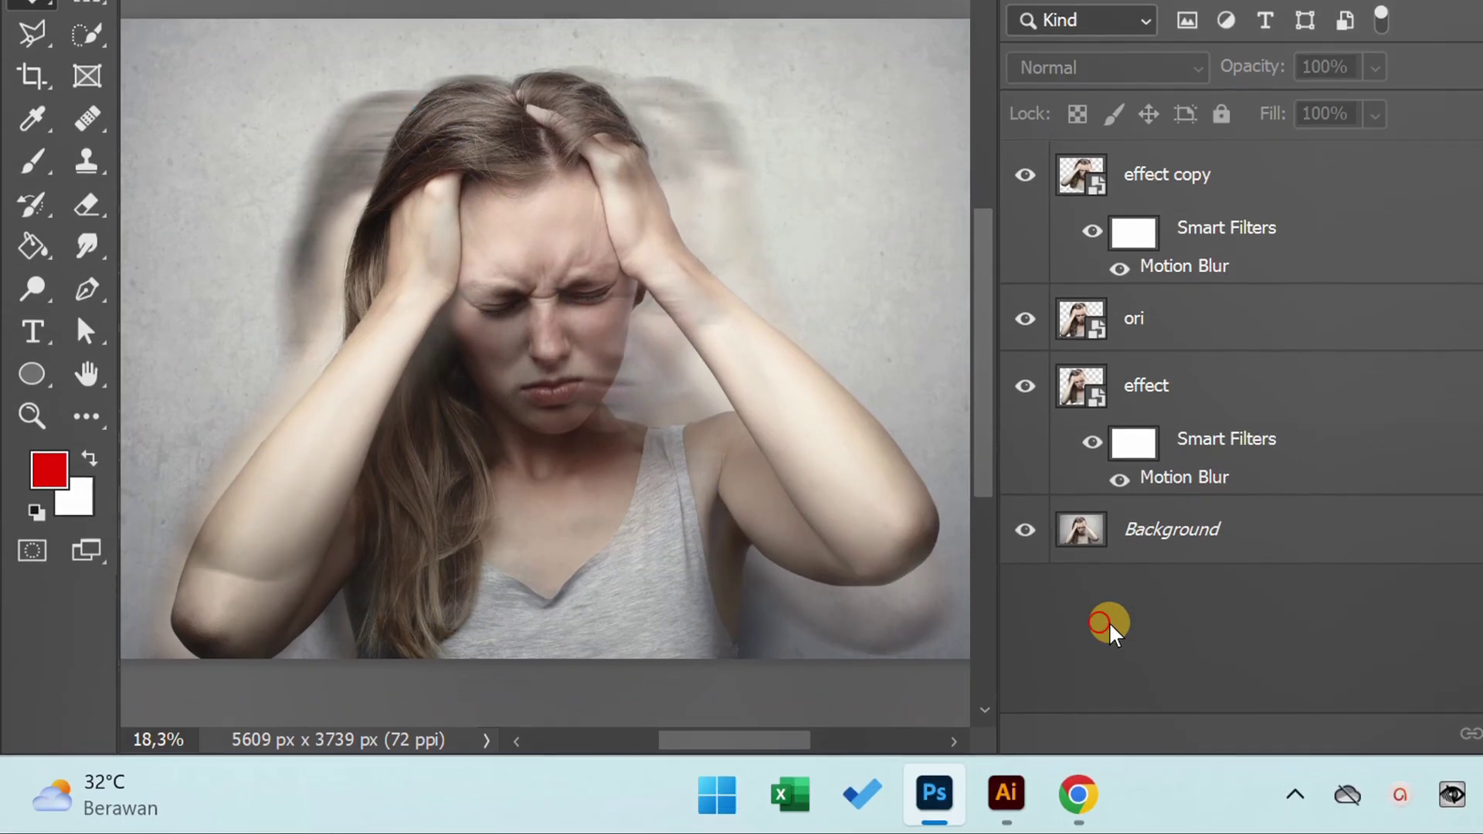
Step: Switch to Illustrator and create a new 1000 x 1000 px document with one artboard
{"action": "left_click", "coordinate": [1006, 793]}
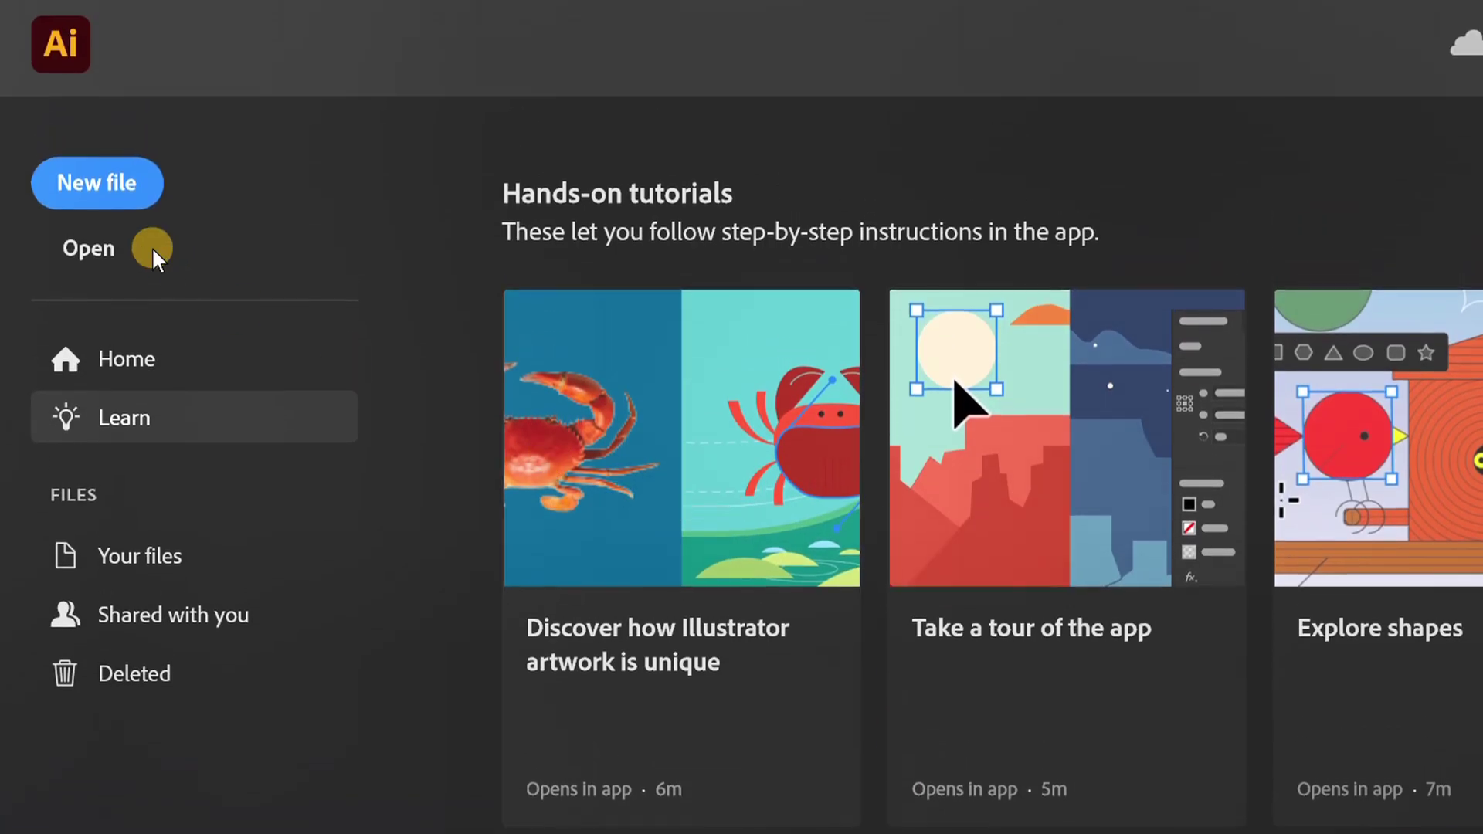
{"action": "left_click", "coordinate": [110, 200]}
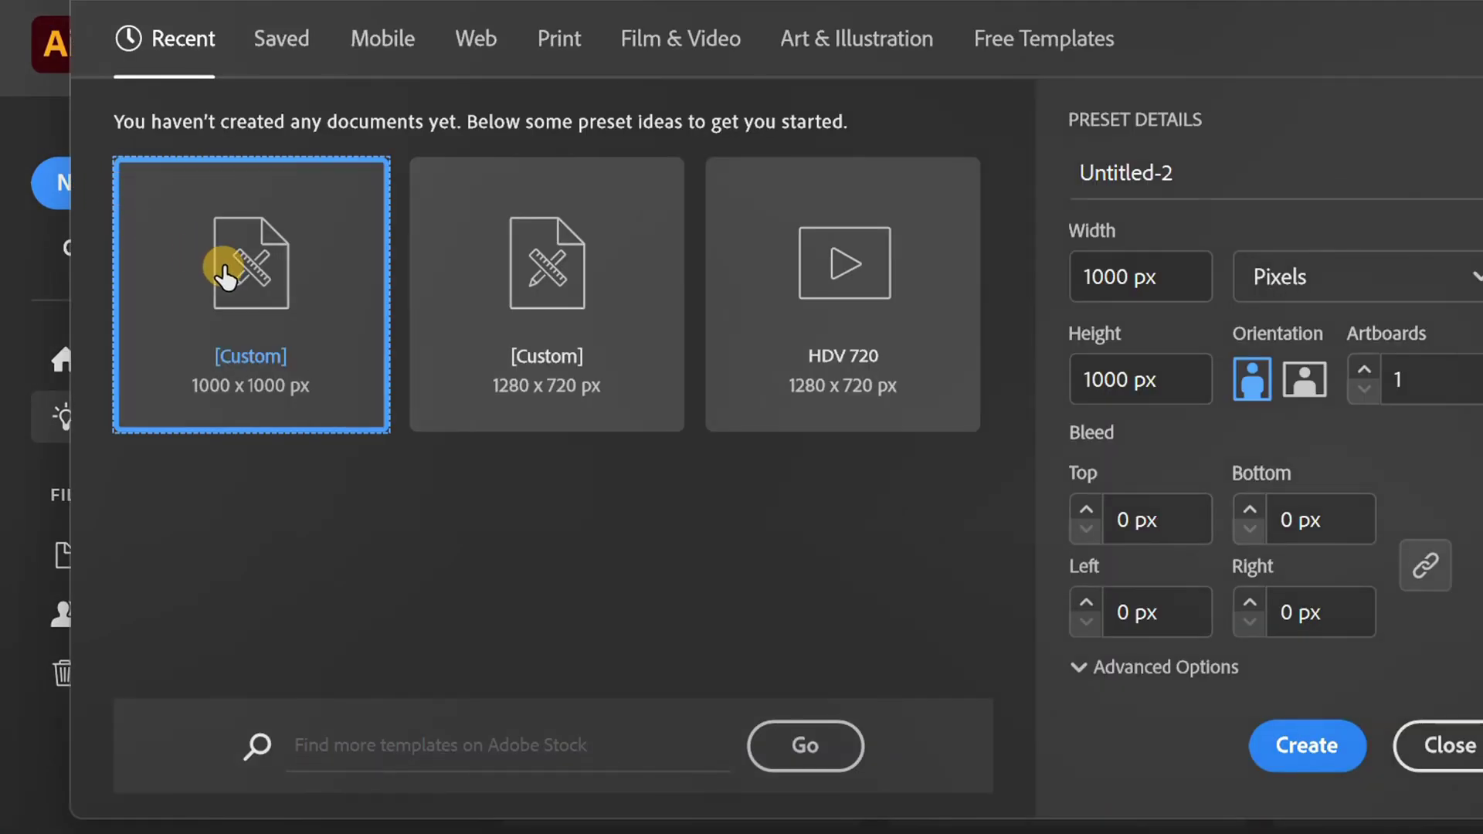
{"action": "left_click", "coordinate": [1174, 274]}
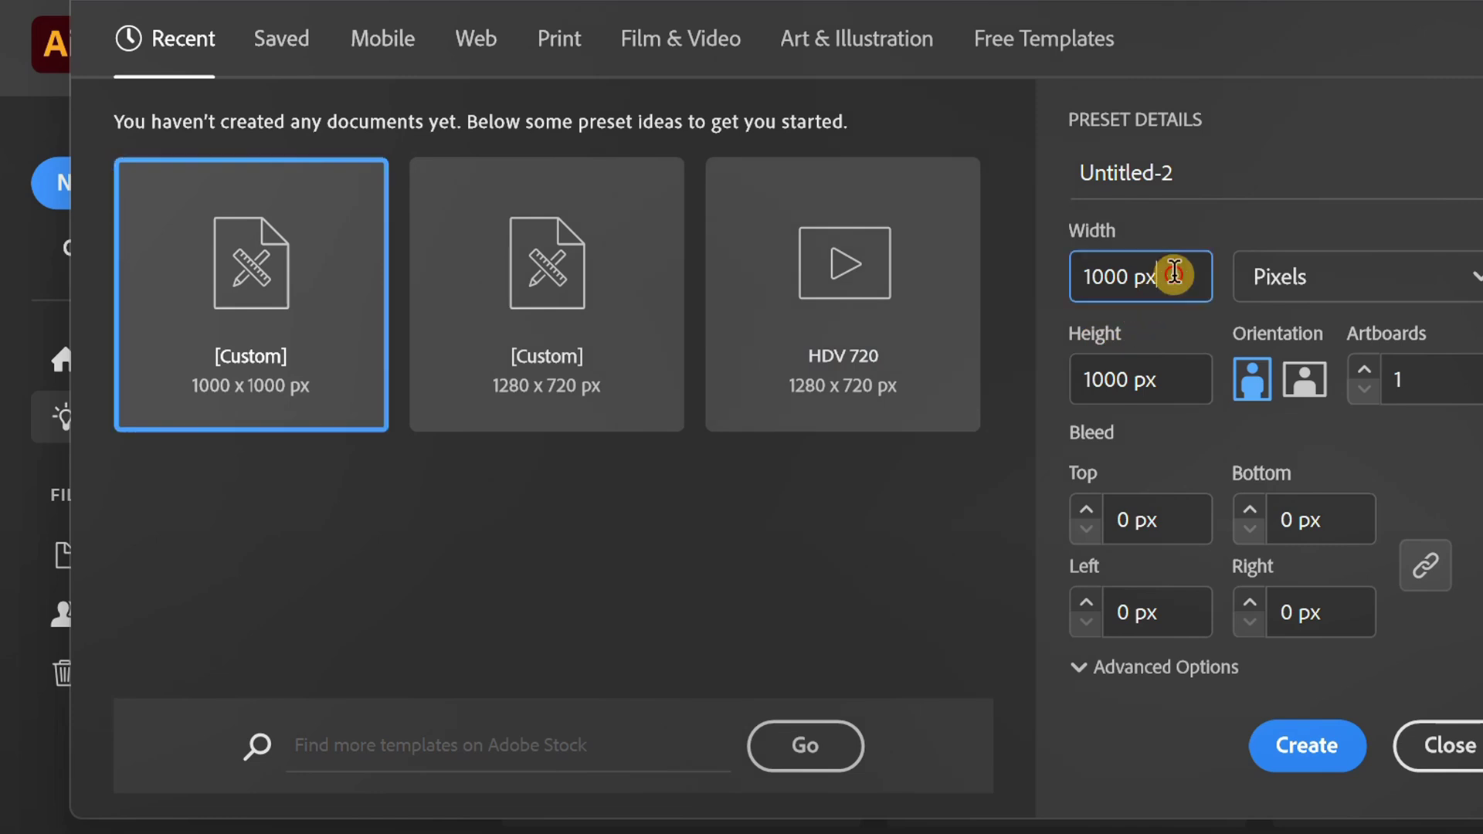
{"action": "left_click", "coordinate": [1175, 379]}
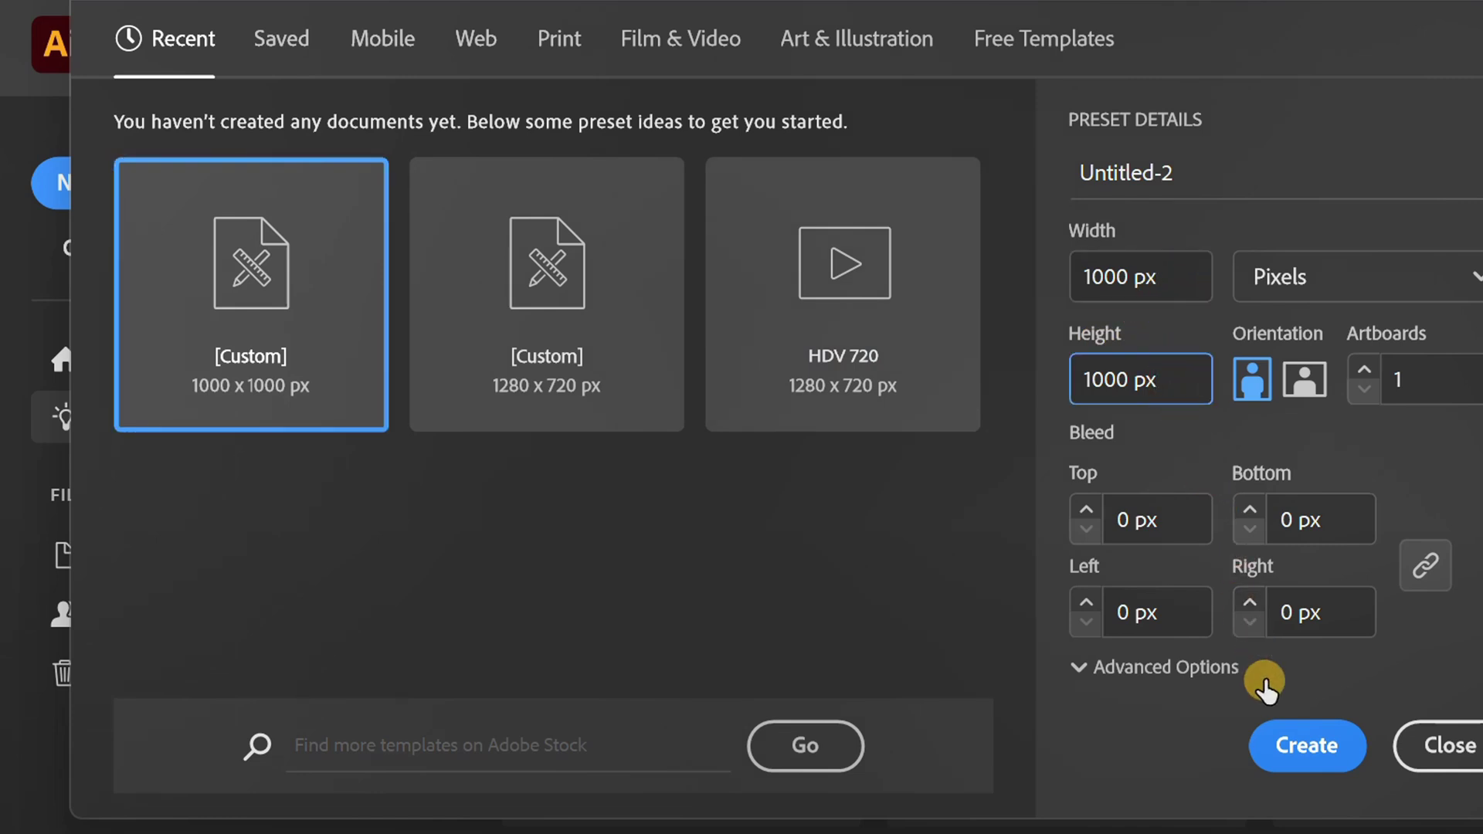
{"action": "left_click", "coordinate": [1308, 745]}
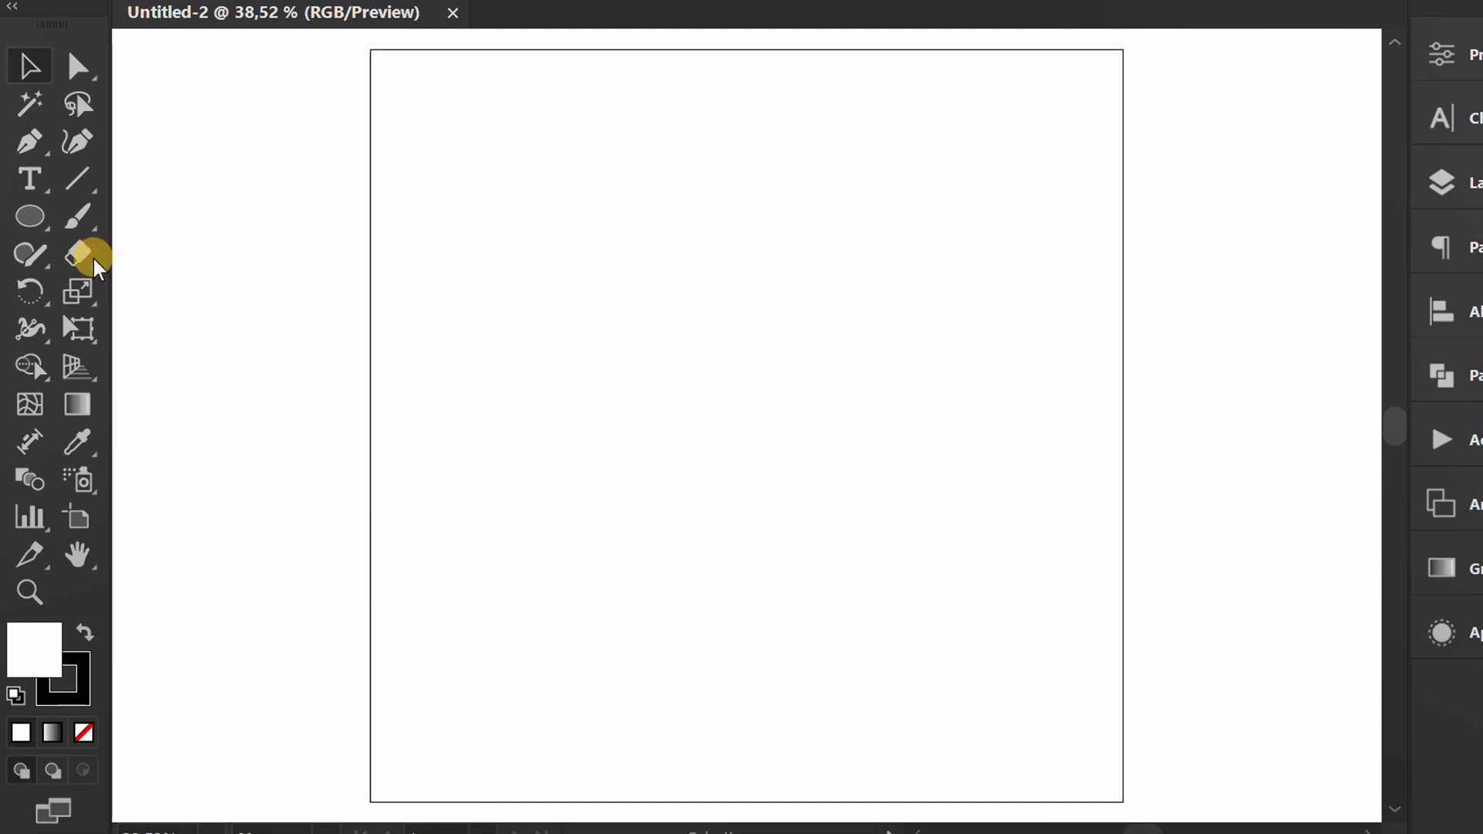
Step: Create a 20 x 20 px circle on the artboard with the Ellipse tool
{"action": "right_click", "coordinate": [21, 215]}
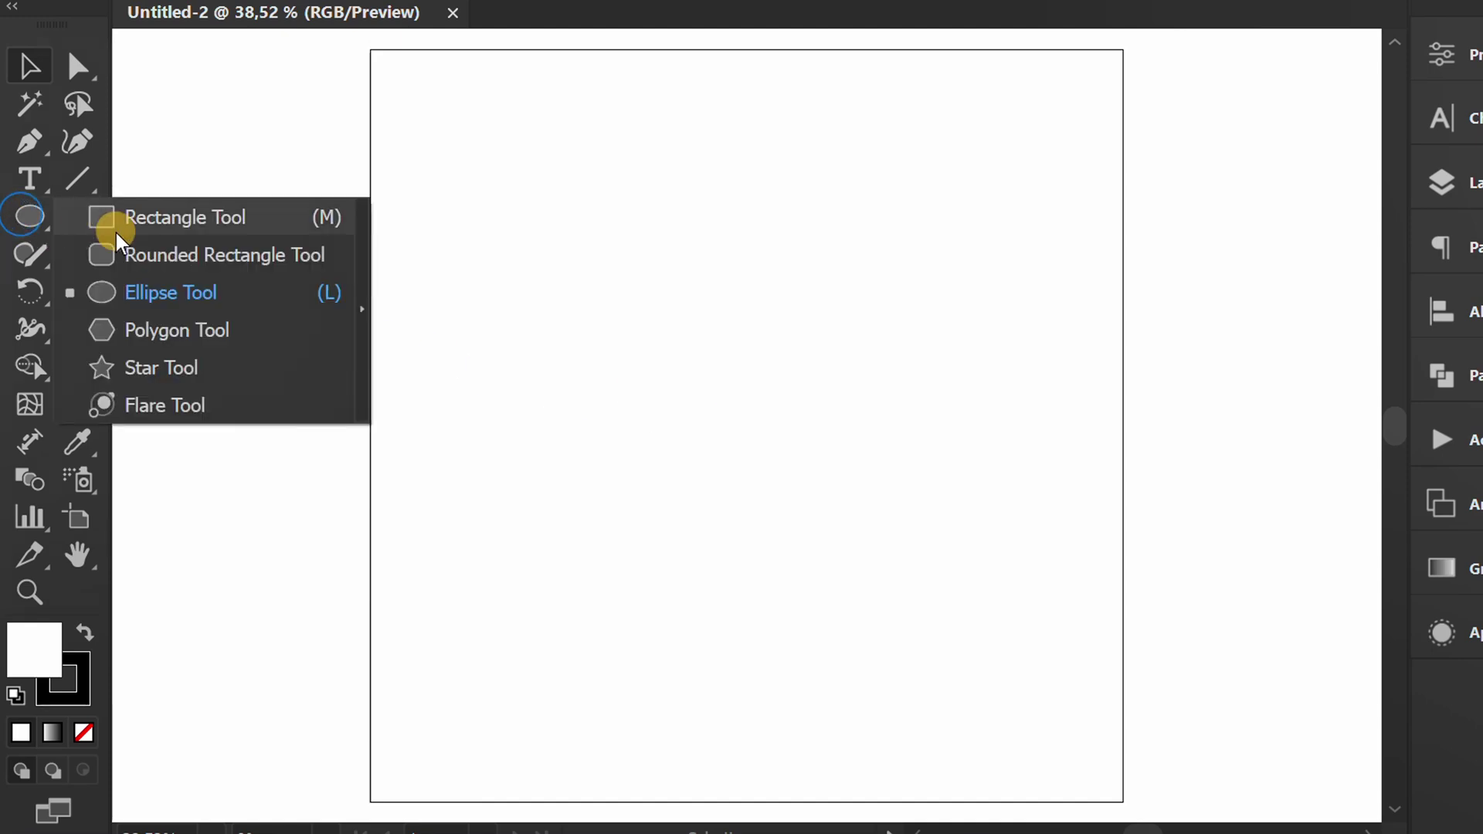
{"action": "left_click", "coordinate": [244, 293]}
{"action": "left_click", "coordinate": [714, 396]}
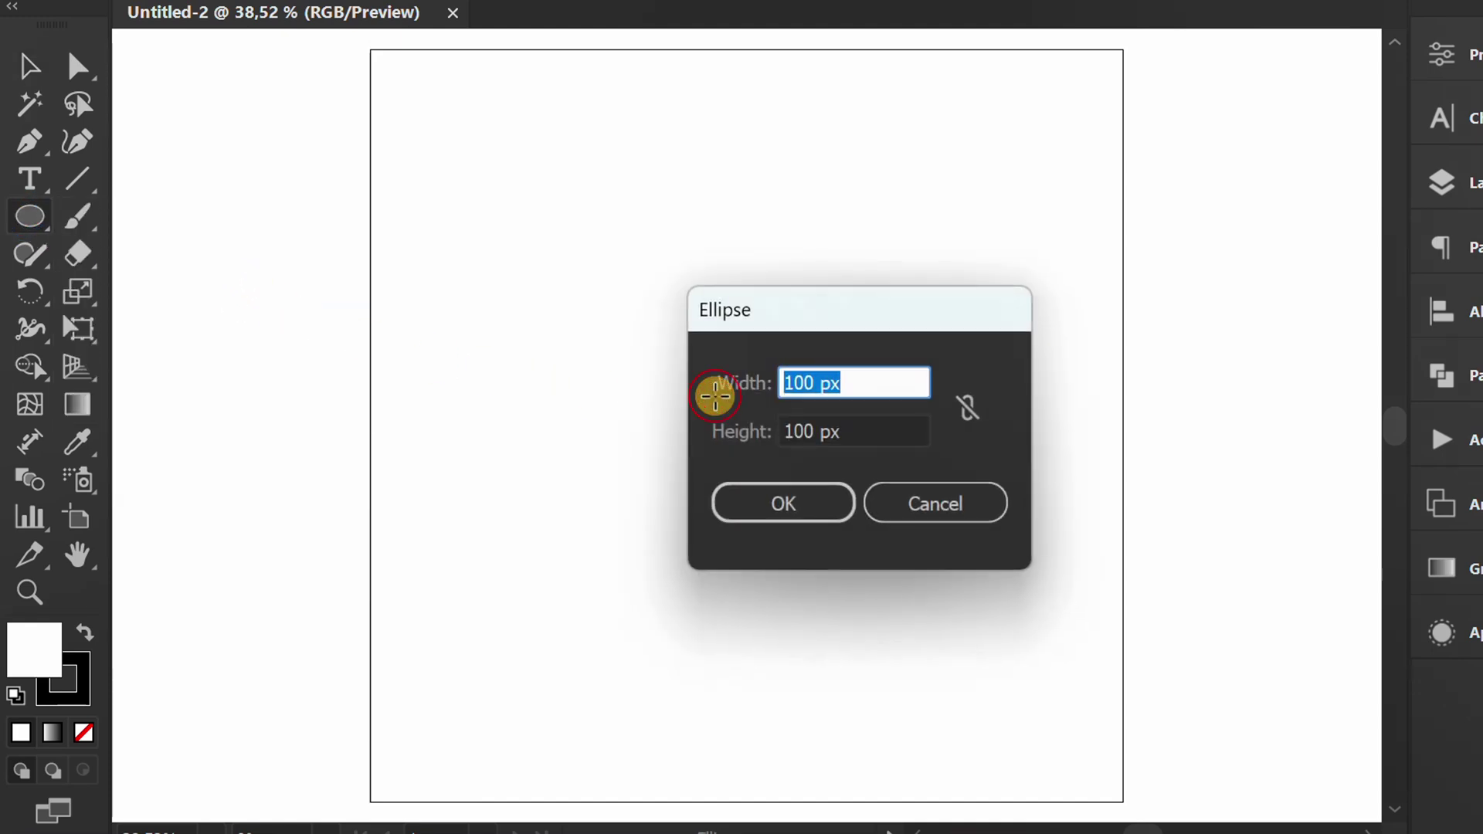
{"action": "type", "text": "20"}
{"action": "key", "text": "Tab"}
{"action": "type", "text": "20"}
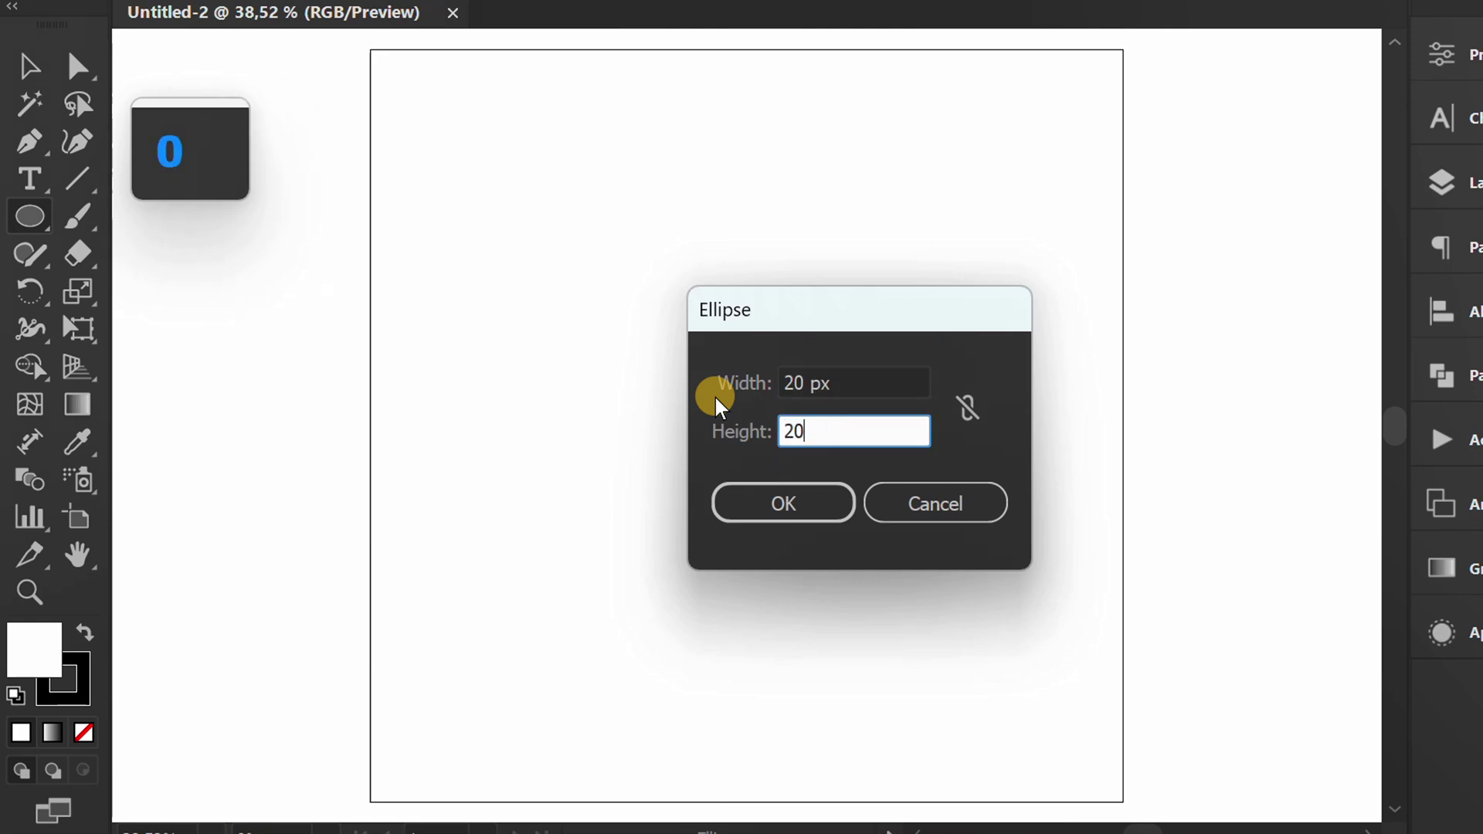
{"action": "left_click", "coordinate": [830, 506]}
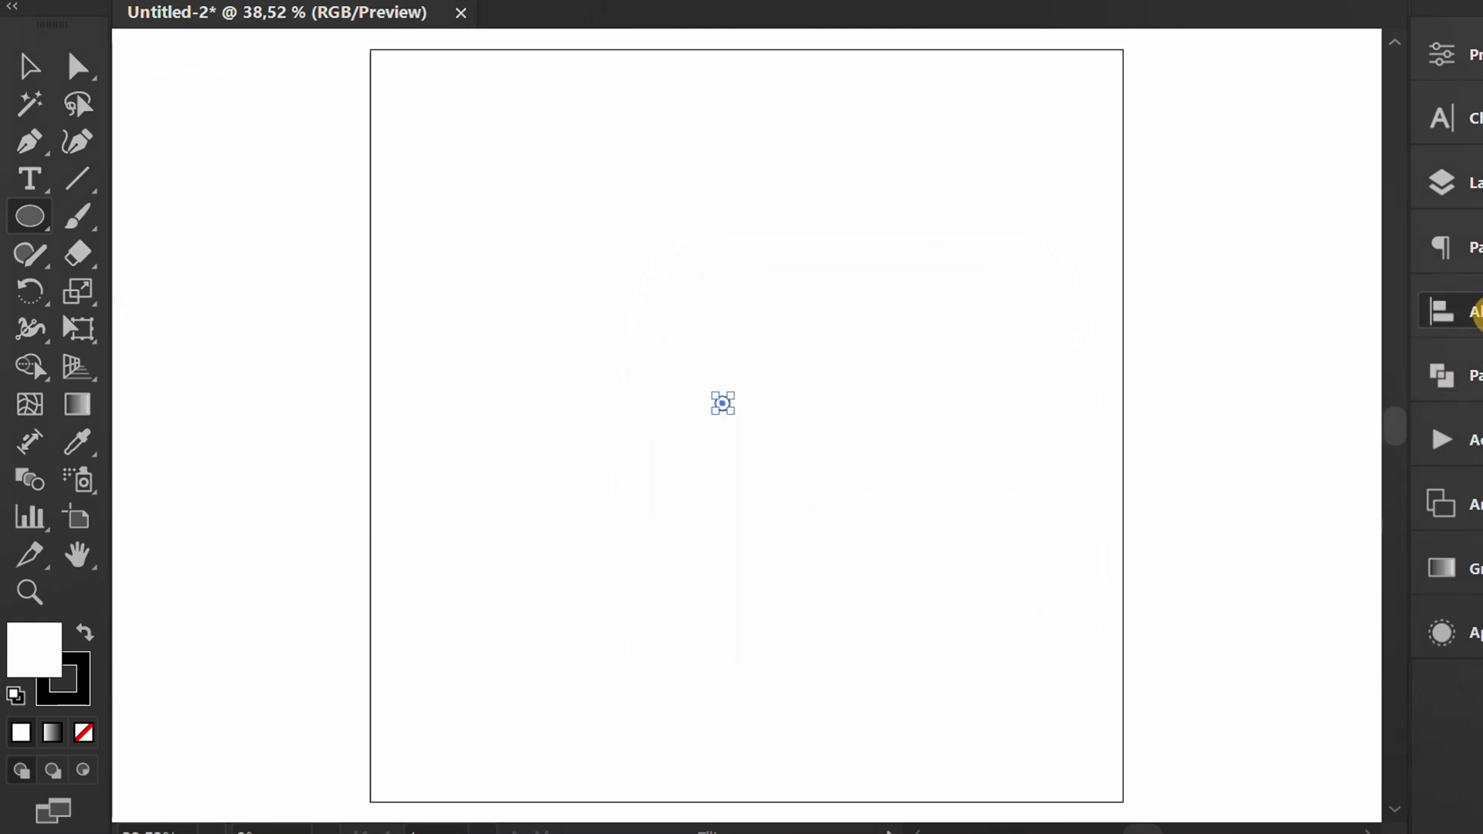
Step: Center the small circle horizontally and vertically on the artboard
{"action": "left_click", "coordinate": [1474, 312]}
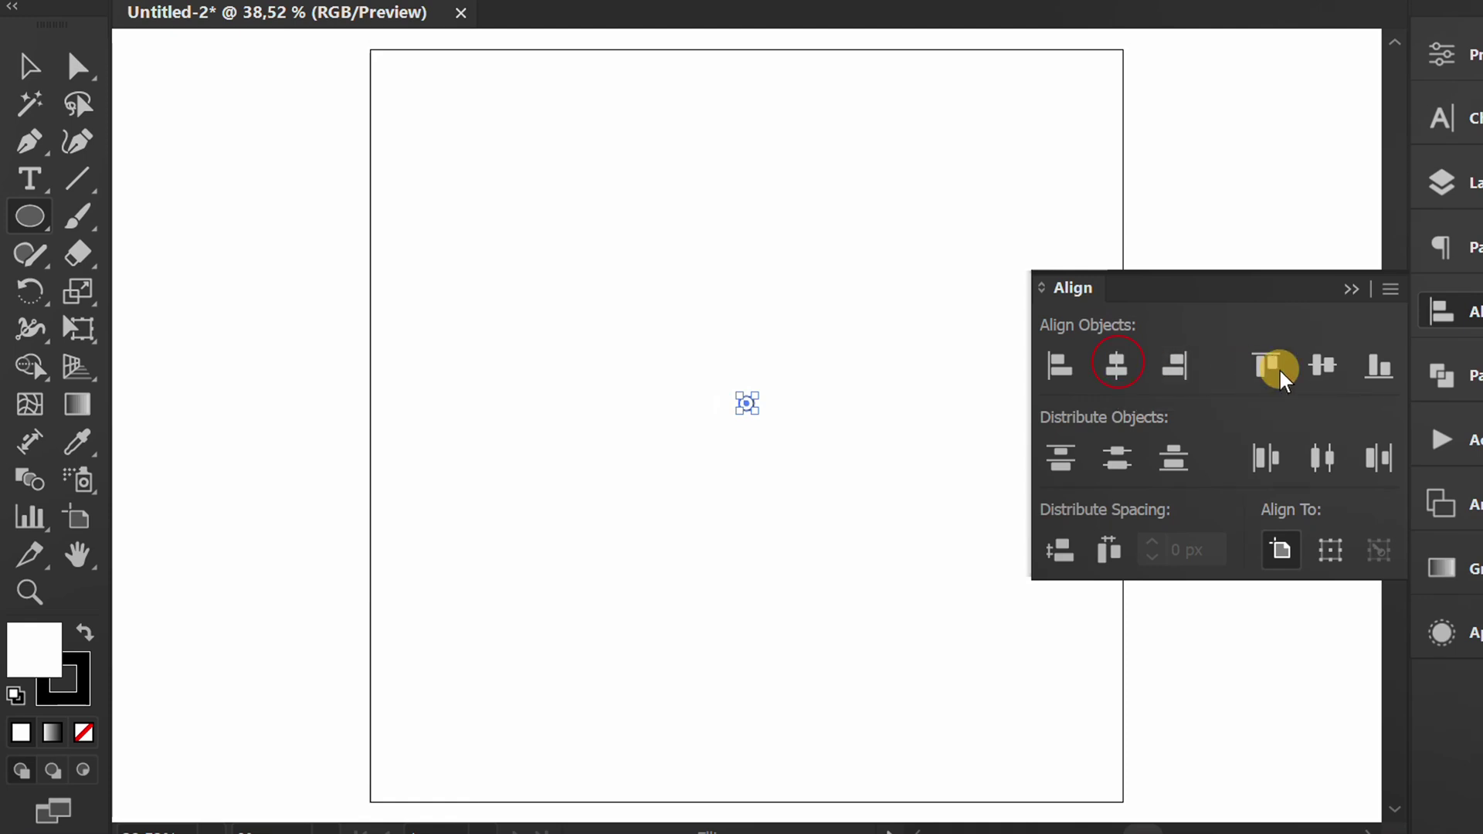
{"action": "left_click", "coordinate": [1323, 365]}
{"action": "left_click", "coordinate": [1349, 292]}
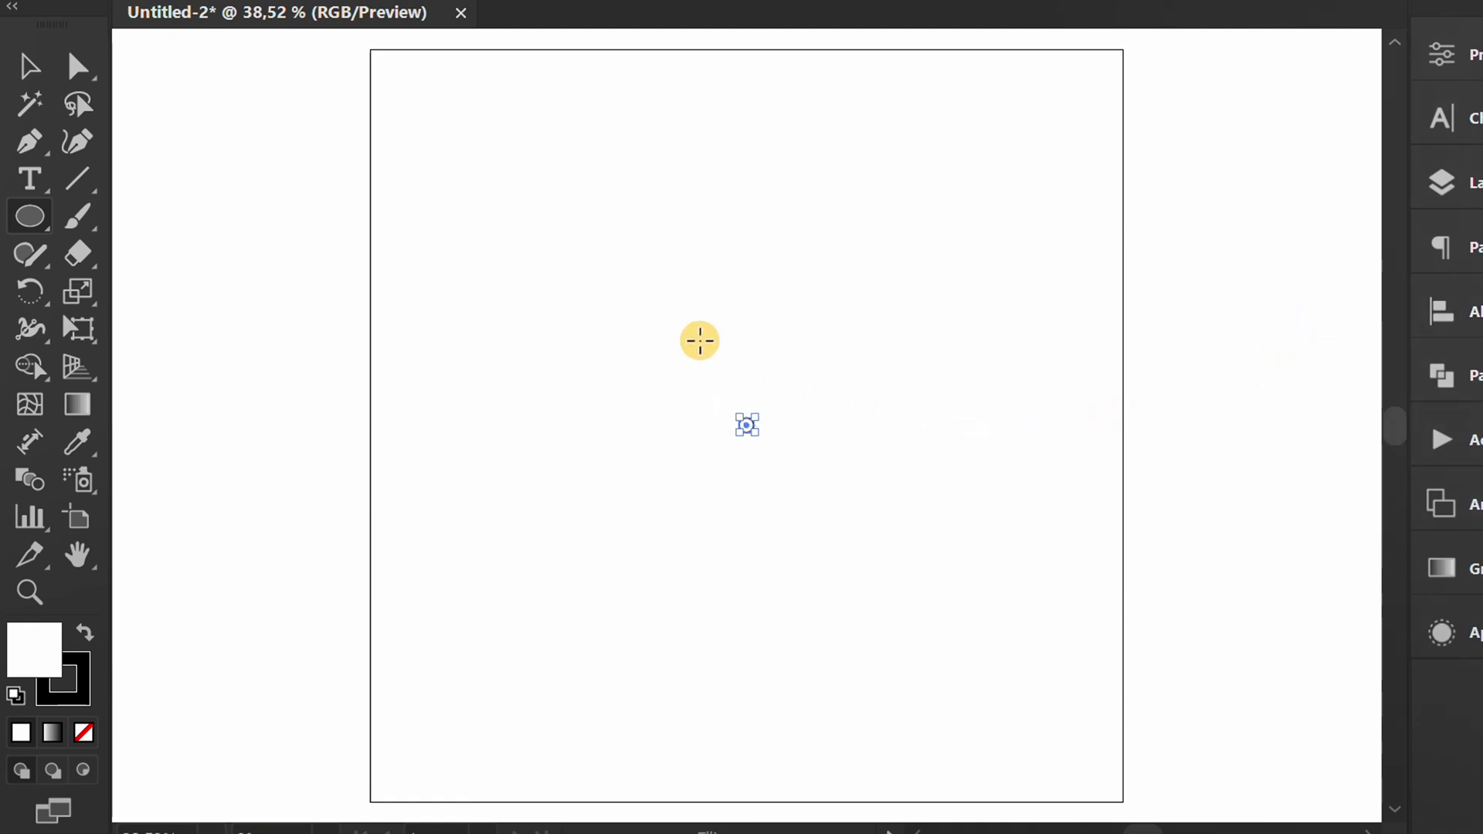
Step: Create a second circle measuring 900 x 900 px
{"action": "left_click", "coordinate": [695, 332]}
{"action": "type", "text": "900"}
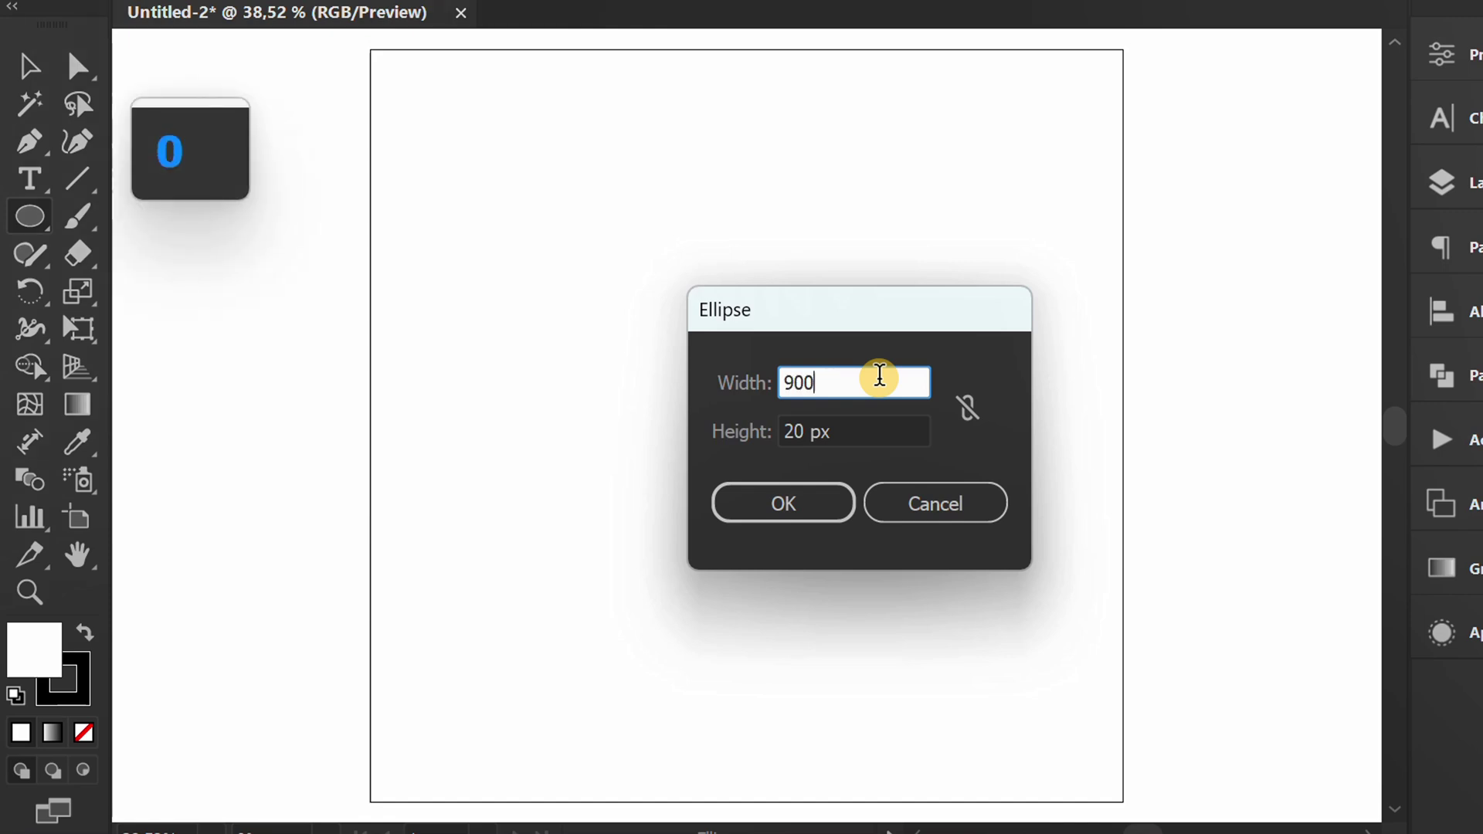
{"action": "key", "text": "Tab"}
{"action": "type", "text": "900"}
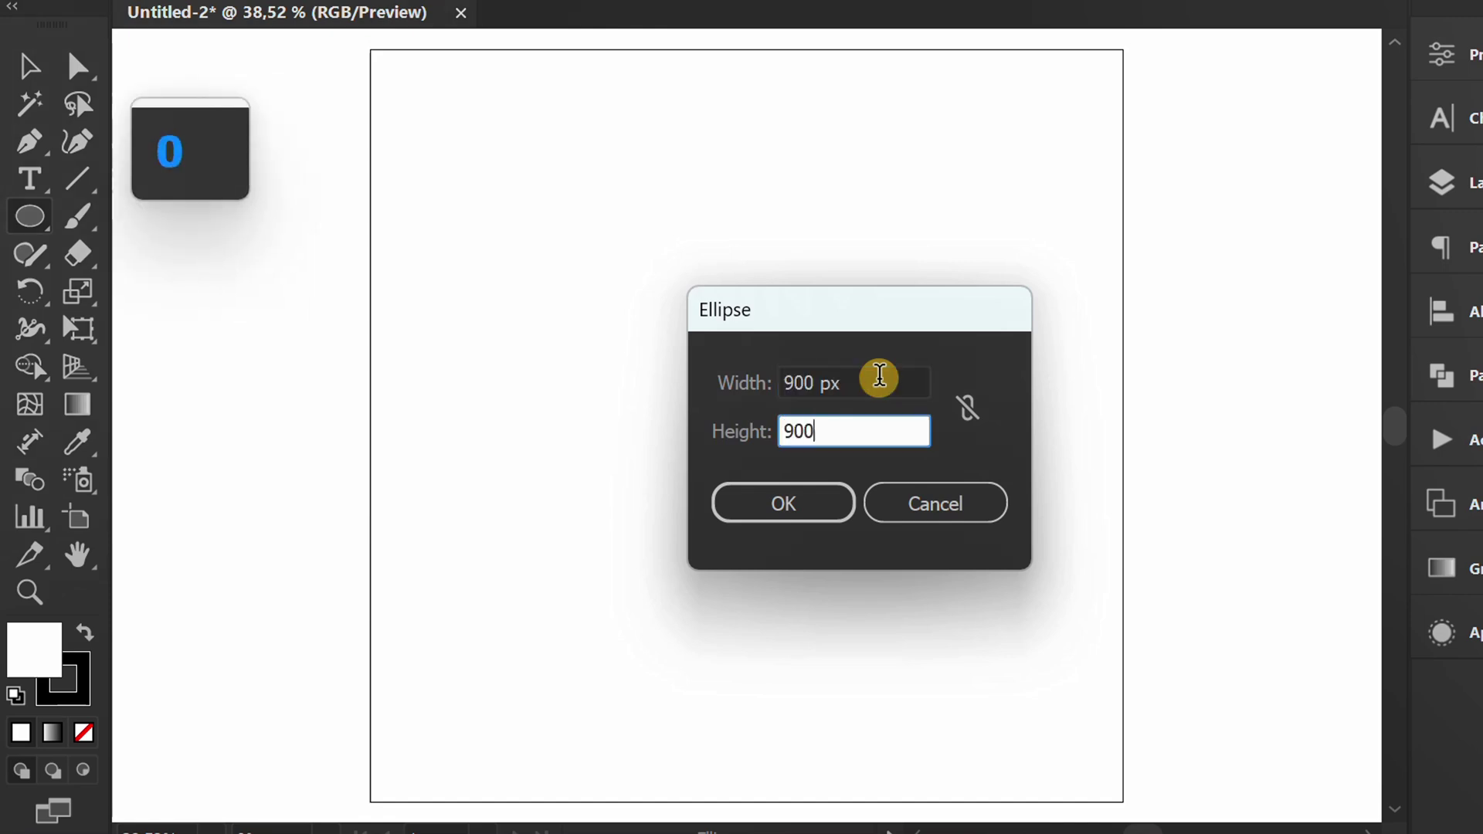
{"action": "left_click", "coordinate": [788, 508]}
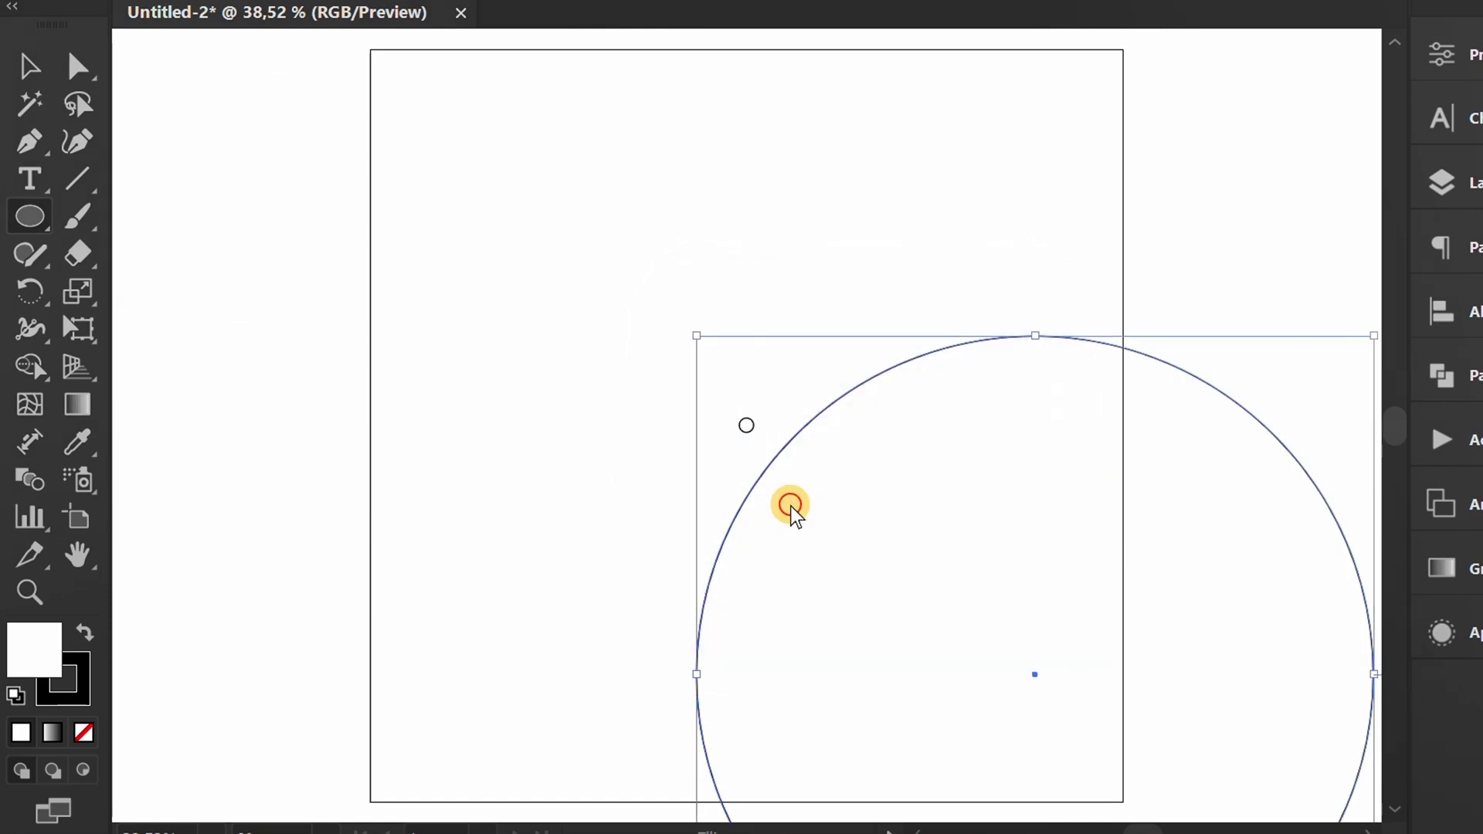
Step: Center the 900 px circle horizontally and vertically on the artboard
{"action": "left_click", "coordinate": [1470, 326]}
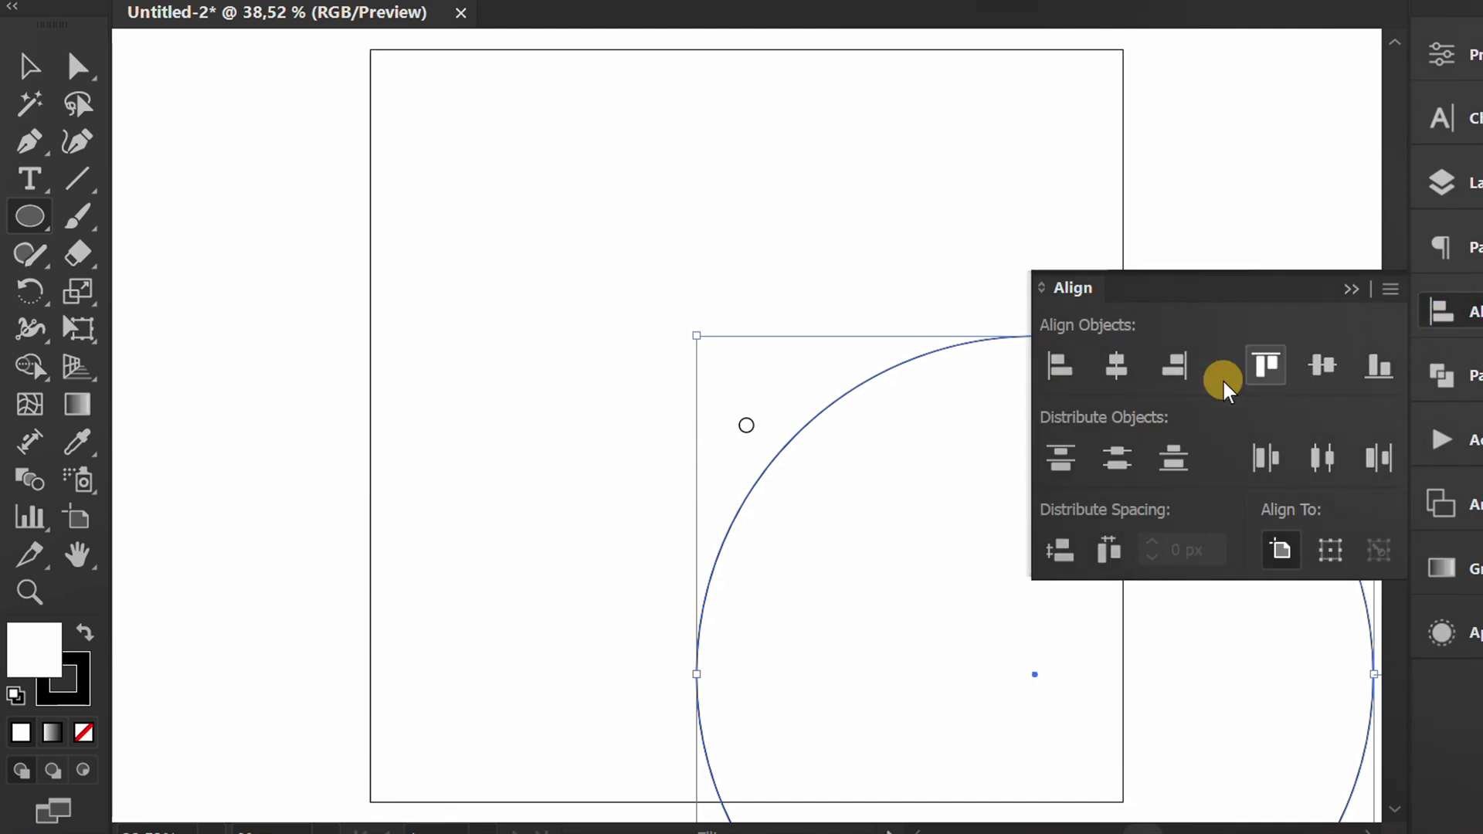
{"action": "left_click", "coordinate": [1114, 366]}
{"action": "left_click", "coordinate": [1316, 364]}
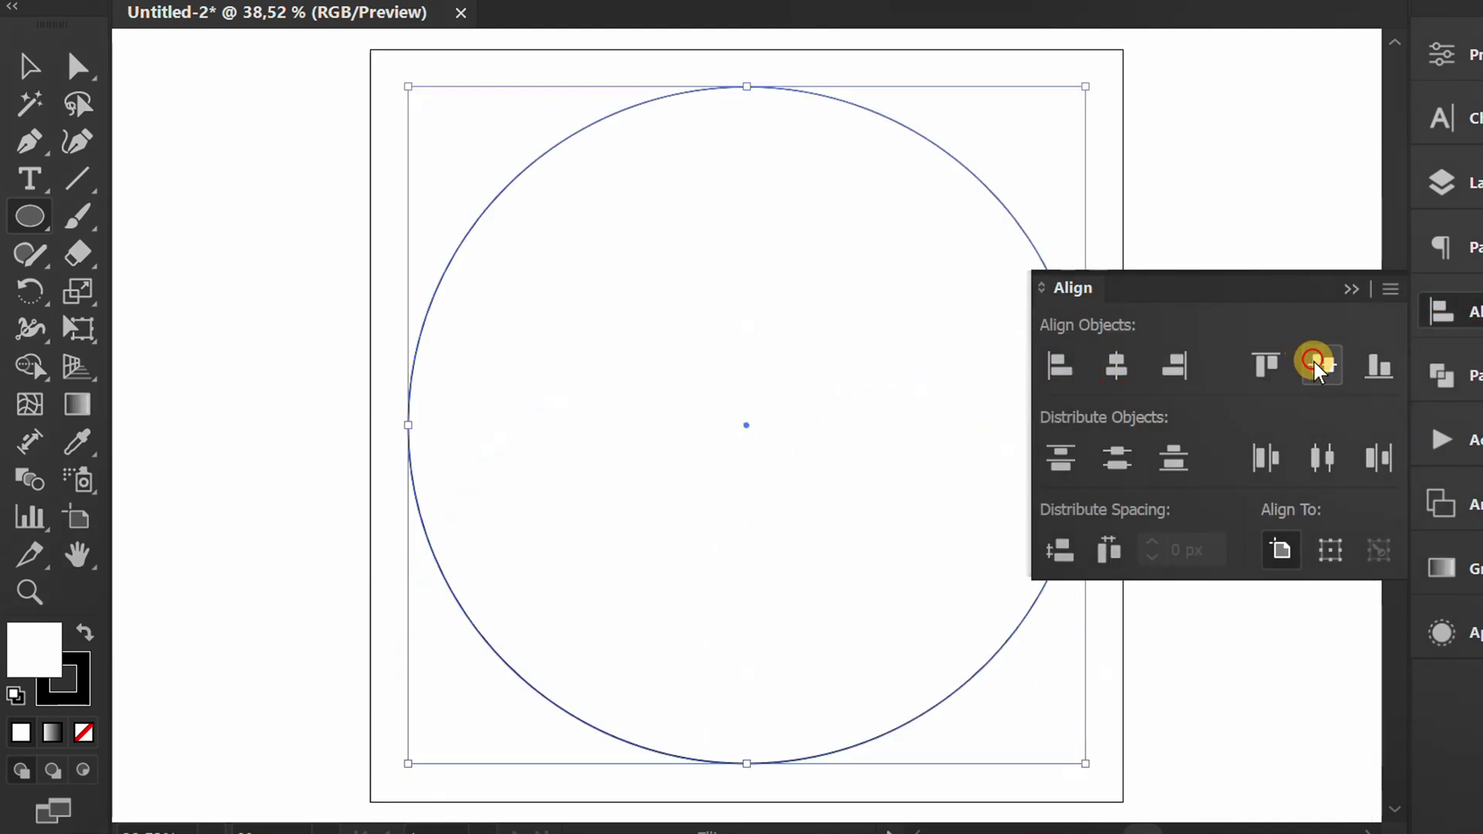
{"action": "left_click", "coordinate": [1349, 288]}
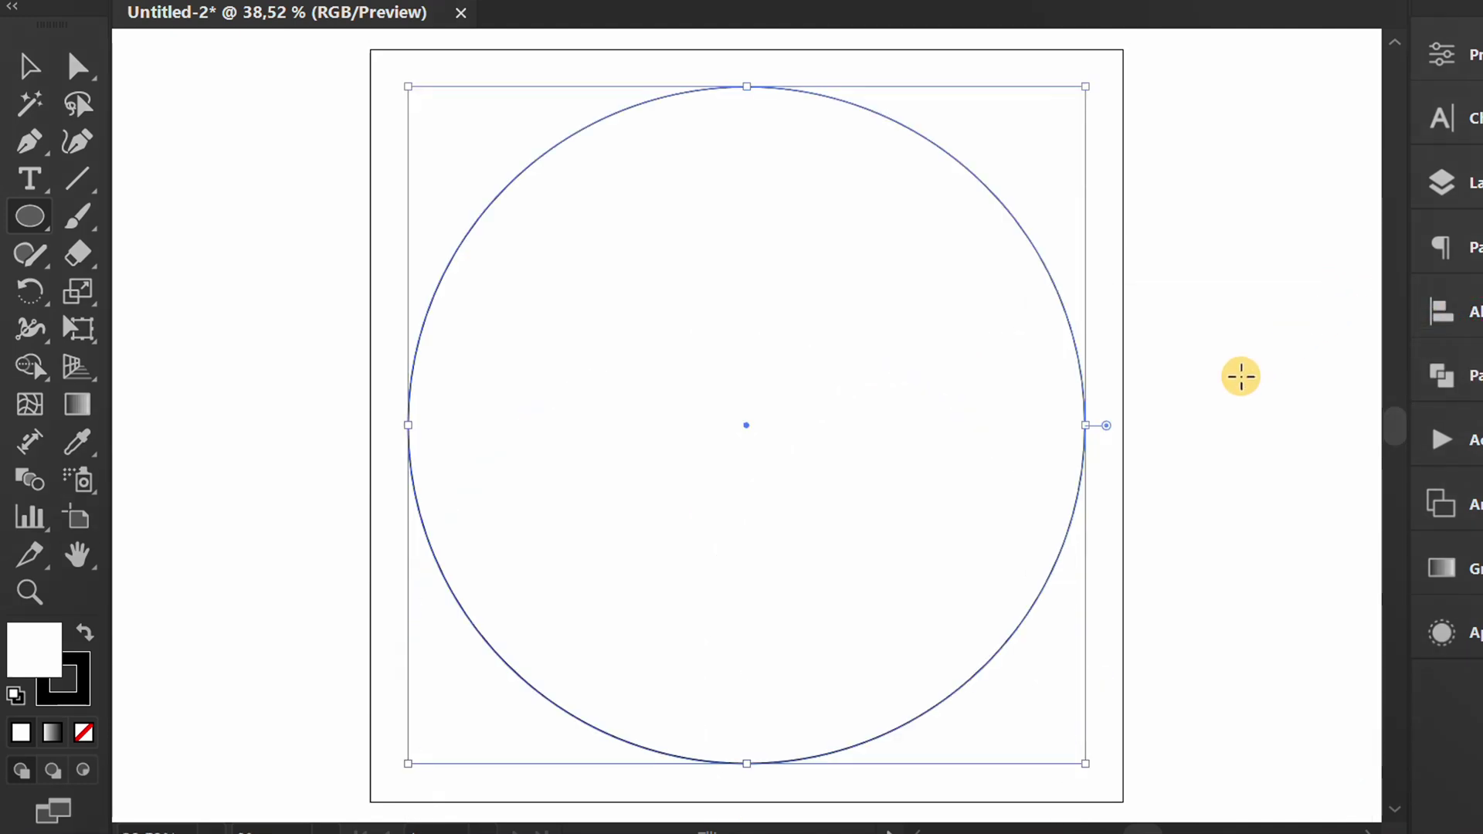
Step: Select both circles and set their fill to none
{"action": "key", "text": "v"}
{"action": "left_click", "coordinate": [1235, 383]}
{"action": "left_click_drag", "start_coordinate": [1224, 157], "coordinate": [513, 635]}
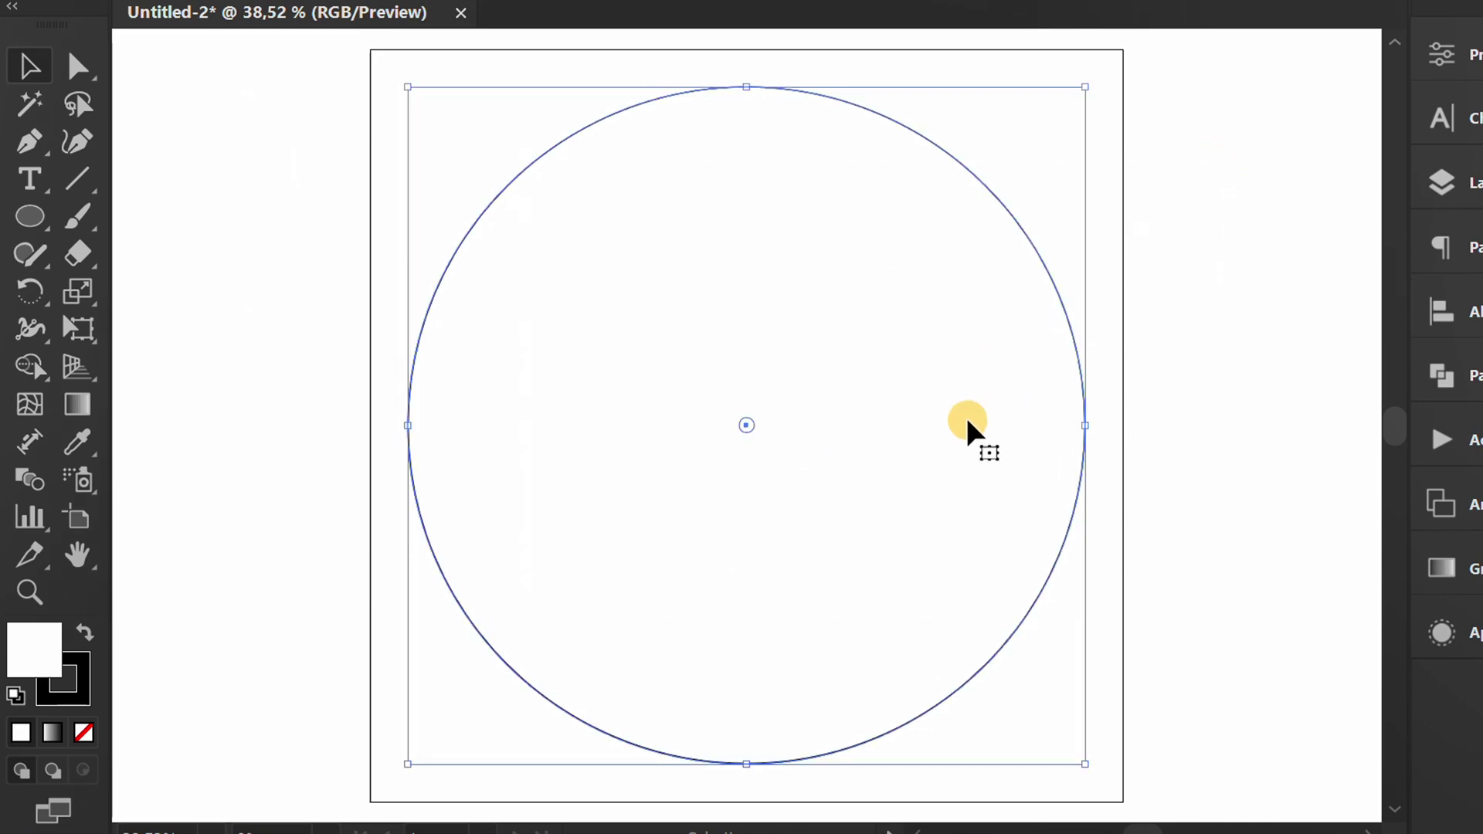
{"action": "left_click", "coordinate": [1467, 59]}
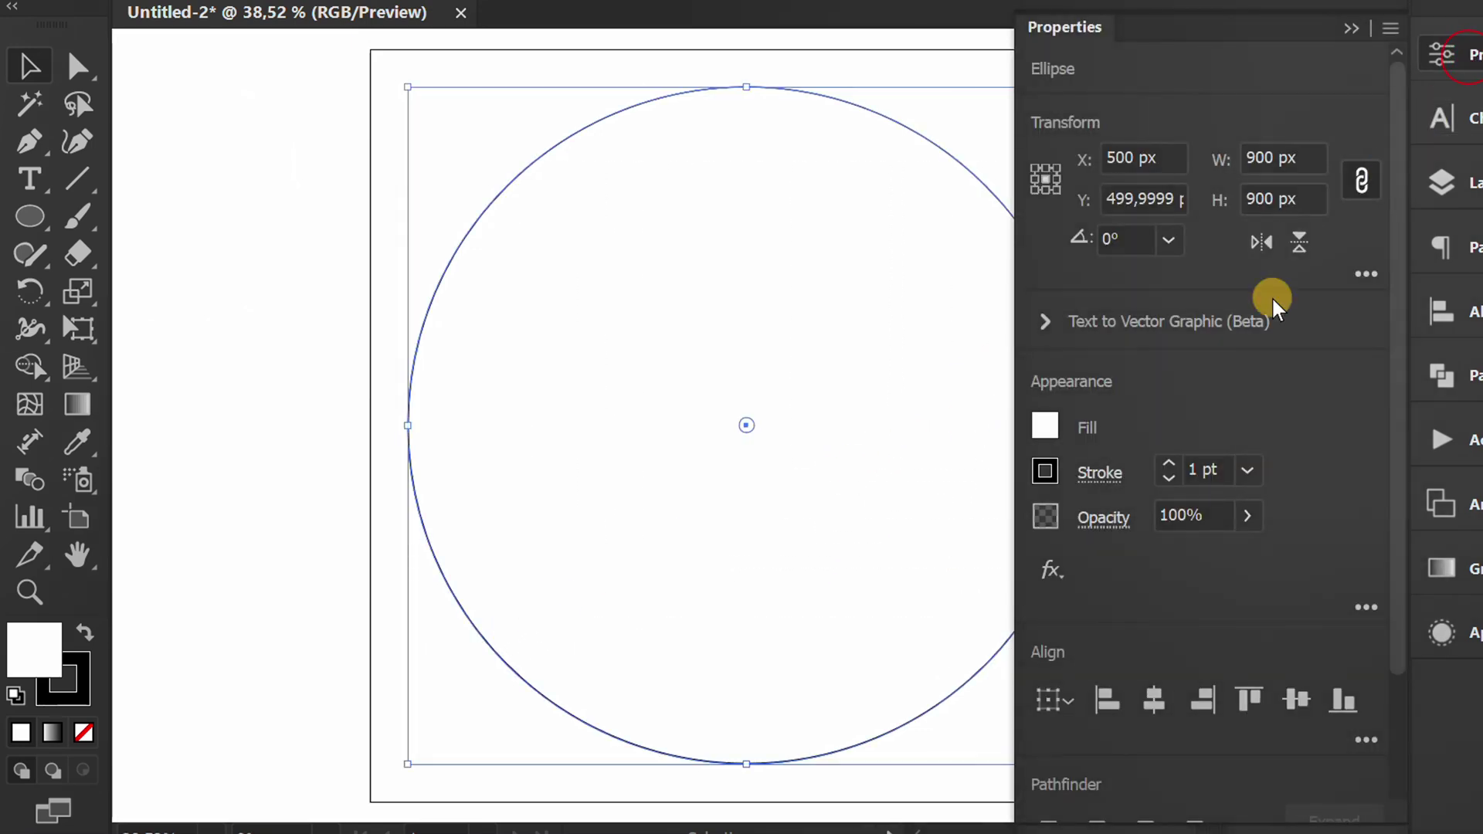
{"action": "left_click", "coordinate": [1046, 432]}
{"action": "left_click", "coordinate": [700, 539]}
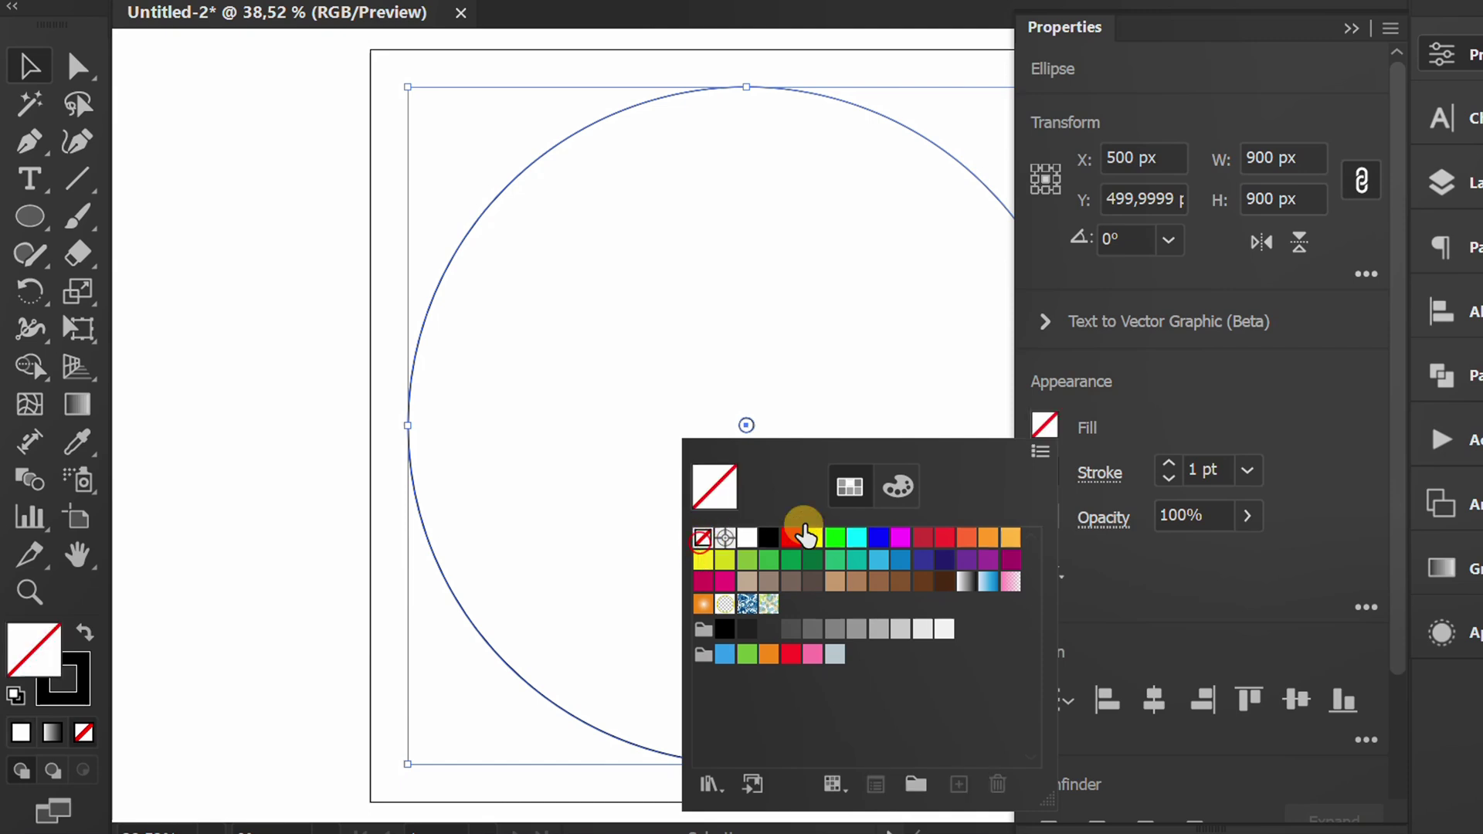
{"action": "left_click", "coordinate": [1161, 393]}
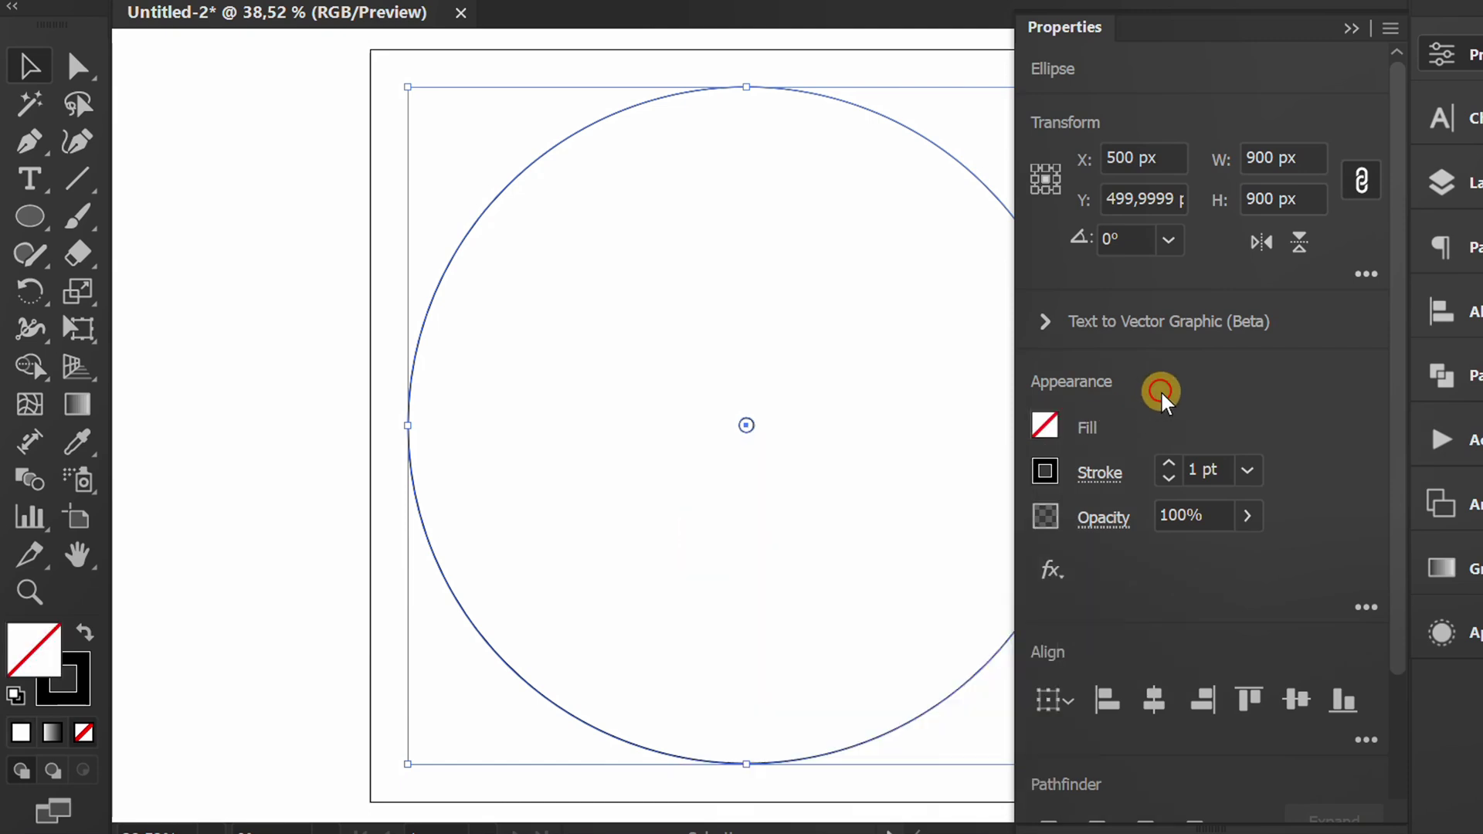
Step: Give both circles a red stroke and deselect them
{"action": "left_click", "coordinate": [1046, 468]}
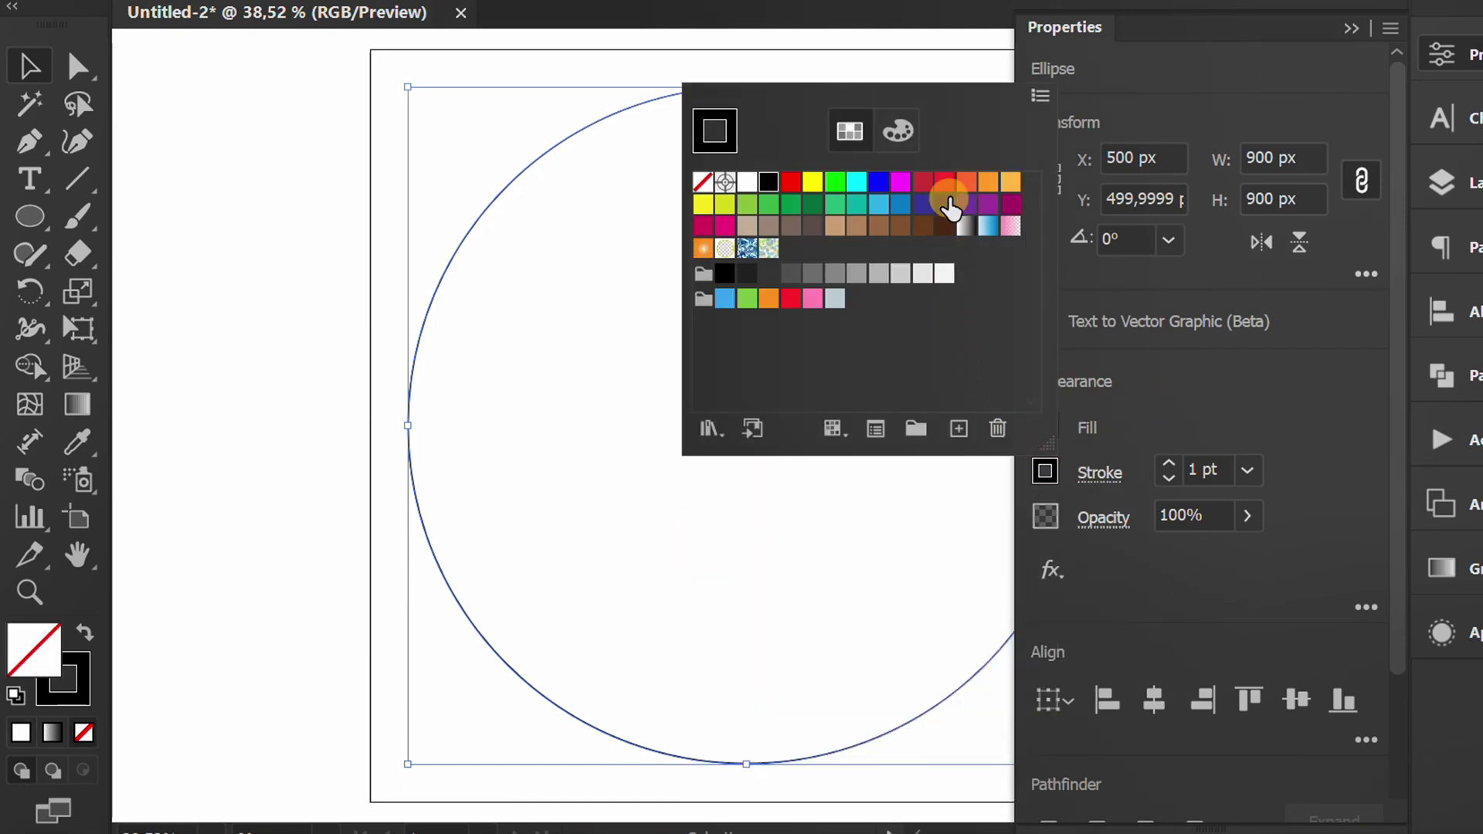
{"action": "left_click", "coordinate": [945, 187]}
{"action": "left_click", "coordinate": [1204, 393]}
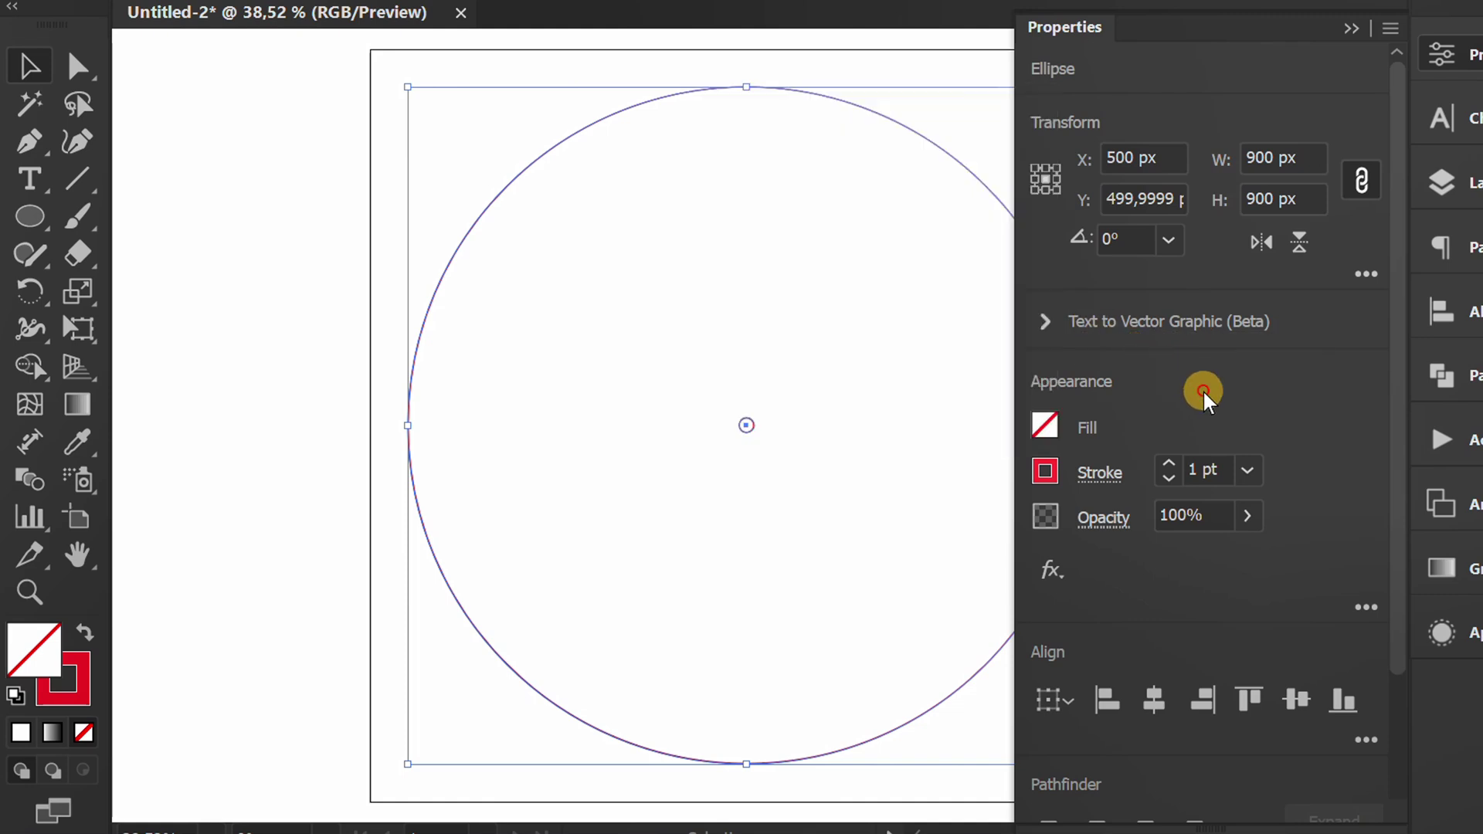
{"action": "left_click", "coordinate": [1350, 31]}
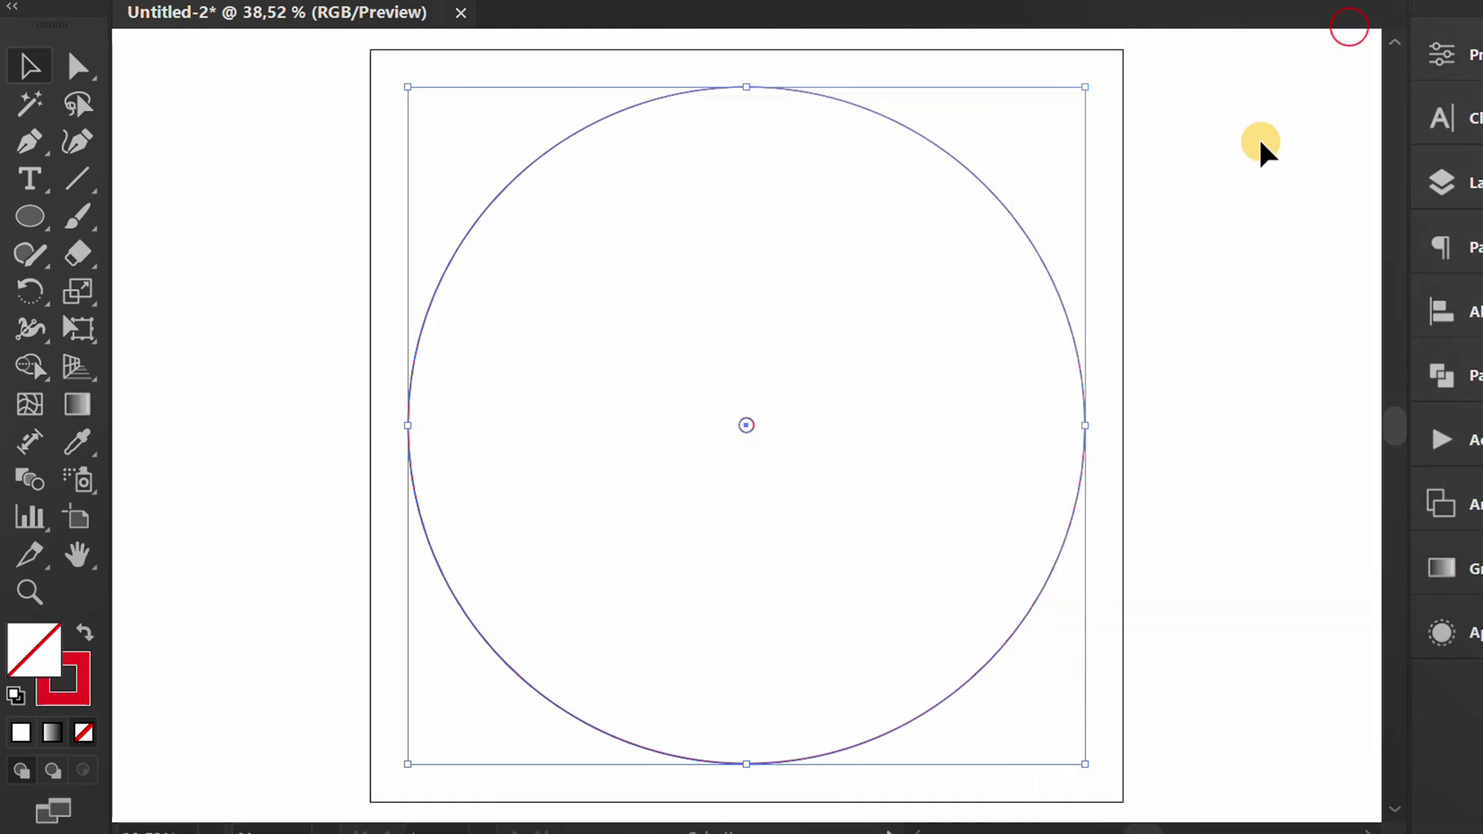
{"action": "left_click", "coordinate": [1235, 174]}
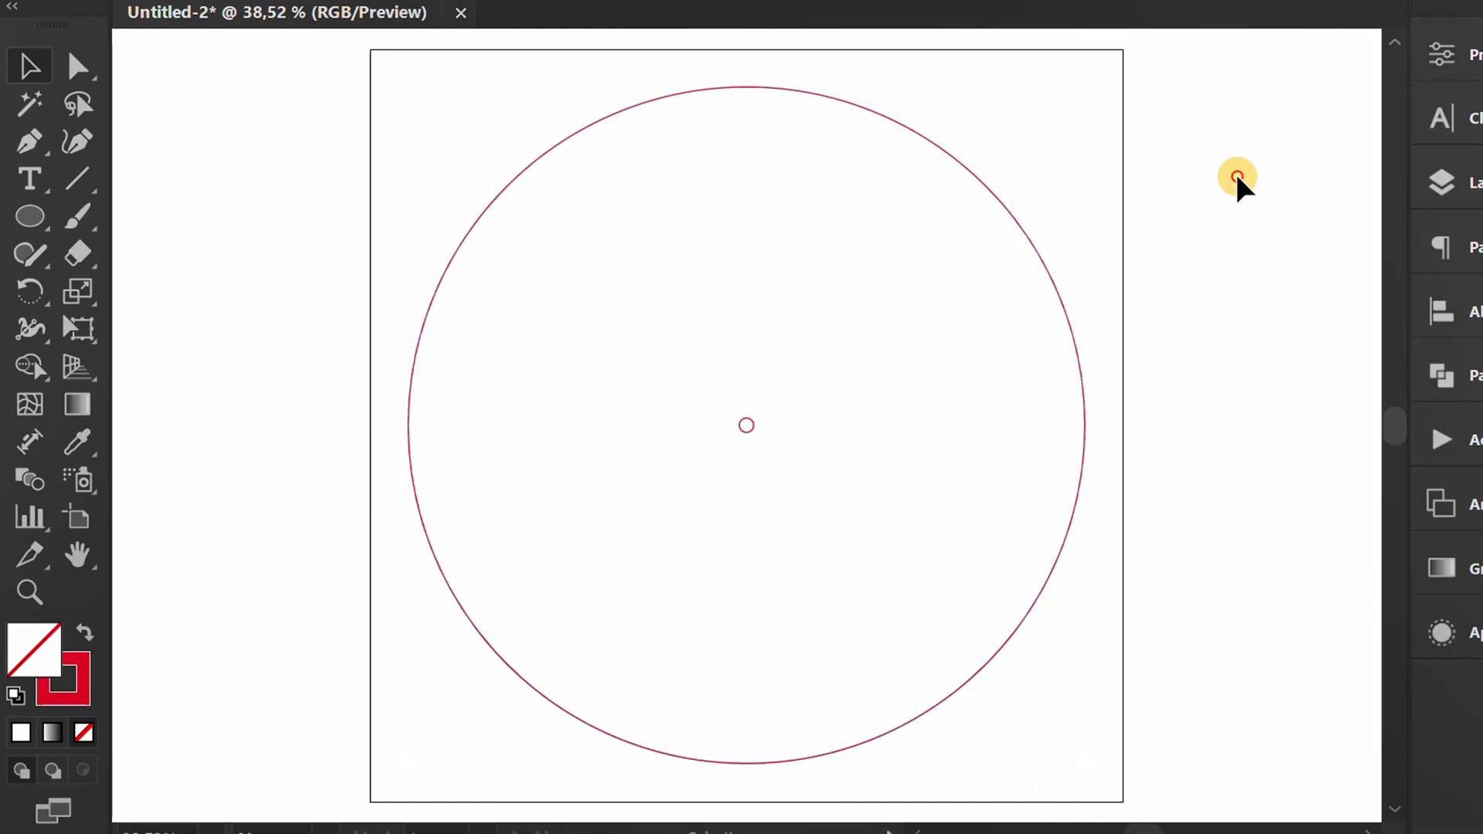
Step: Set the small center circle's stroke weight to 4 pt
{"action": "left_click", "coordinate": [754, 430]}
{"action": "left_click", "coordinate": [1465, 76]}
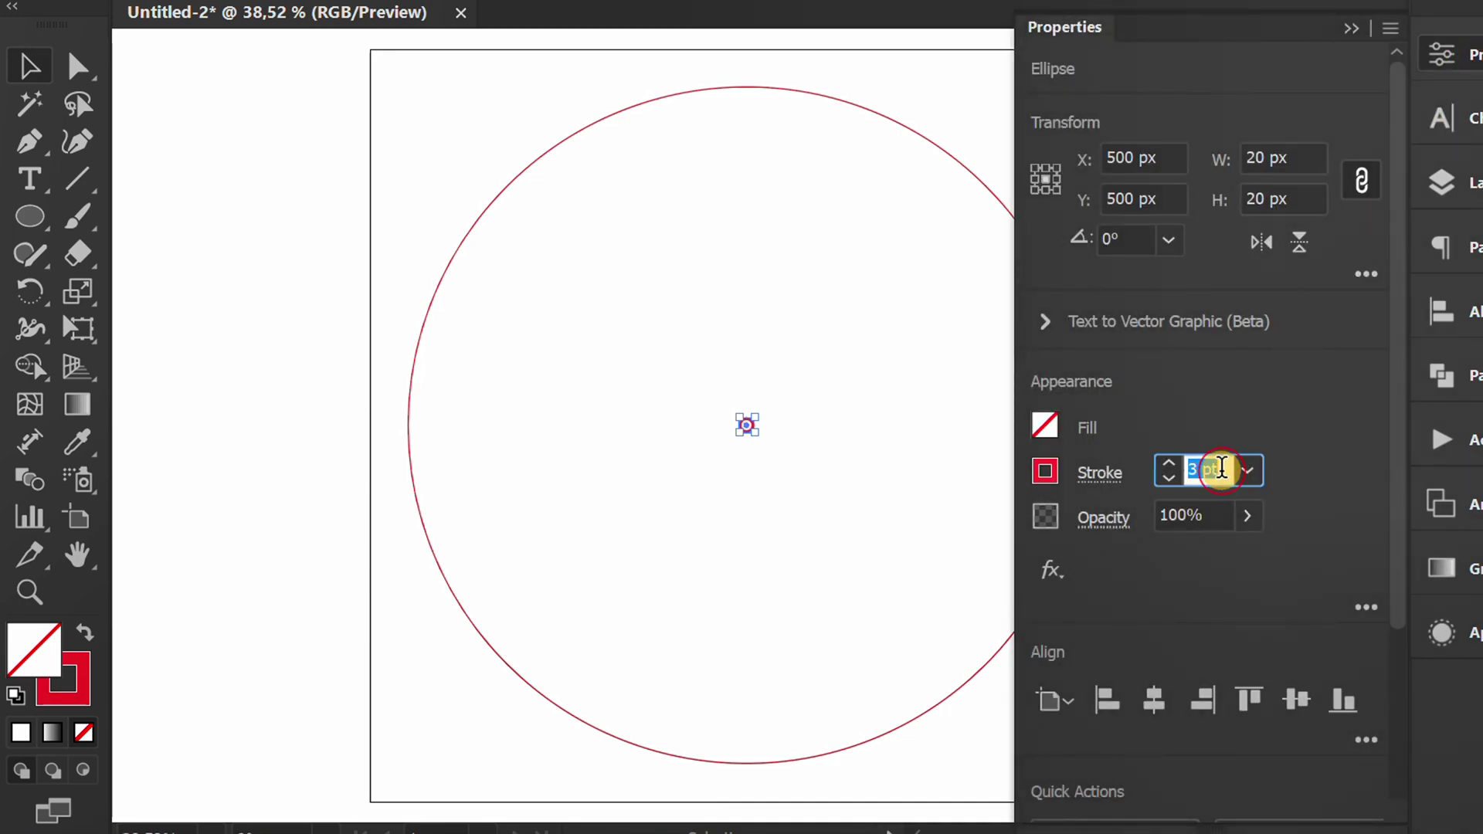
{"action": "left_click", "coordinate": [1302, 429]}
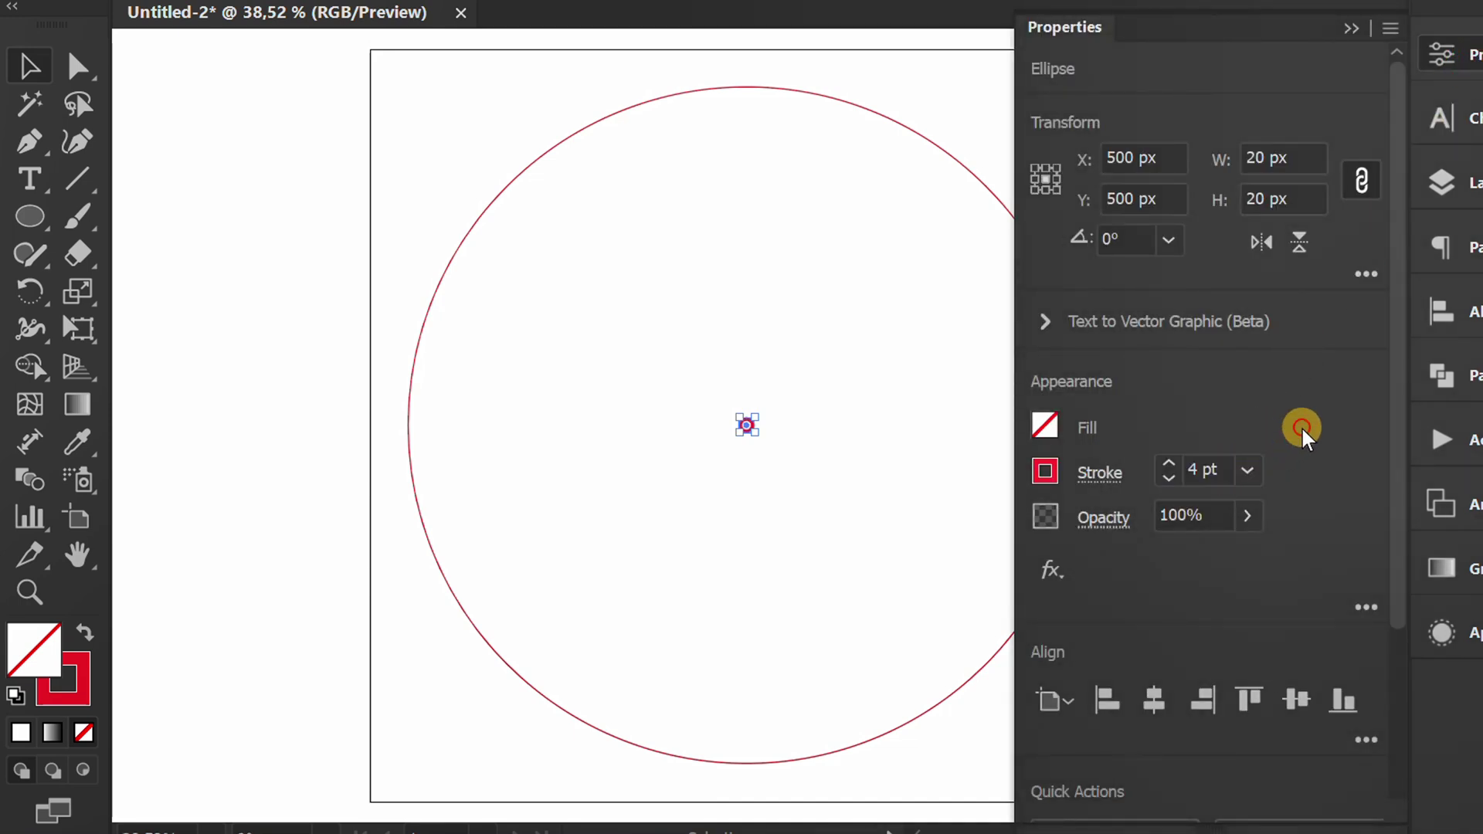
{"action": "left_click", "coordinate": [1357, 32]}
Step: Set the large circle's opacity to 20% and its stroke weight to 0.5 pt, then deselect it
{"action": "left_click_drag", "start_coordinate": [1076, 100], "coordinate": [983, 198]}
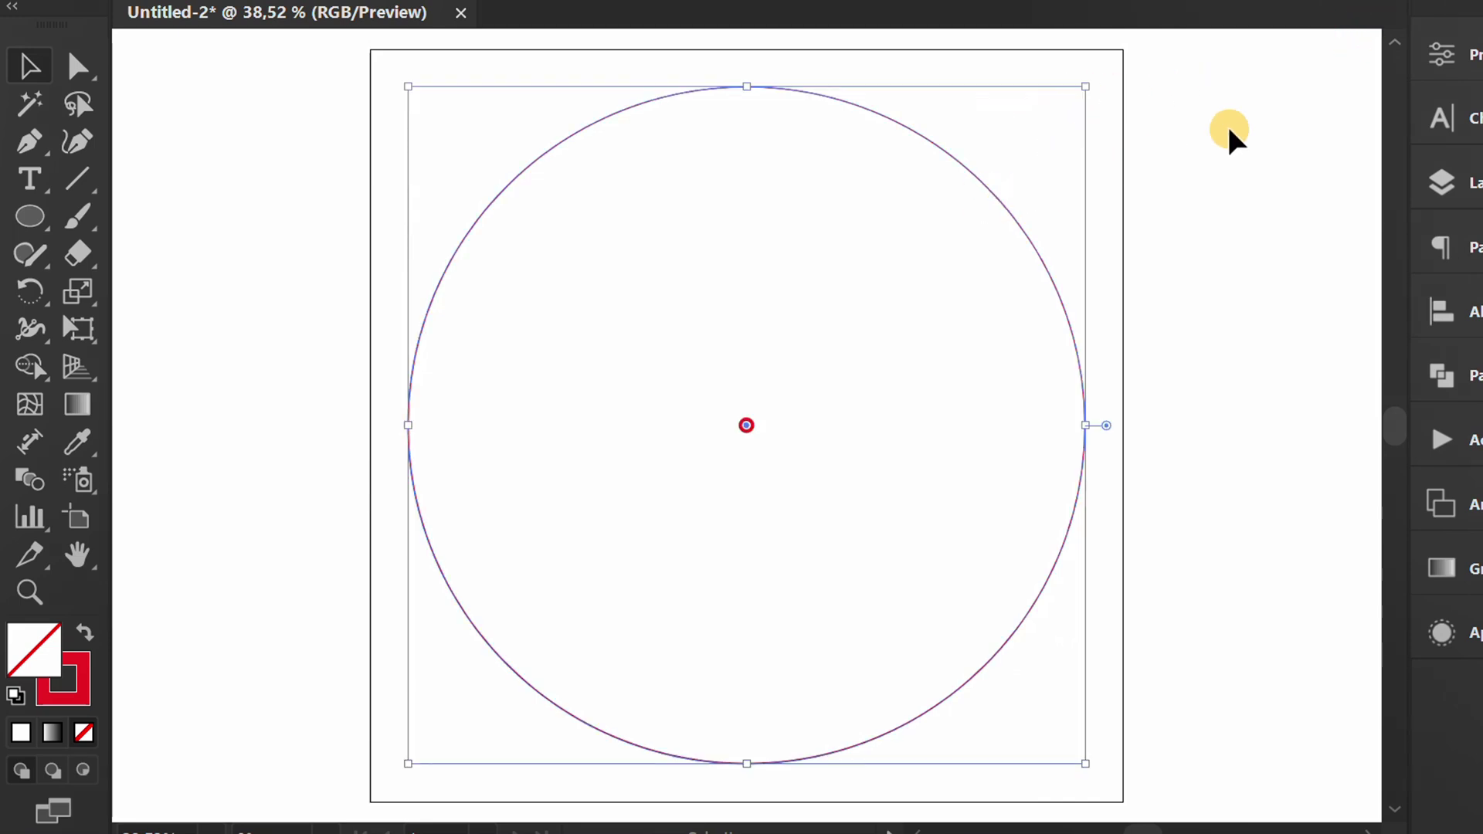
{"action": "left_click", "coordinate": [1453, 54]}
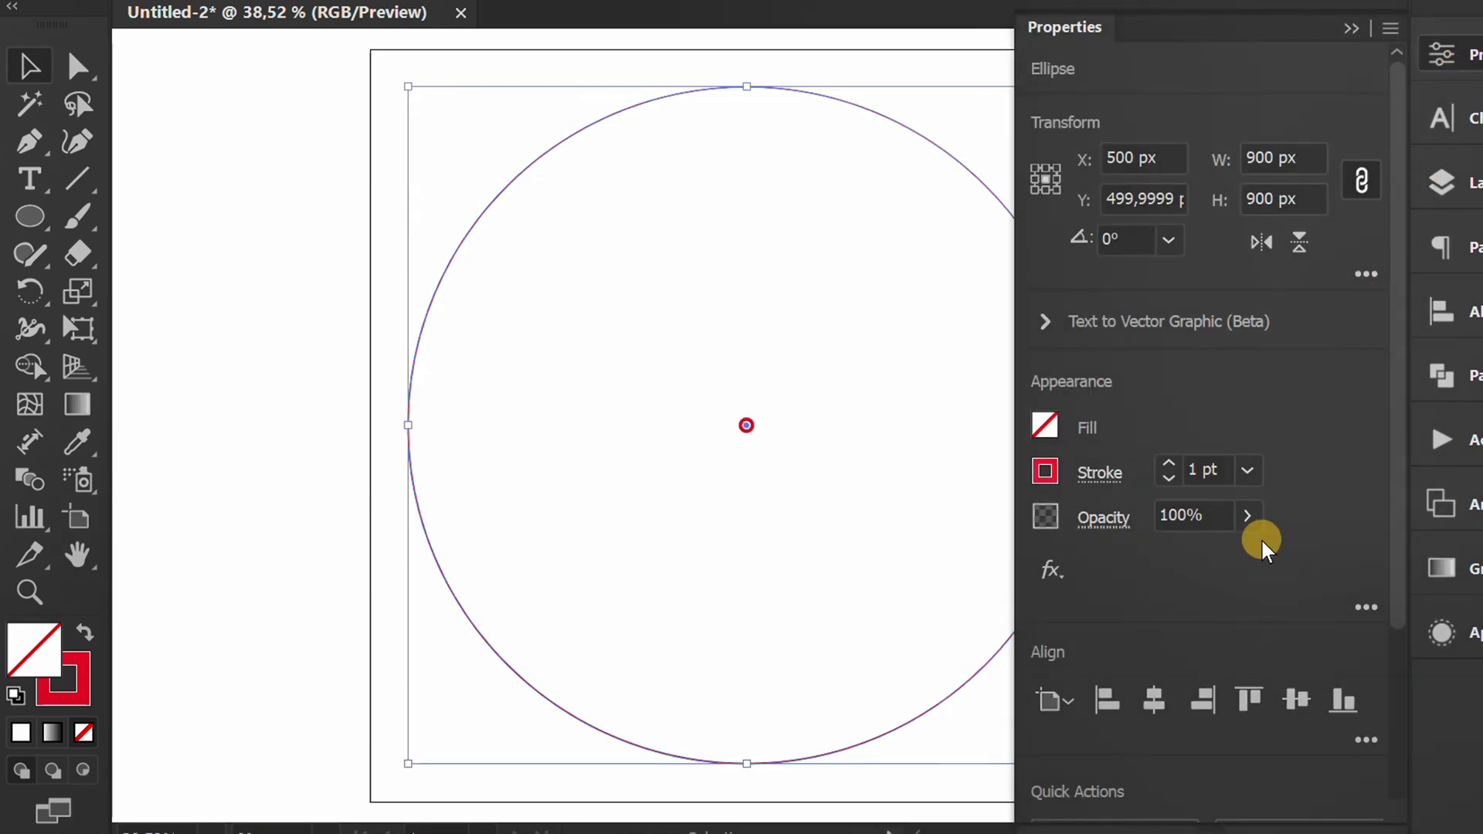
{"action": "left_click", "coordinate": [1218, 515]}
{"action": "type", "text": "20"}
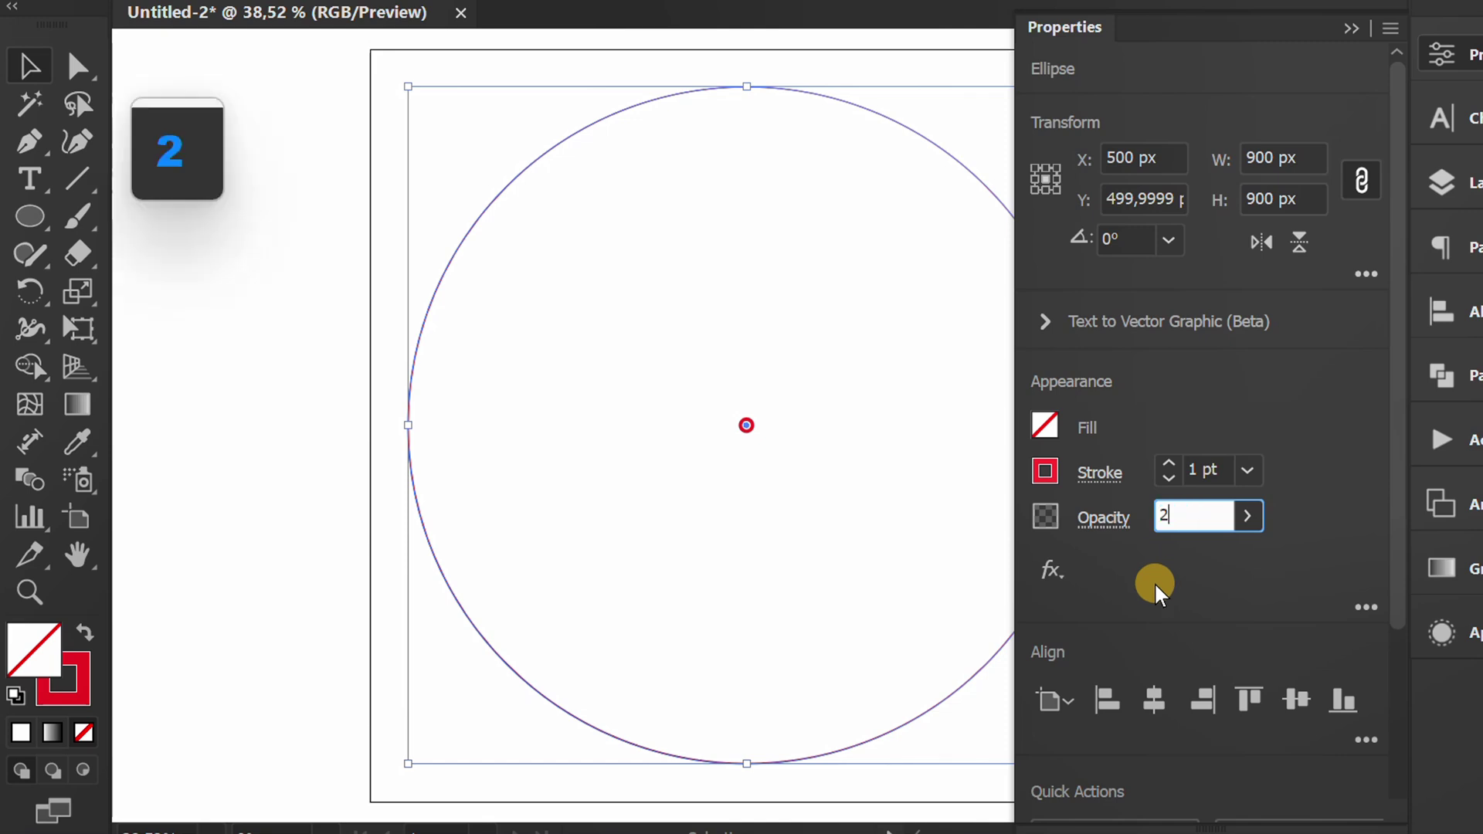
{"action": "left_click", "coordinate": [1315, 506]}
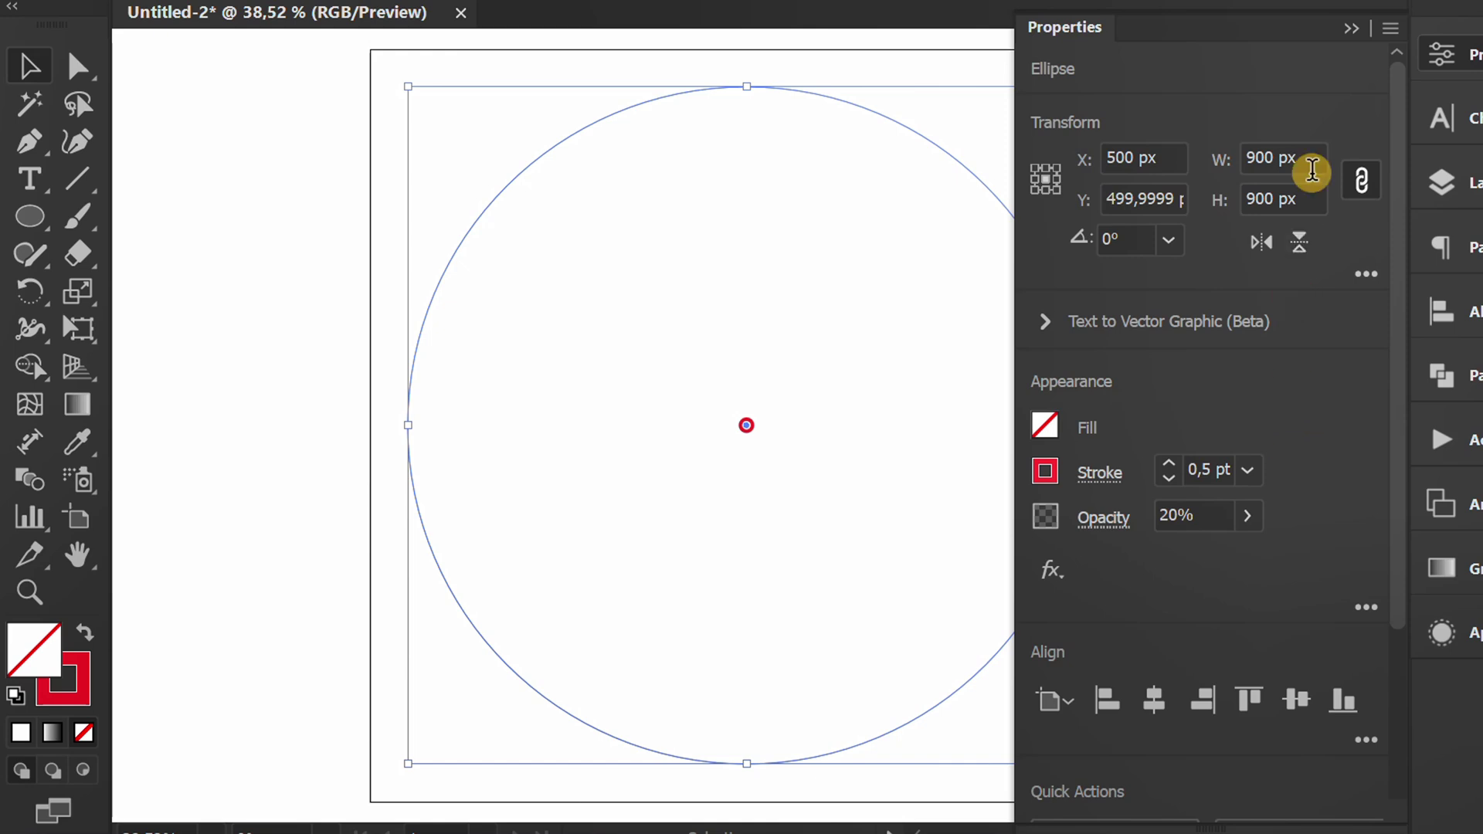
{"action": "left_click", "coordinate": [1348, 30]}
{"action": "left_click", "coordinate": [1240, 170]}
Step: Select the large circle and the small center circle together and make a blend between them
{"action": "left_click_drag", "start_coordinate": [1273, 129], "coordinate": [640, 545]}
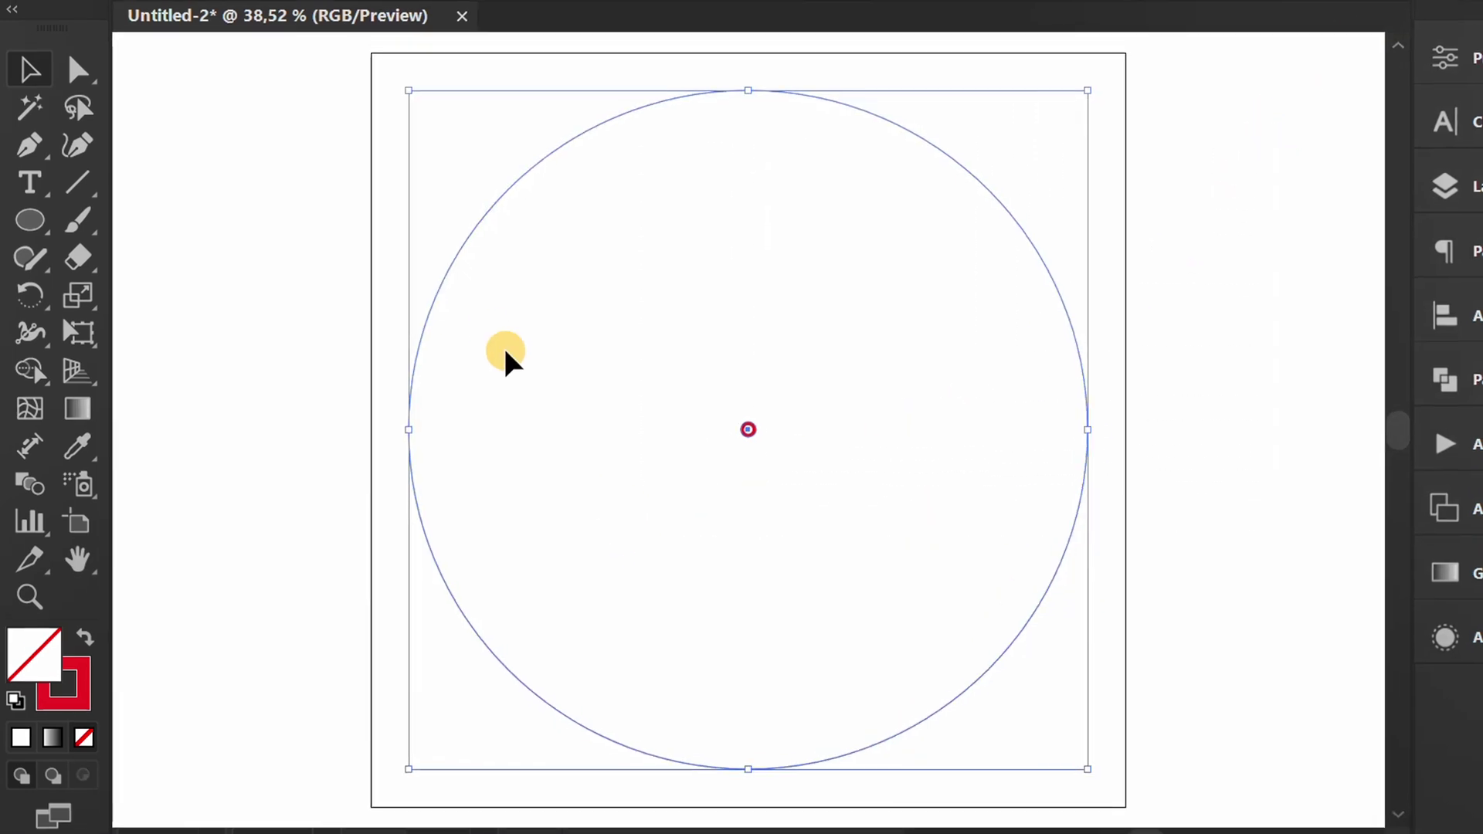
{"action": "left_click", "coordinate": [284, 15]}
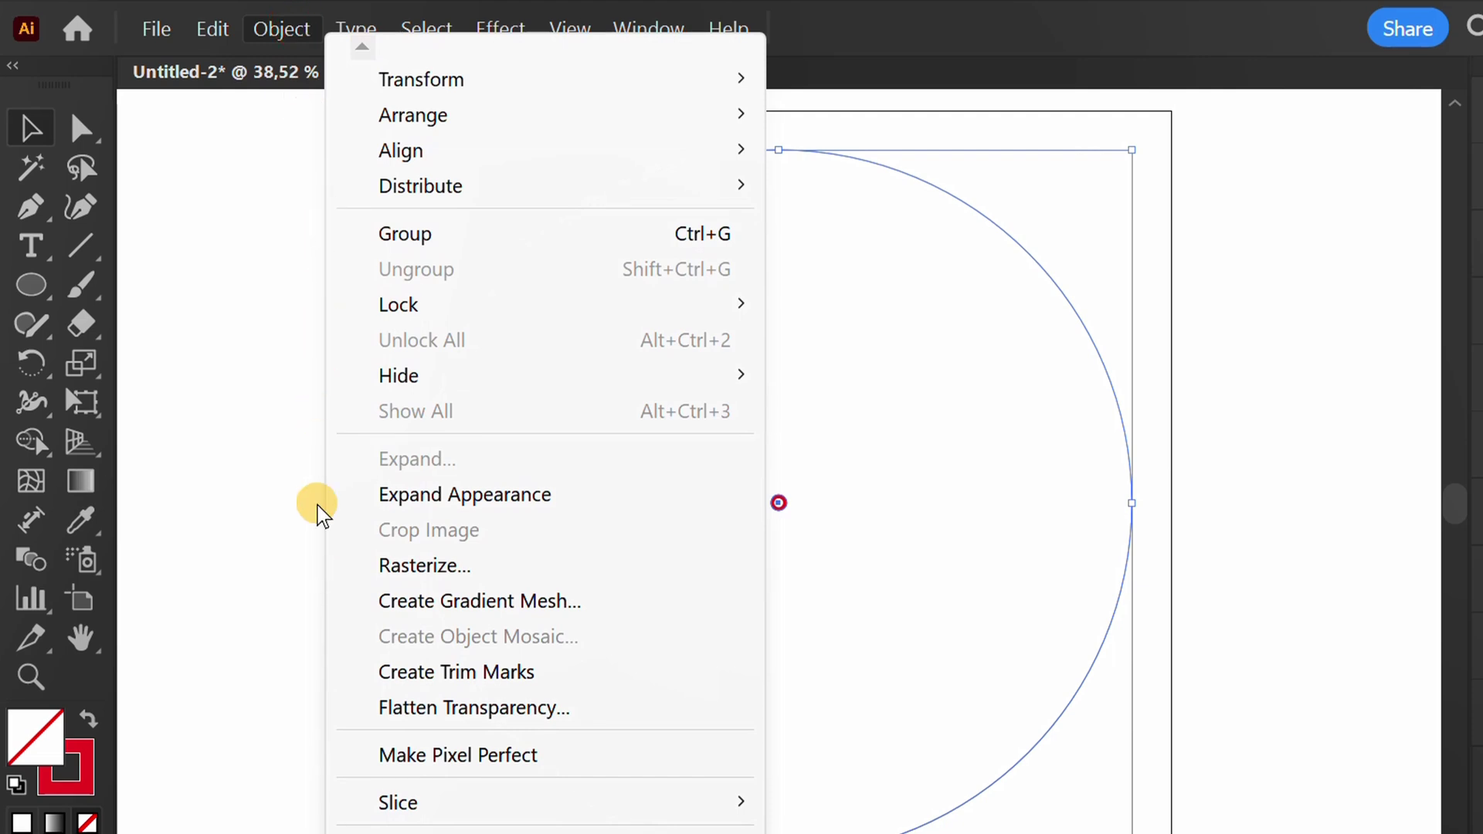
{"action": "left_click", "coordinate": [355, 791]}
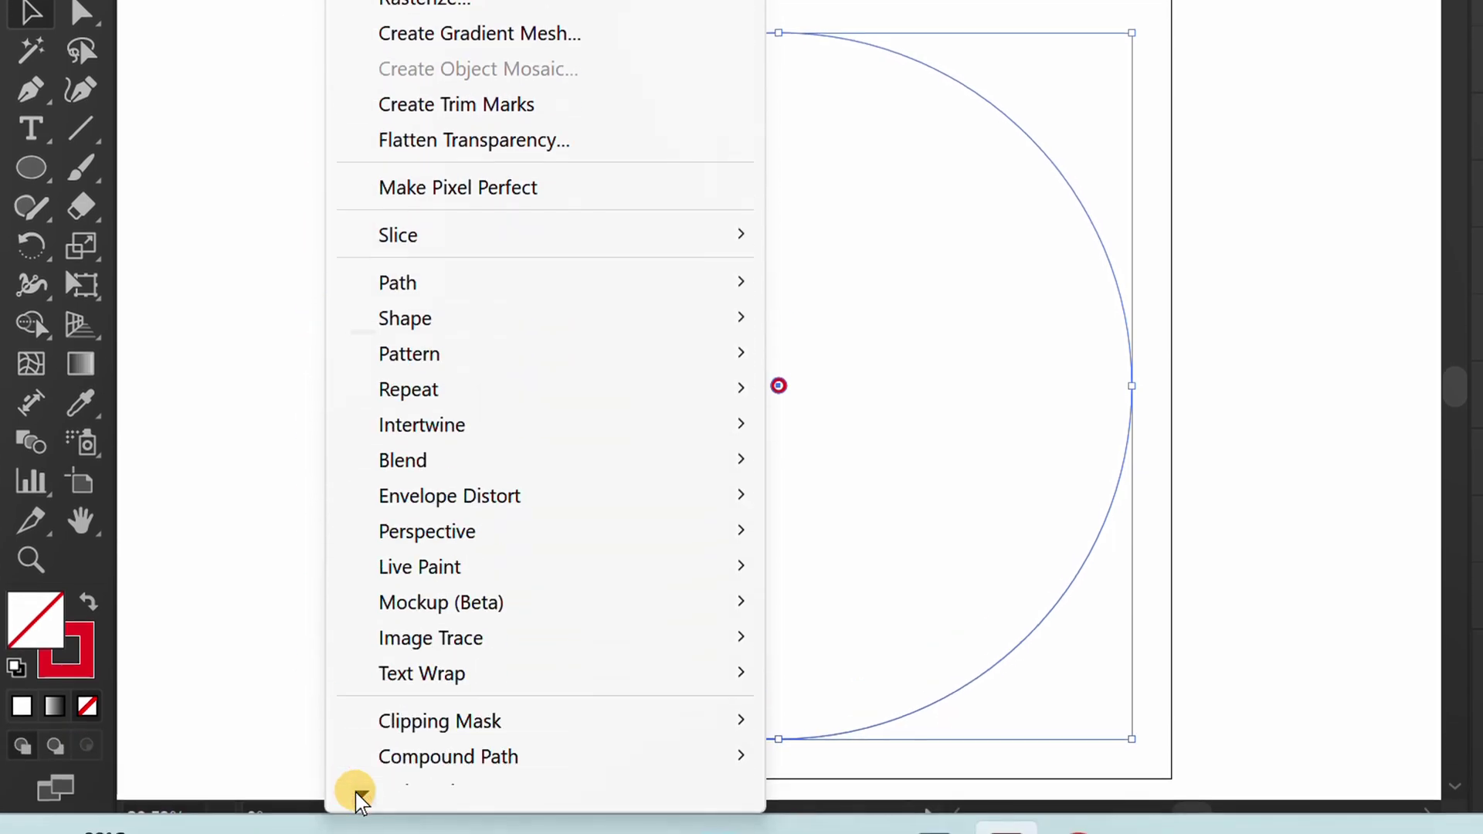
{"action": "mouse_move", "coordinate": [425, 394]}
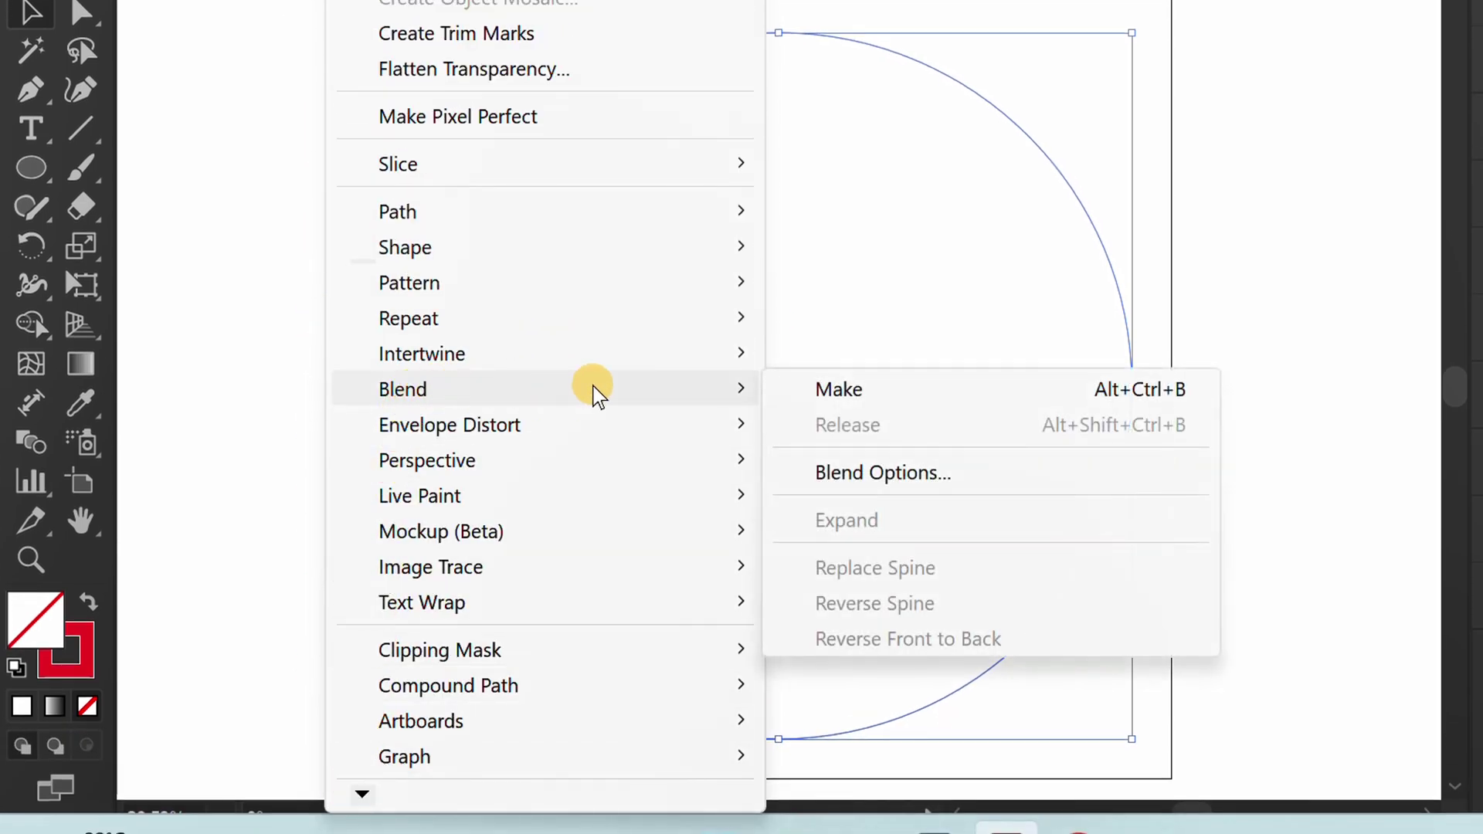
{"action": "left_click", "coordinate": [923, 390]}
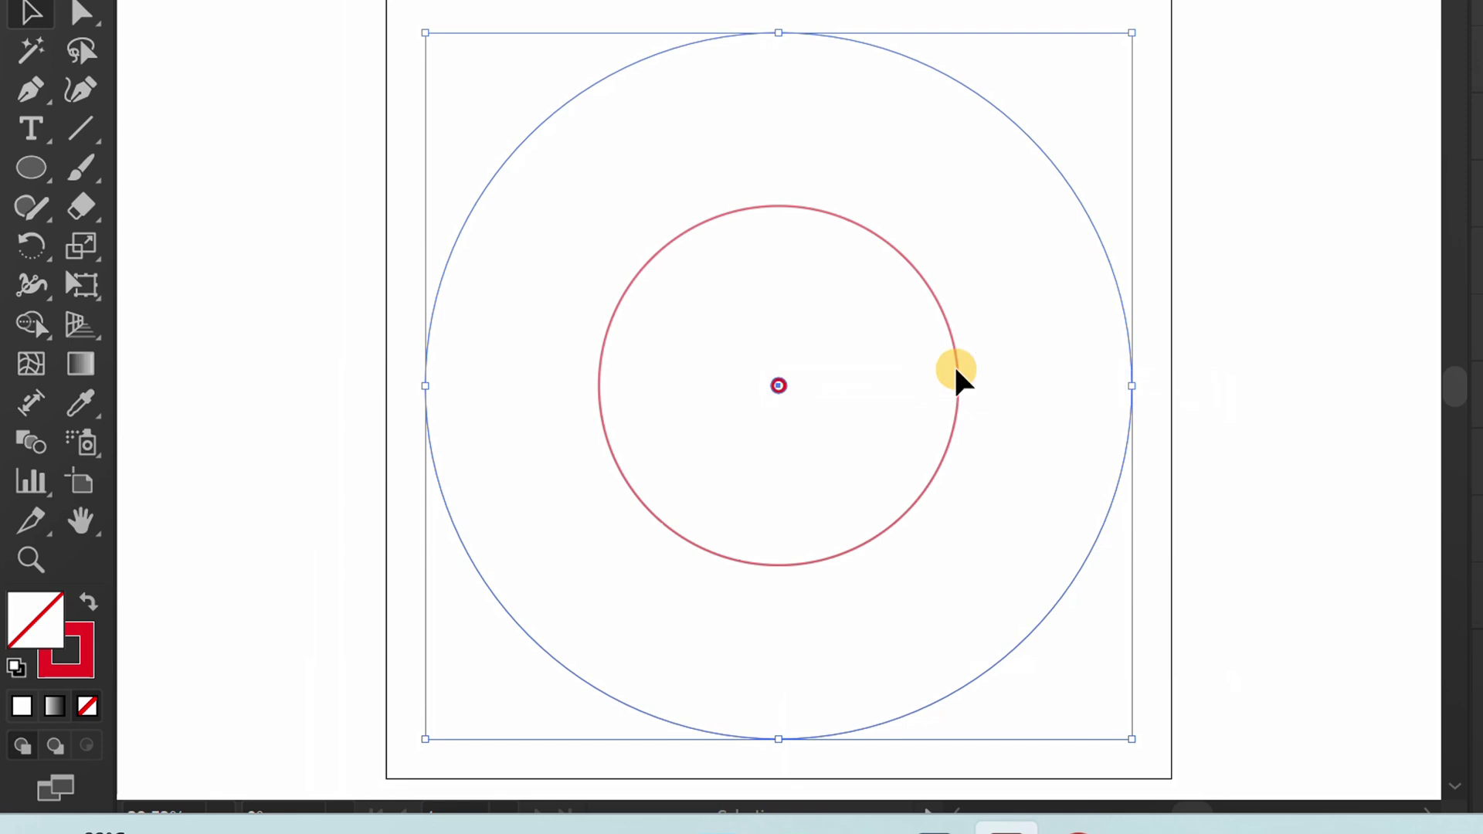
Step: Set the circle blend's spacing to Specified Steps with 7 steps
{"action": "left_click", "coordinate": [1451, 54]}
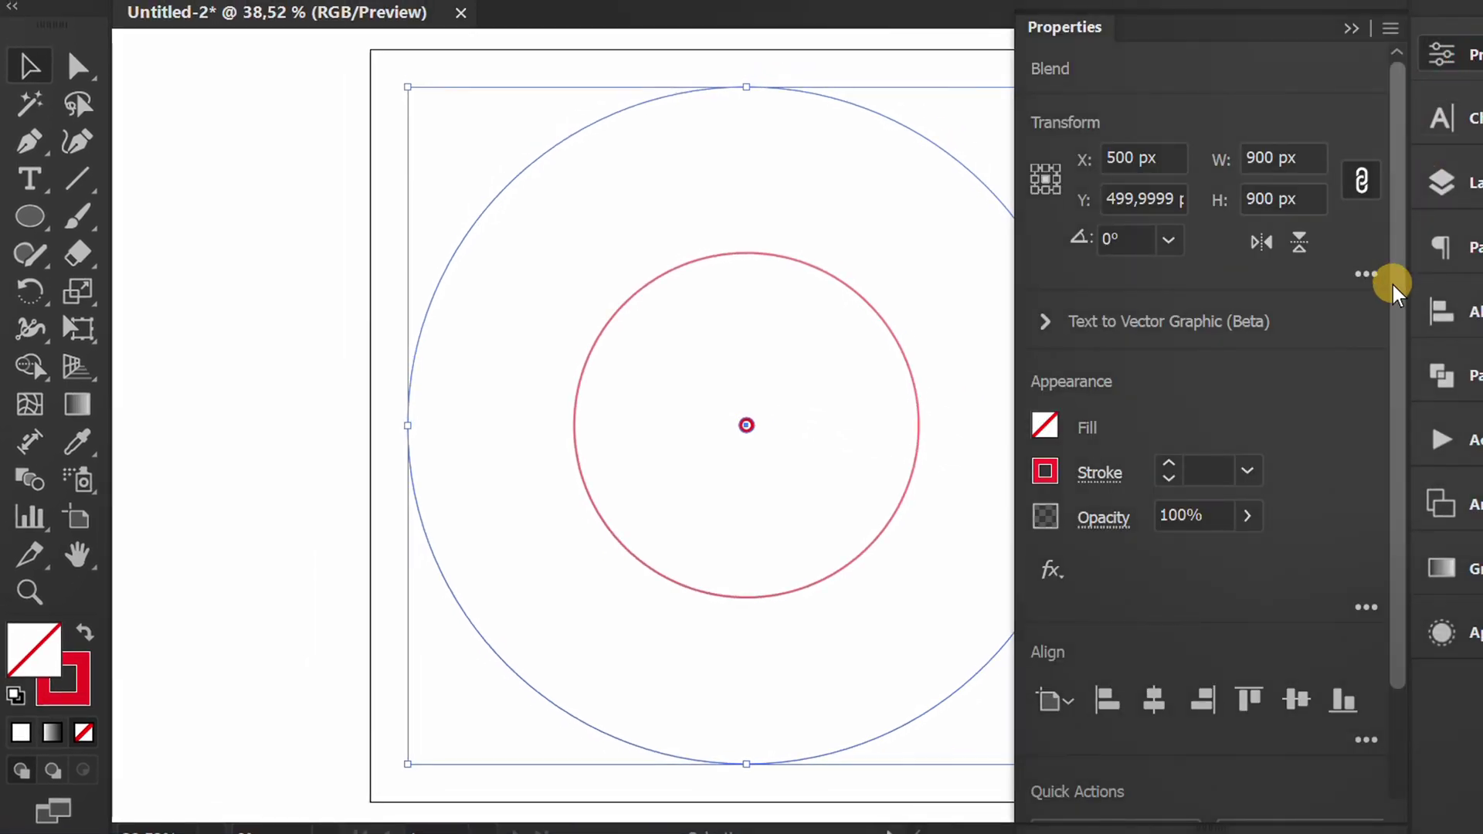
{"action": "left_click_drag", "start_coordinate": [1397, 289], "coordinate": [1379, 502]}
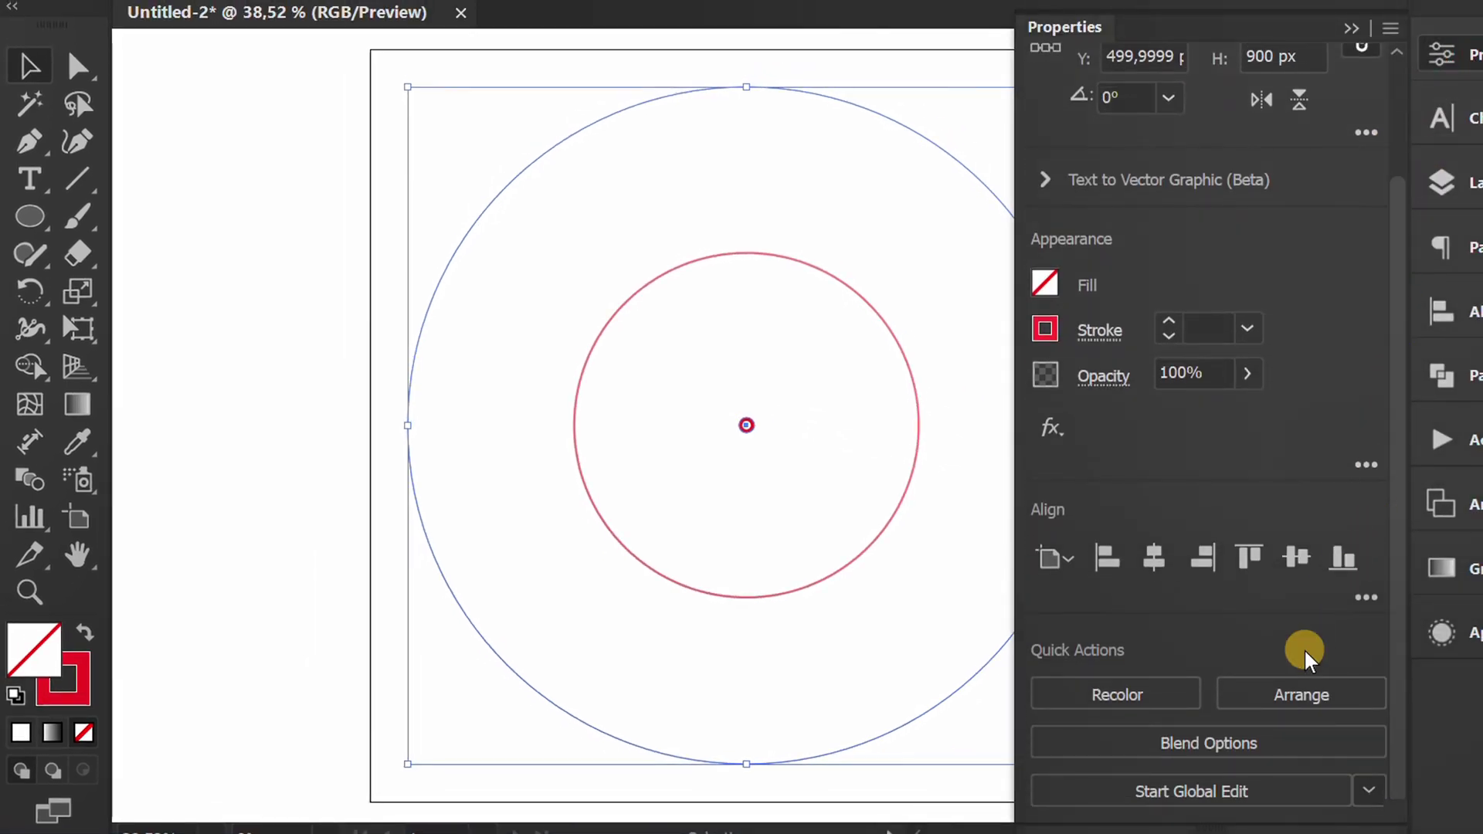
{"action": "left_click", "coordinate": [1279, 743]}
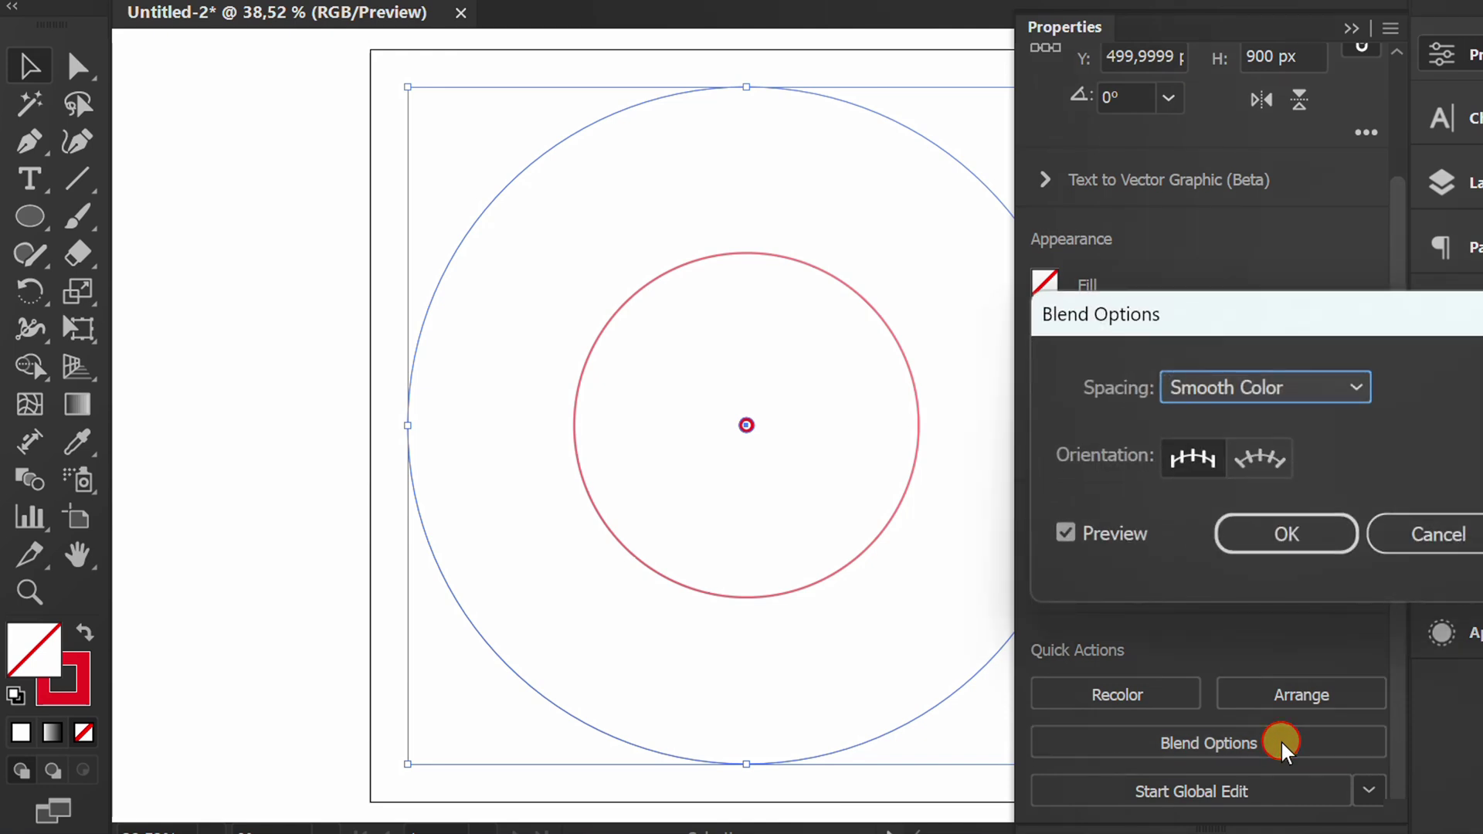
{"action": "left_click_drag", "start_coordinate": [1268, 318], "coordinate": [1190, 265]}
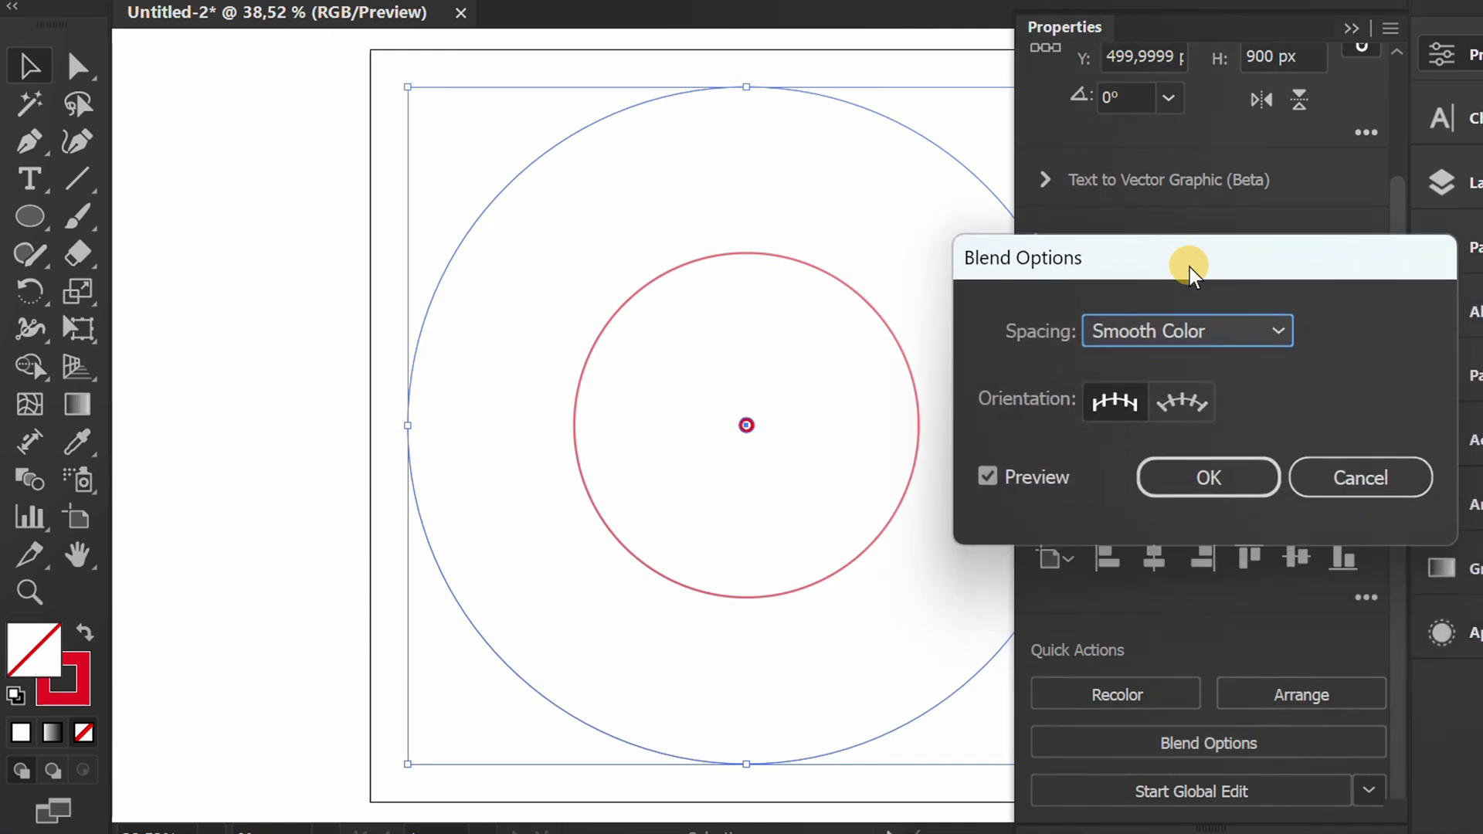
{"action": "left_click", "coordinate": [1196, 331]}
{"action": "left_click", "coordinate": [1167, 391]}
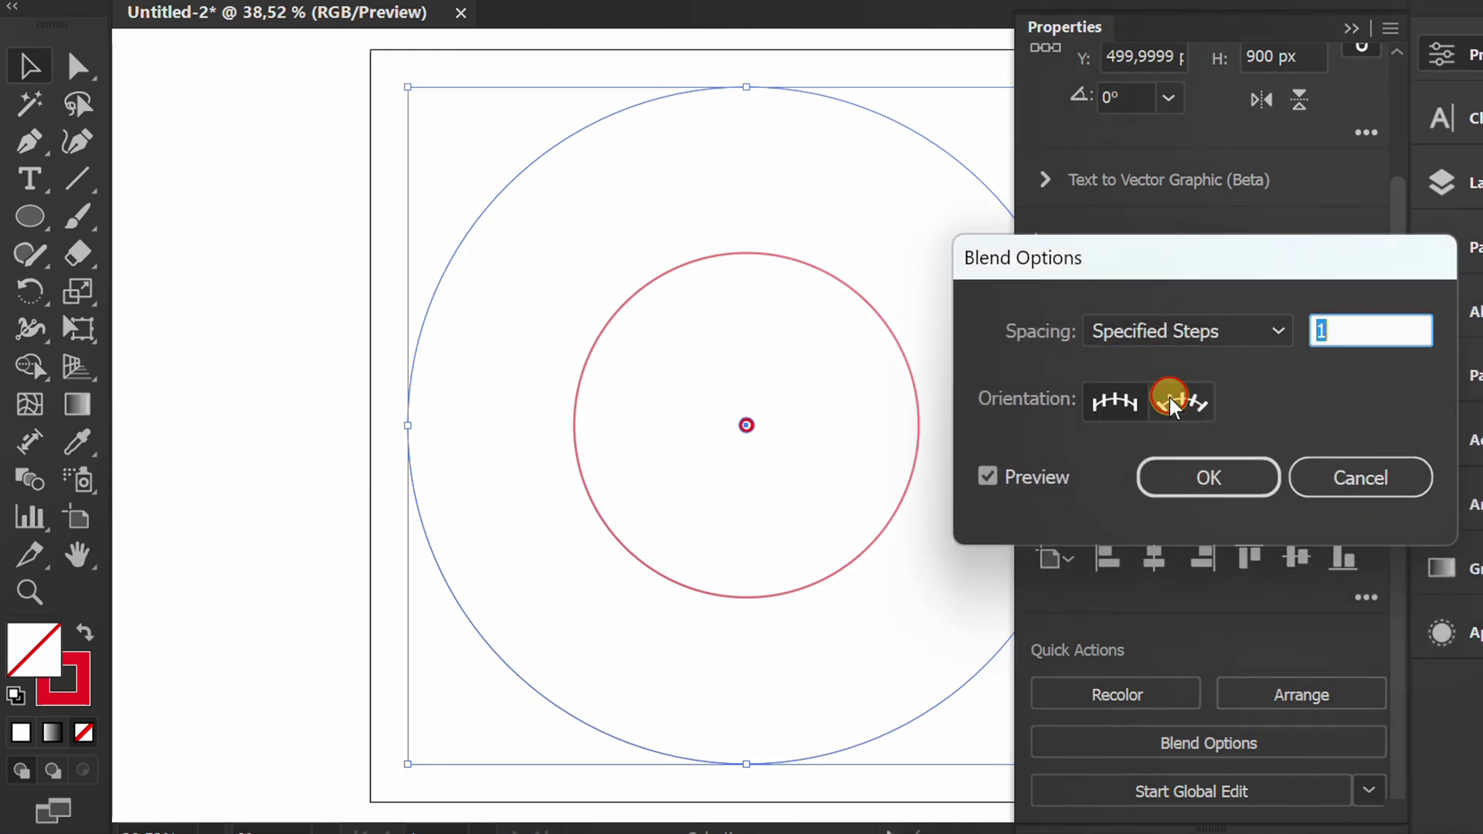
{"action": "left_click", "coordinate": [1372, 345]}
{"action": "key", "text": "Up"}
{"action": "key", "text": "Up"}
{"action": "key", "text": "Up"}
{"action": "key", "text": "Up"}
{"action": "key", "text": "Up"}
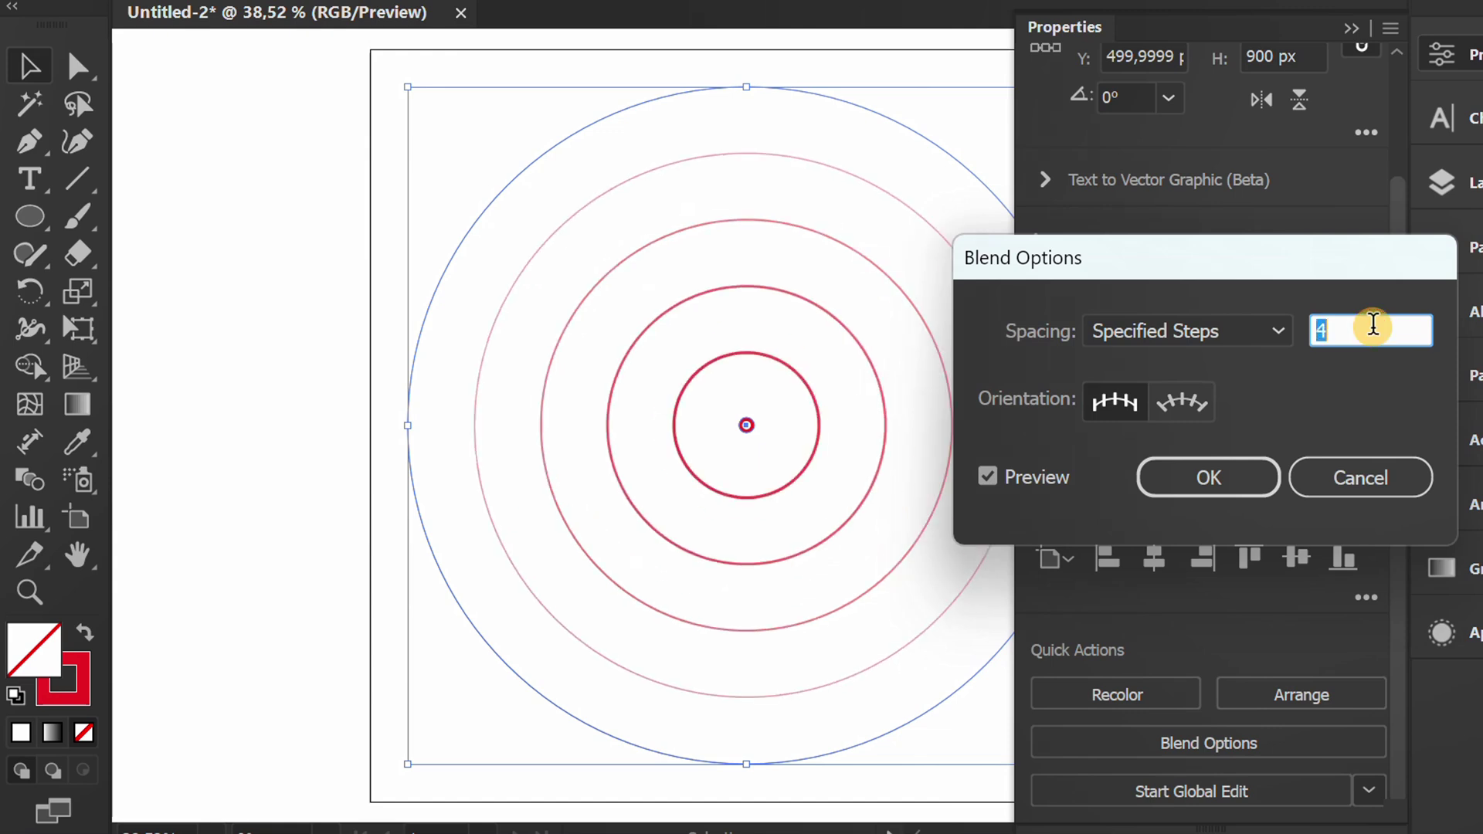
{"action": "key", "text": "Up"}
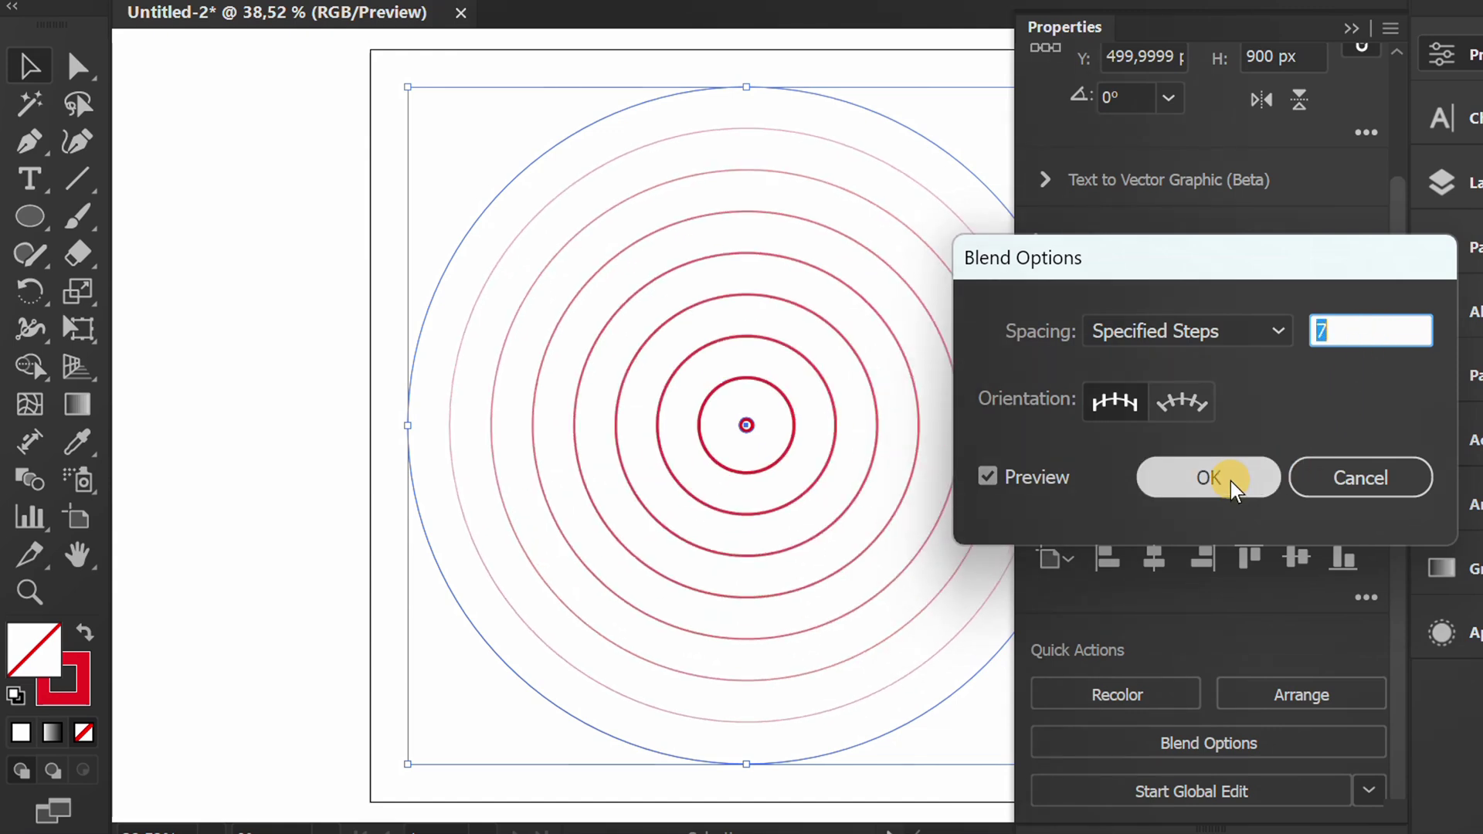
{"action": "left_click", "coordinate": [1209, 478]}
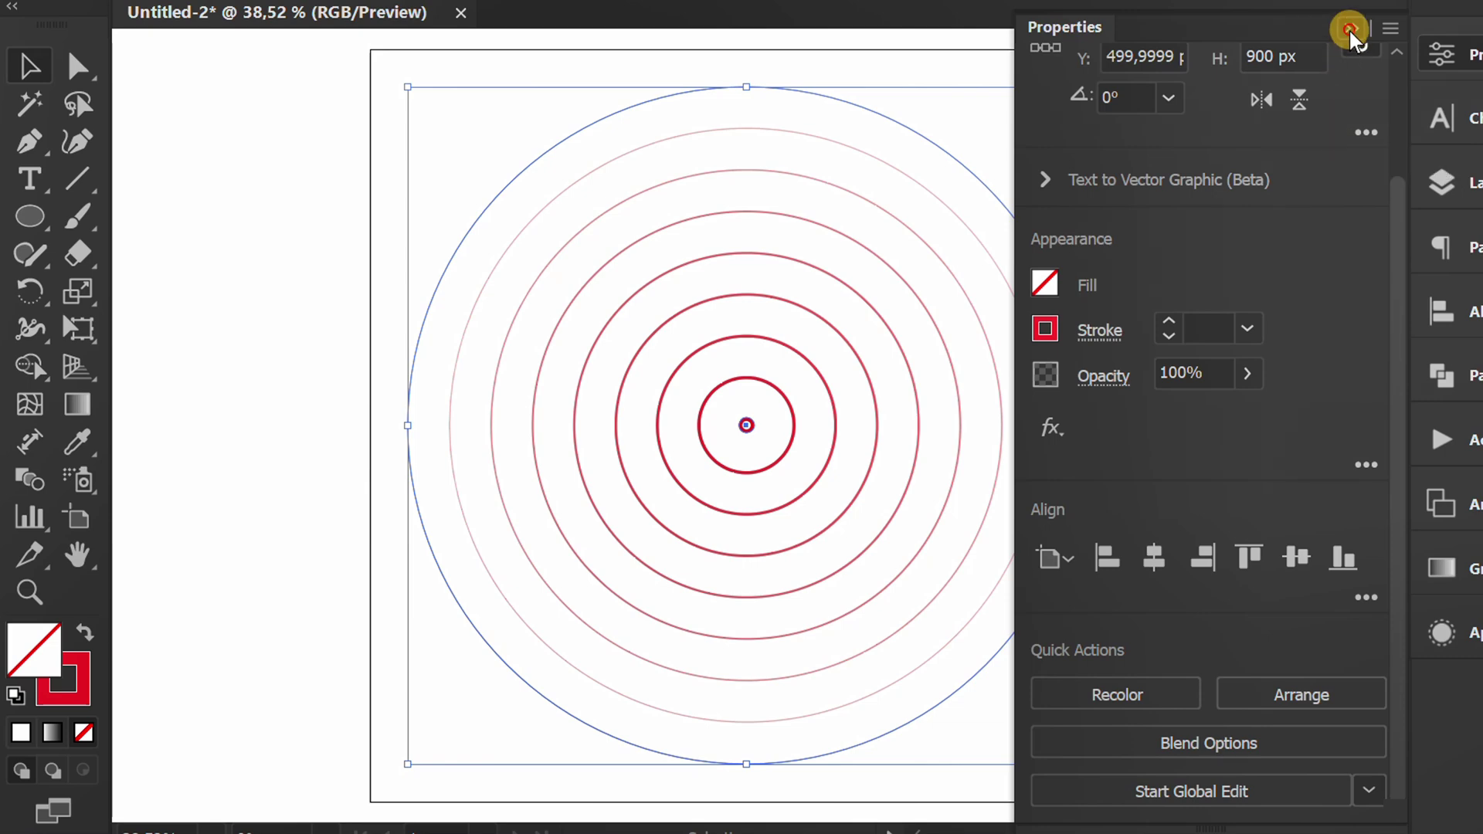
{"action": "left_click", "coordinate": [1348, 28]}
Step: Copy the blended circles, switch to Photoshop and paste them as Pixels above the "effect copy" layer
{"action": "left_click", "coordinate": [1222, 234]}
{"action": "left_click_drag", "start_coordinate": [1224, 166], "coordinate": [476, 572]}
{"action": "key", "text": "ctrl+c"}
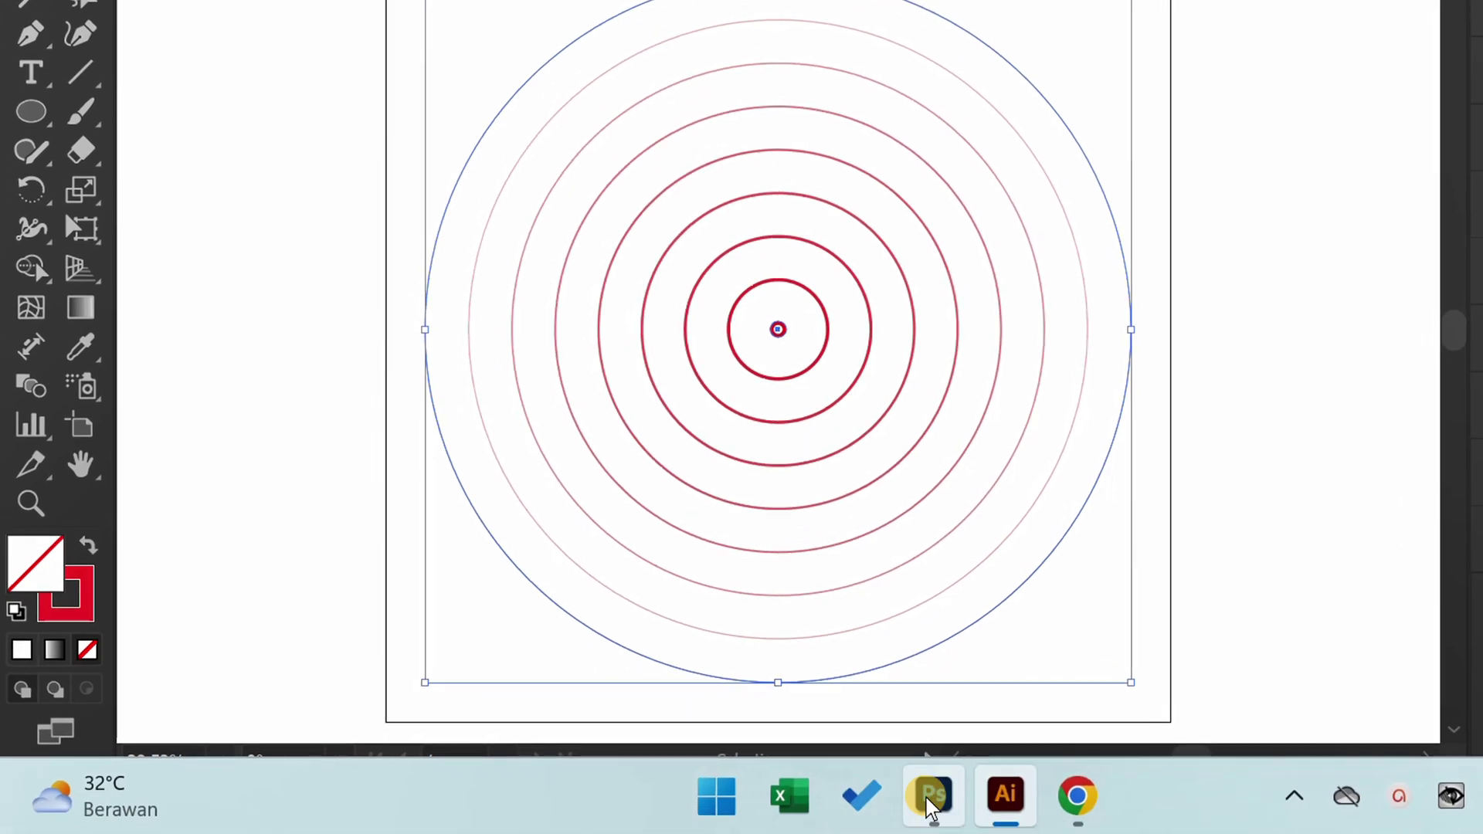
{"action": "left_click", "coordinate": [933, 807]}
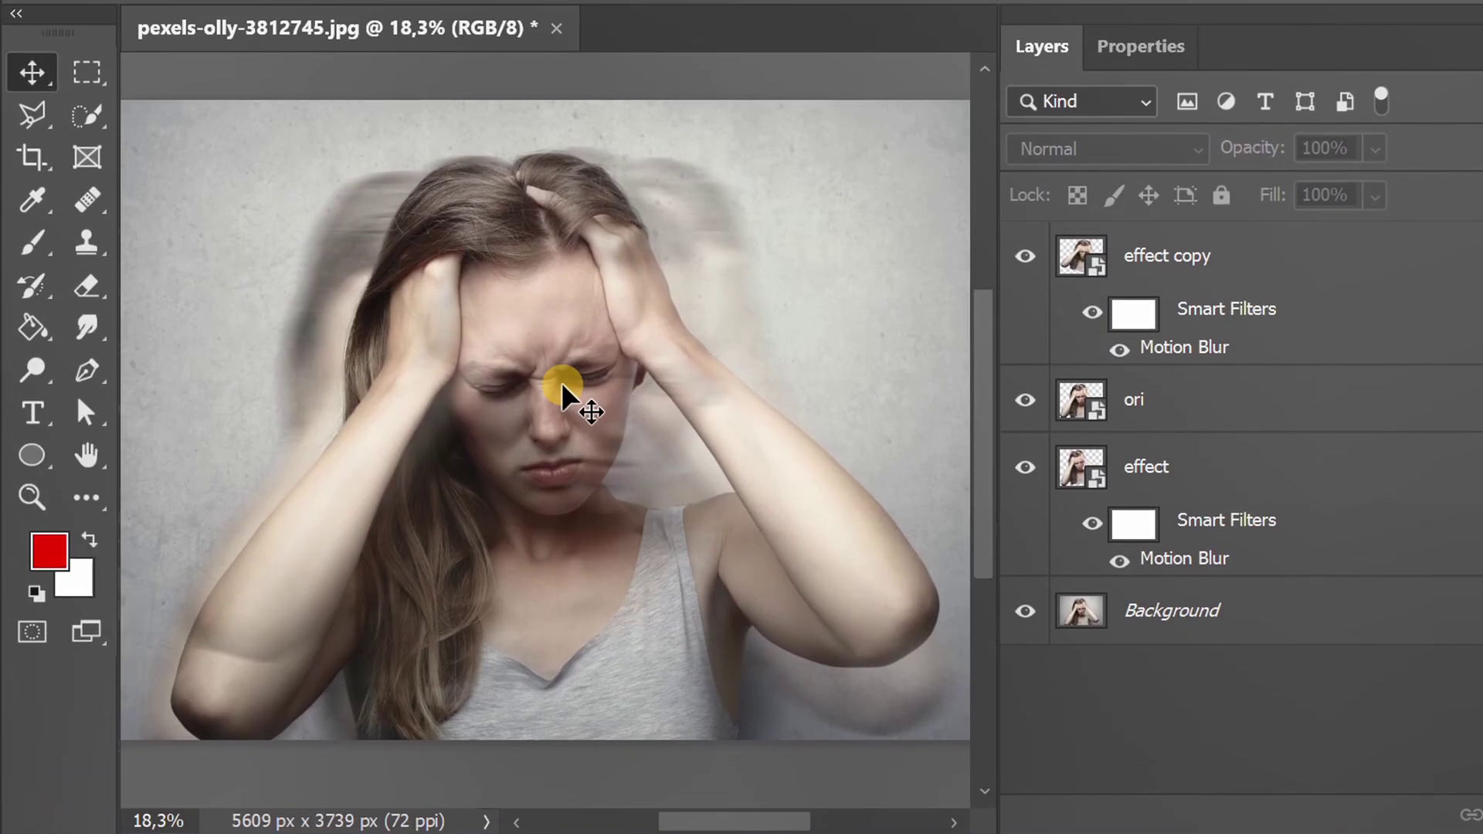
{"action": "left_click", "coordinate": [1159, 258]}
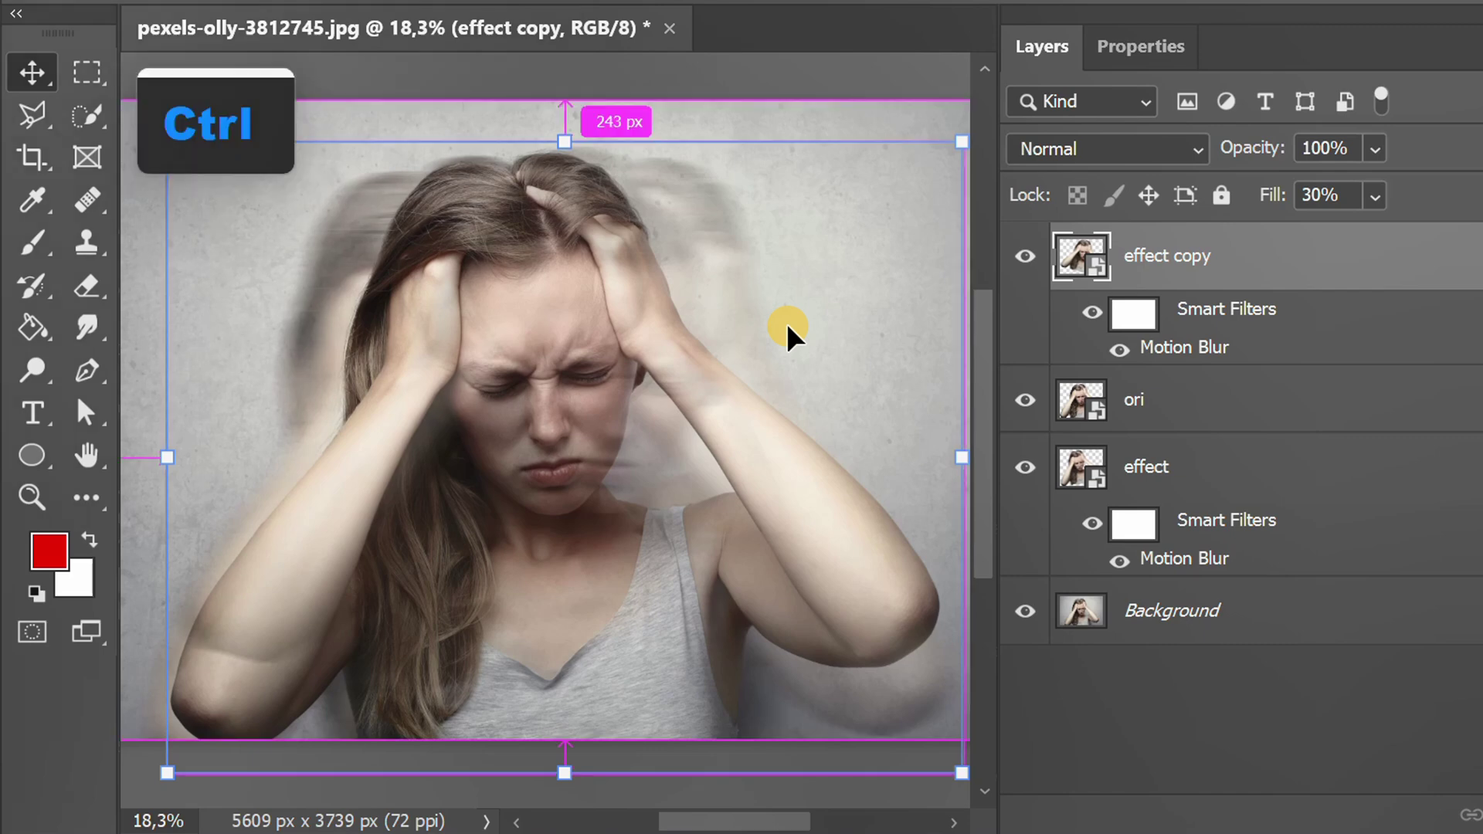
{"action": "key", "text": "ctrl+v"}
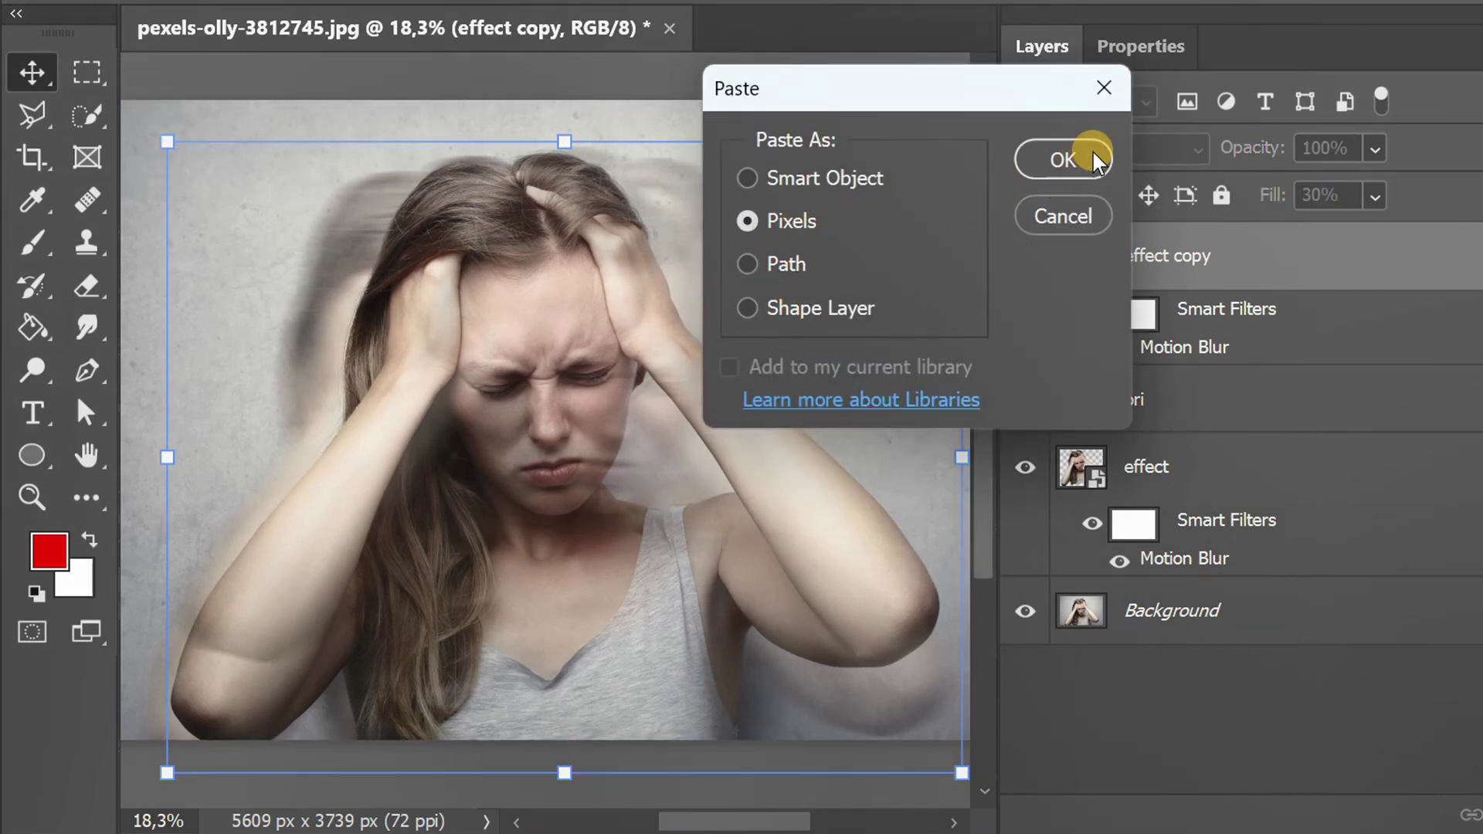
{"action": "left_click", "coordinate": [1063, 160]}
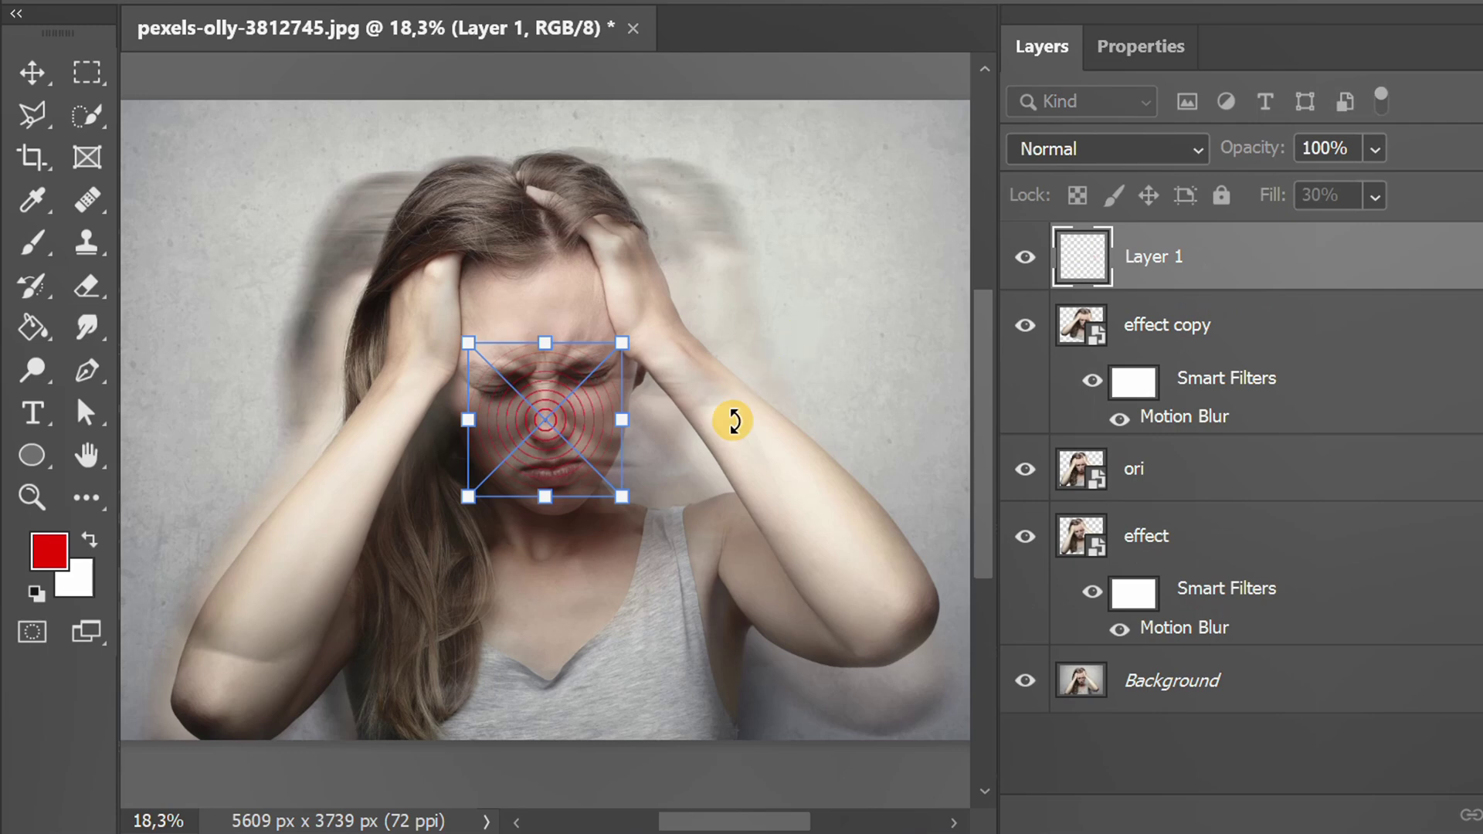
Step: Enlarge the pasted circles and center them on the woman's forehead, then apply the transform and deselect the layer
{"action": "left_click_drag", "start_coordinate": [621, 498], "coordinate": [824, 696]}
{"action": "left_click_drag", "start_coordinate": [534, 396], "coordinate": [528, 312]}
{"action": "key", "text": "Return"}
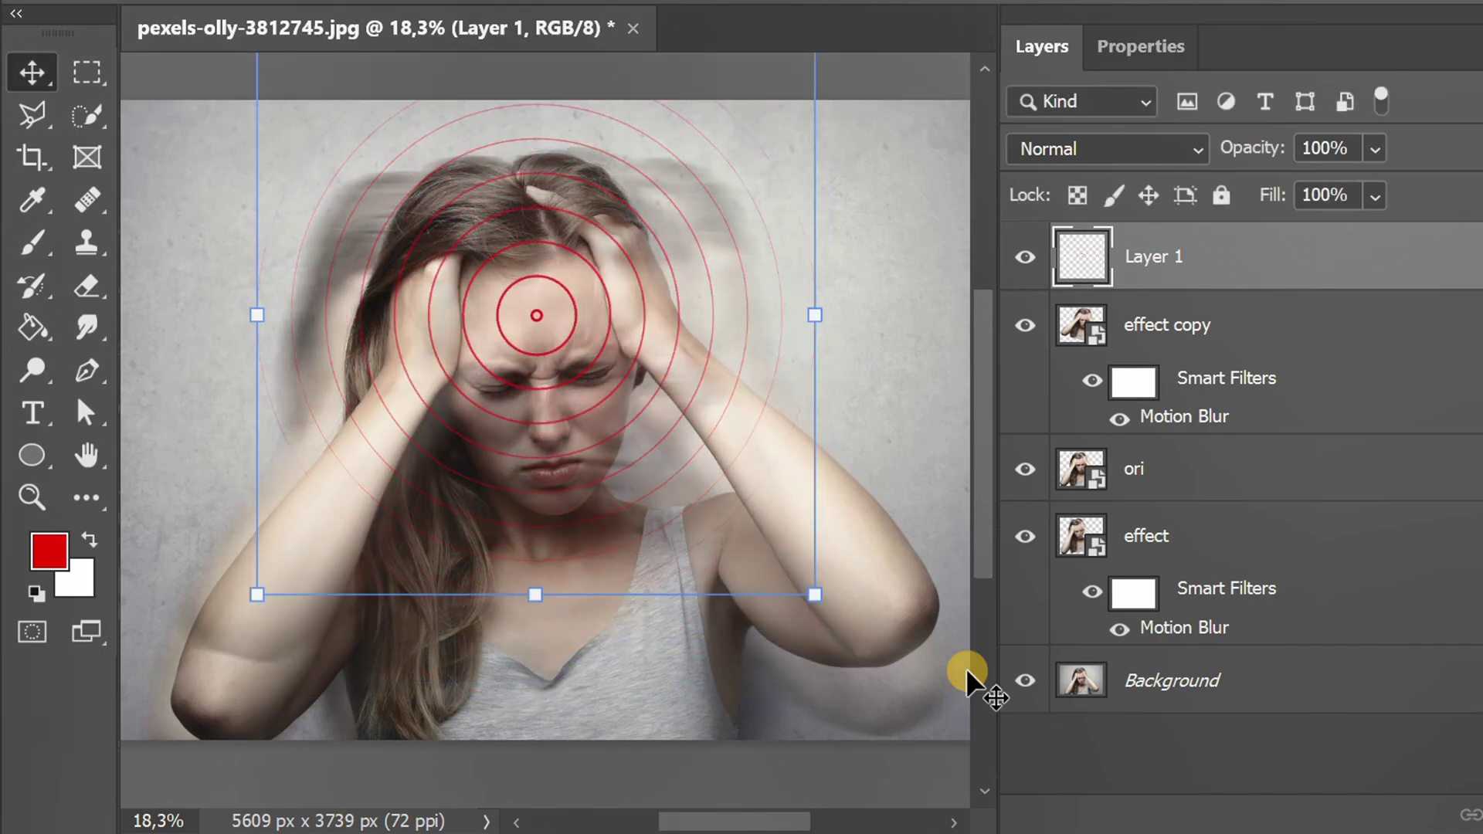
{"action": "left_click", "coordinate": [1049, 744]}
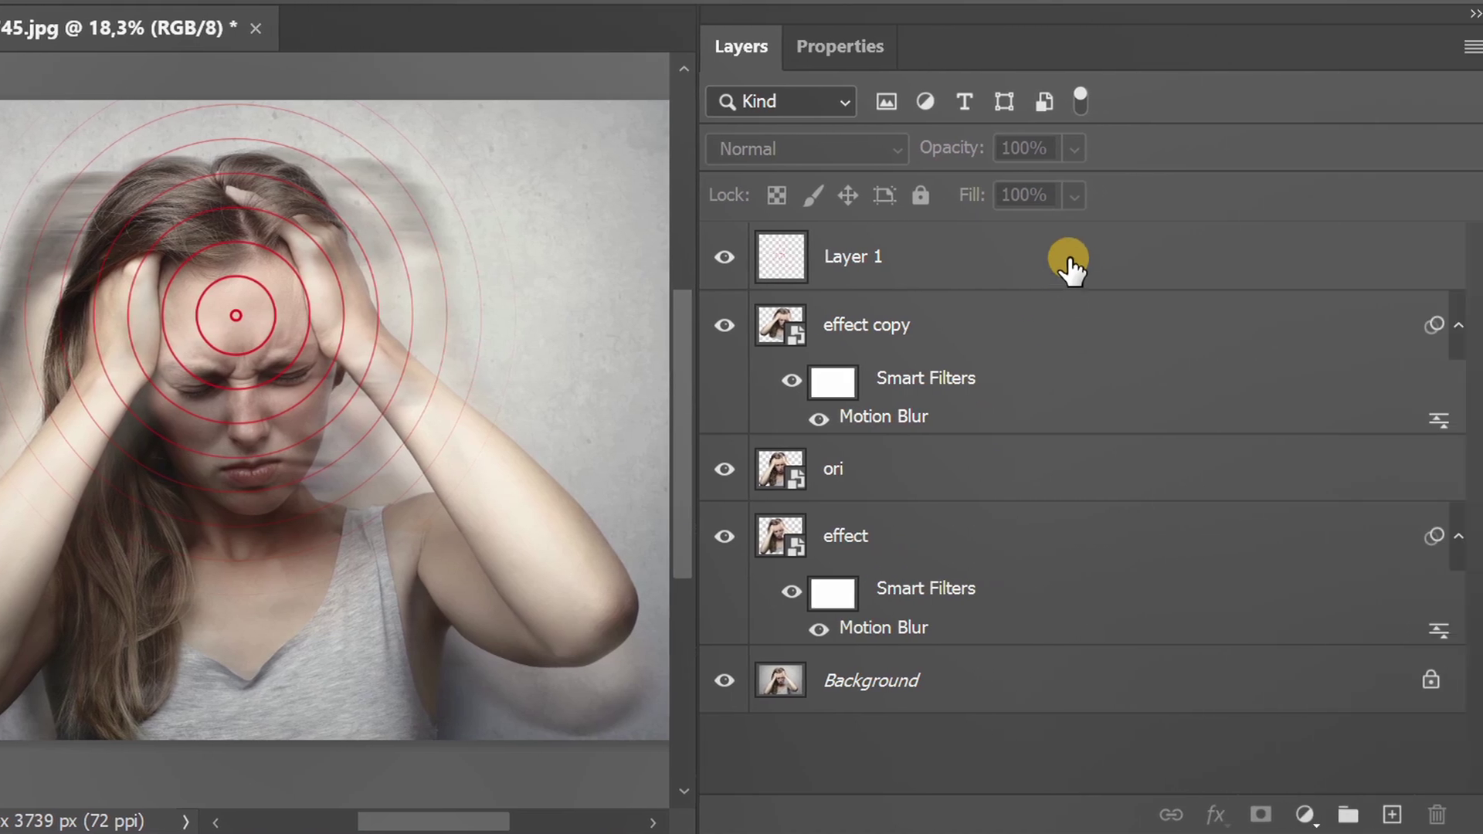
Step: Add a new empty layer above the circles layer and activate the Brush Tool
{"action": "left_click", "coordinate": [1369, 256]}
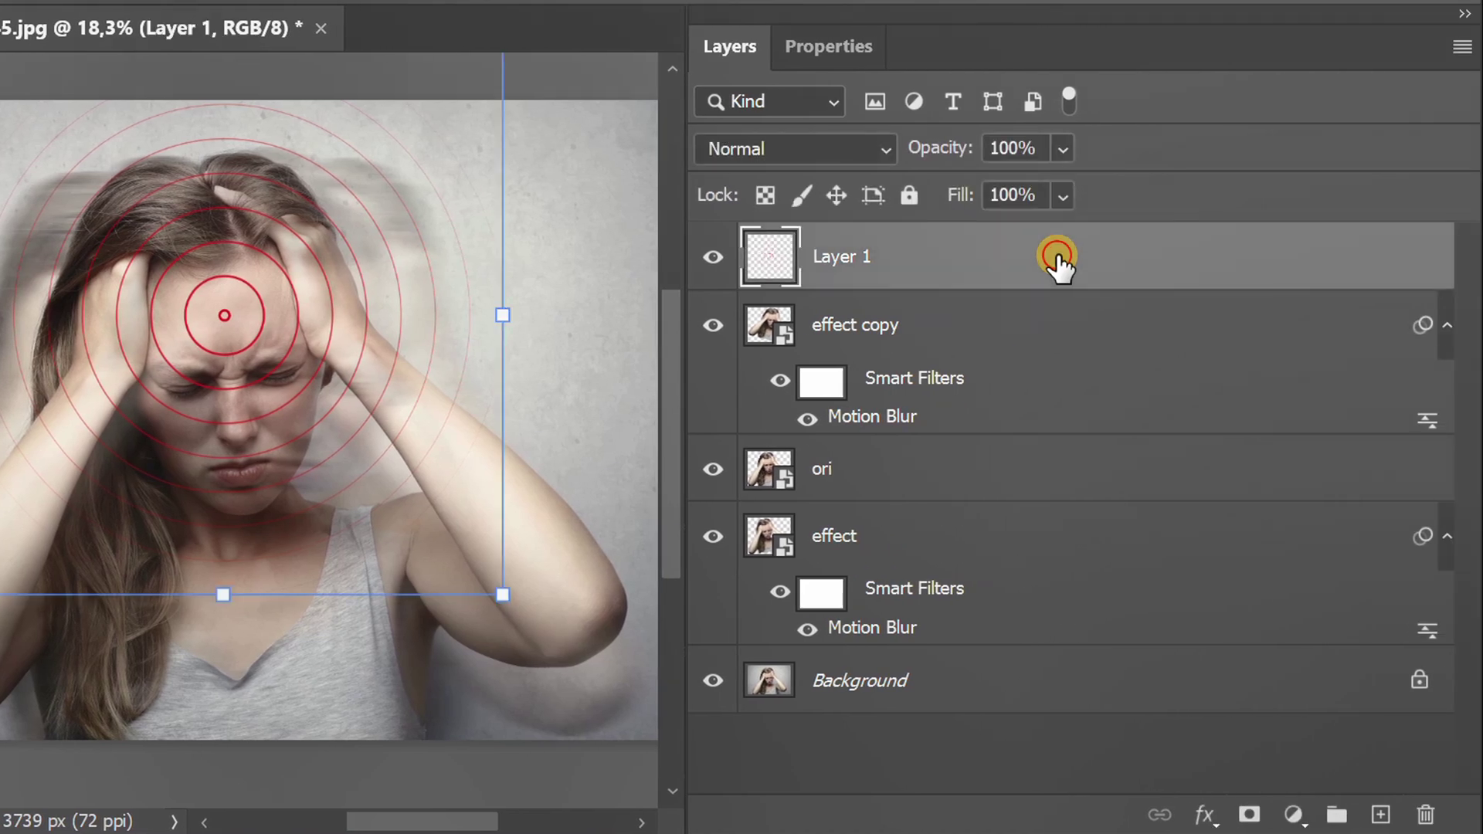
{"action": "left_click", "coordinate": [1382, 815]}
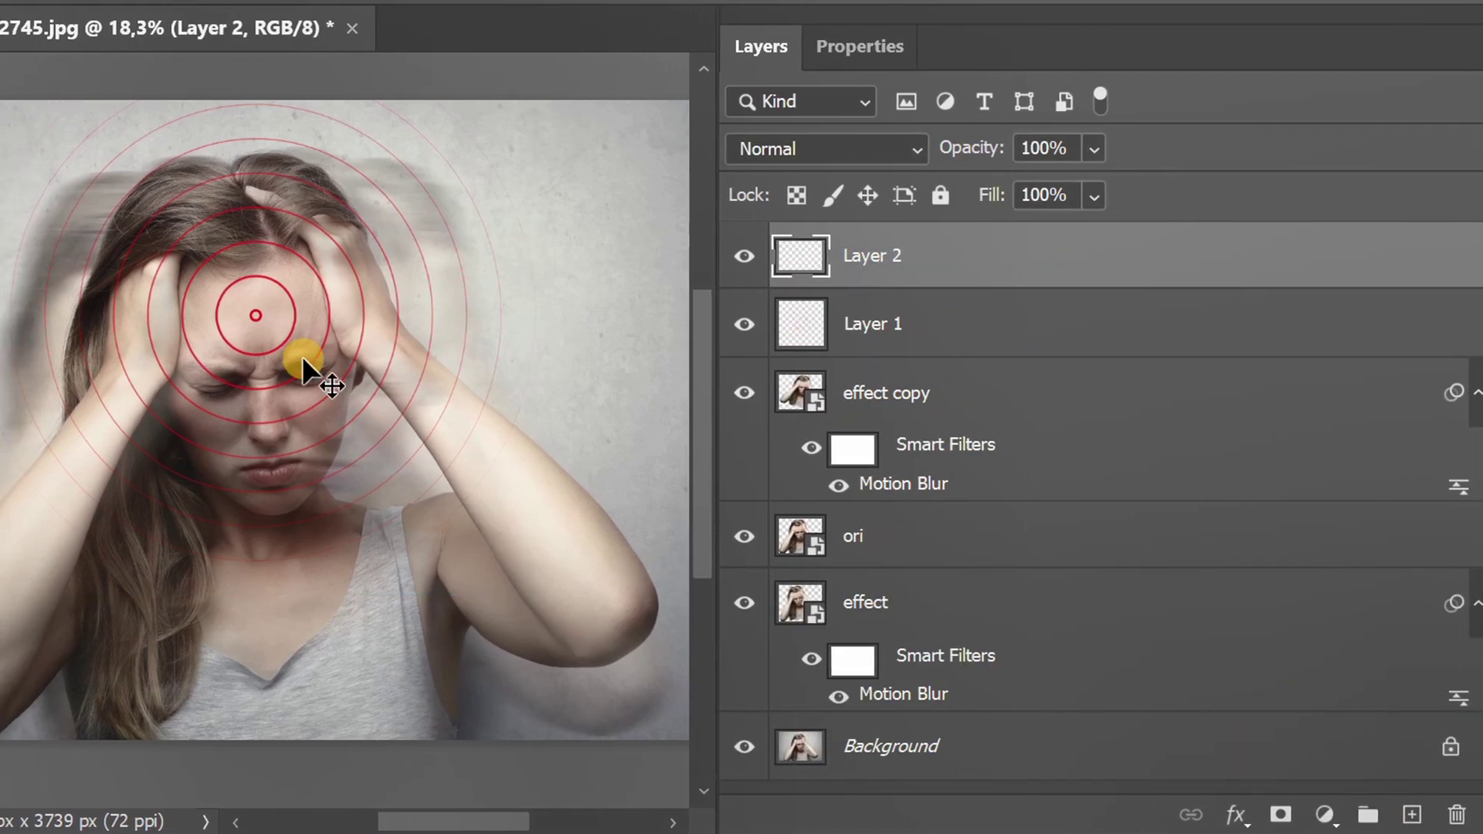
{"action": "scroll", "coordinate": [231, 287], "scroll_direction": "up", "scroll_amount": 6}
{"action": "right_click", "coordinate": [30, 244]}
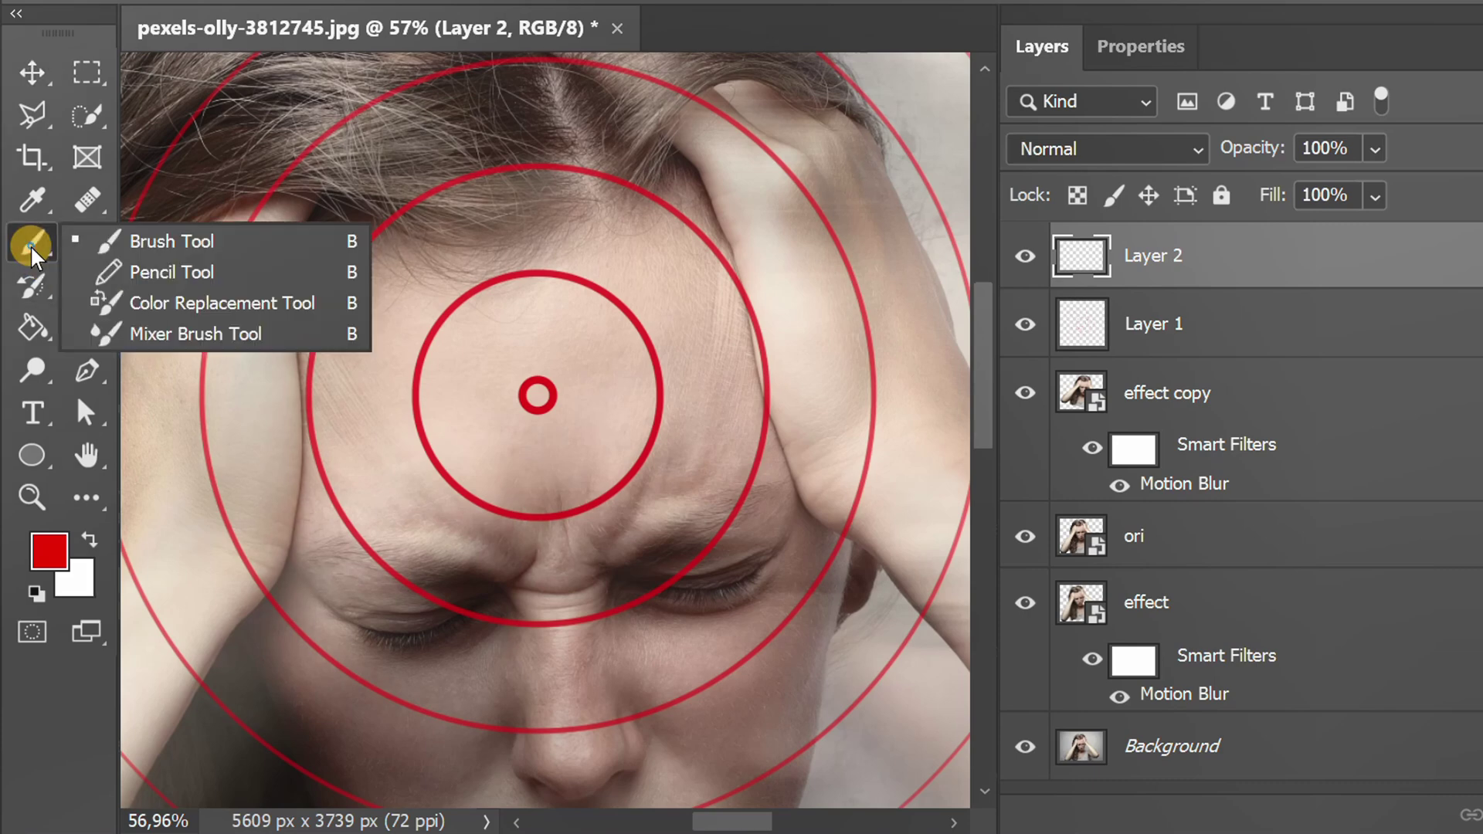
{"action": "left_click", "coordinate": [187, 234]}
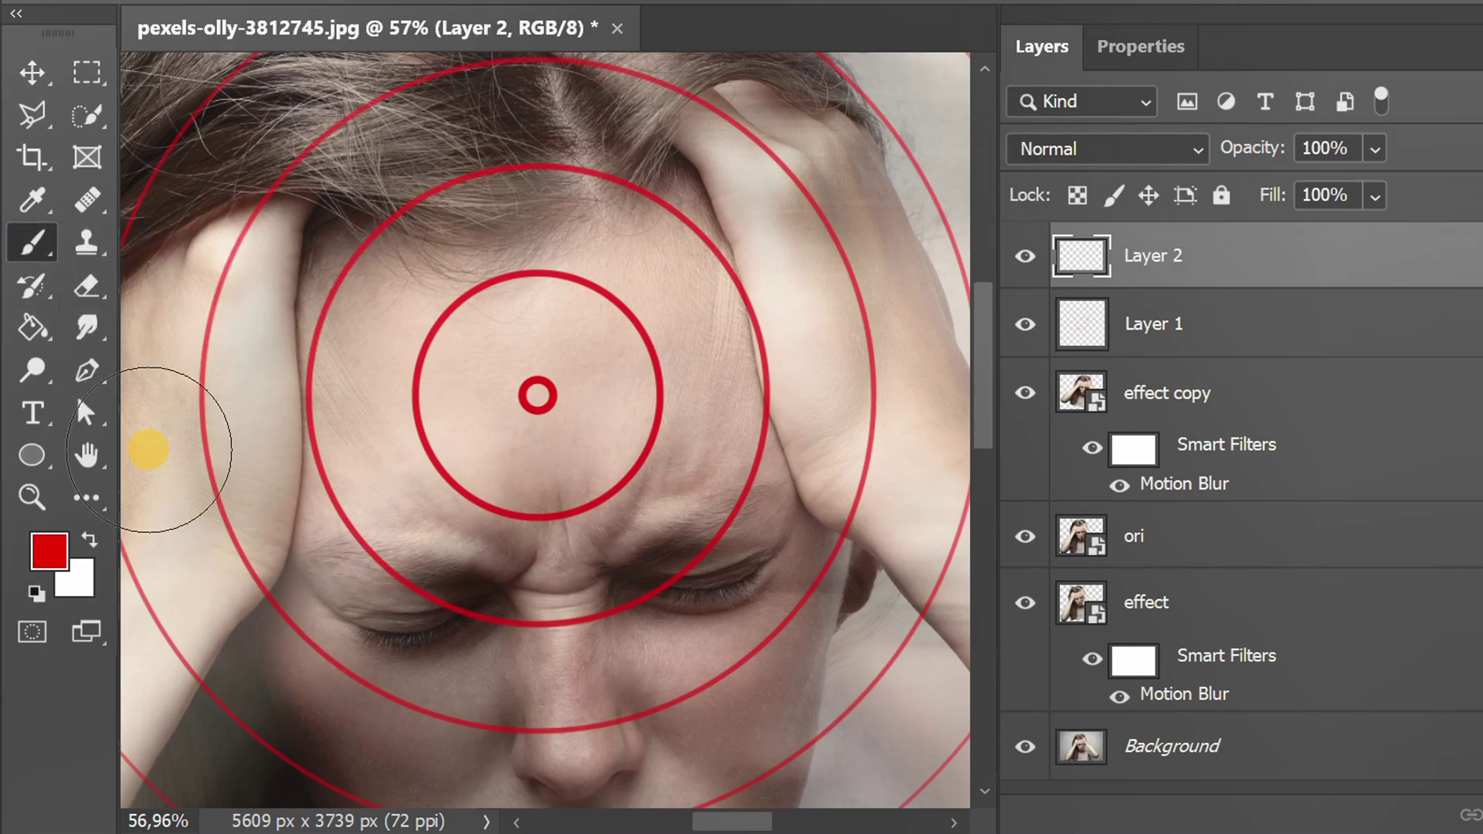
Step: Set the foreground color to bright red f90707
{"action": "left_click", "coordinate": [48, 543]}
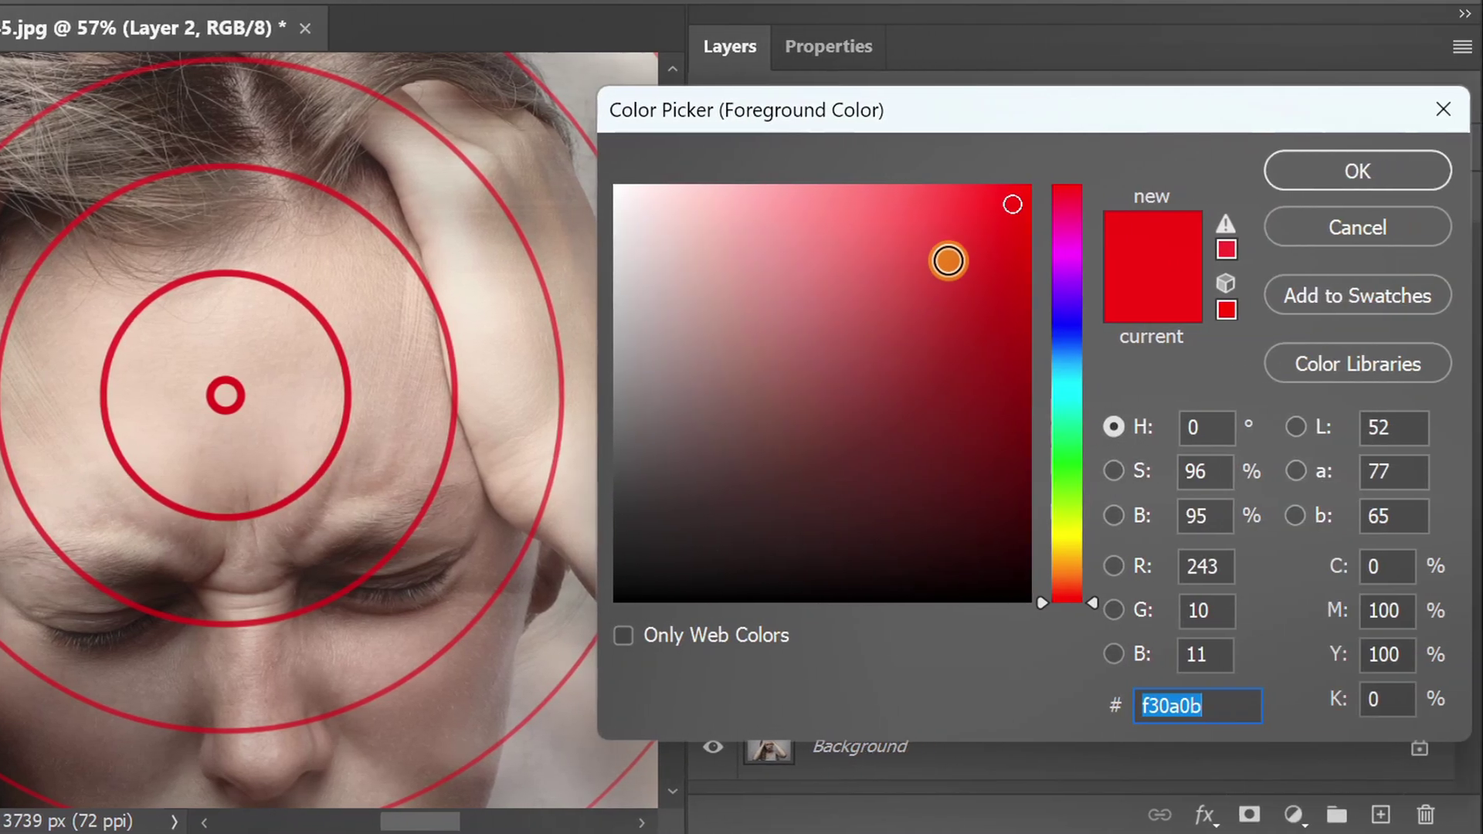
{"action": "left_click_drag", "start_coordinate": [1141, 204], "coordinate": [1149, 194]}
{"action": "left_click_drag", "start_coordinate": [1019, 194], "coordinate": [1020, 195]}
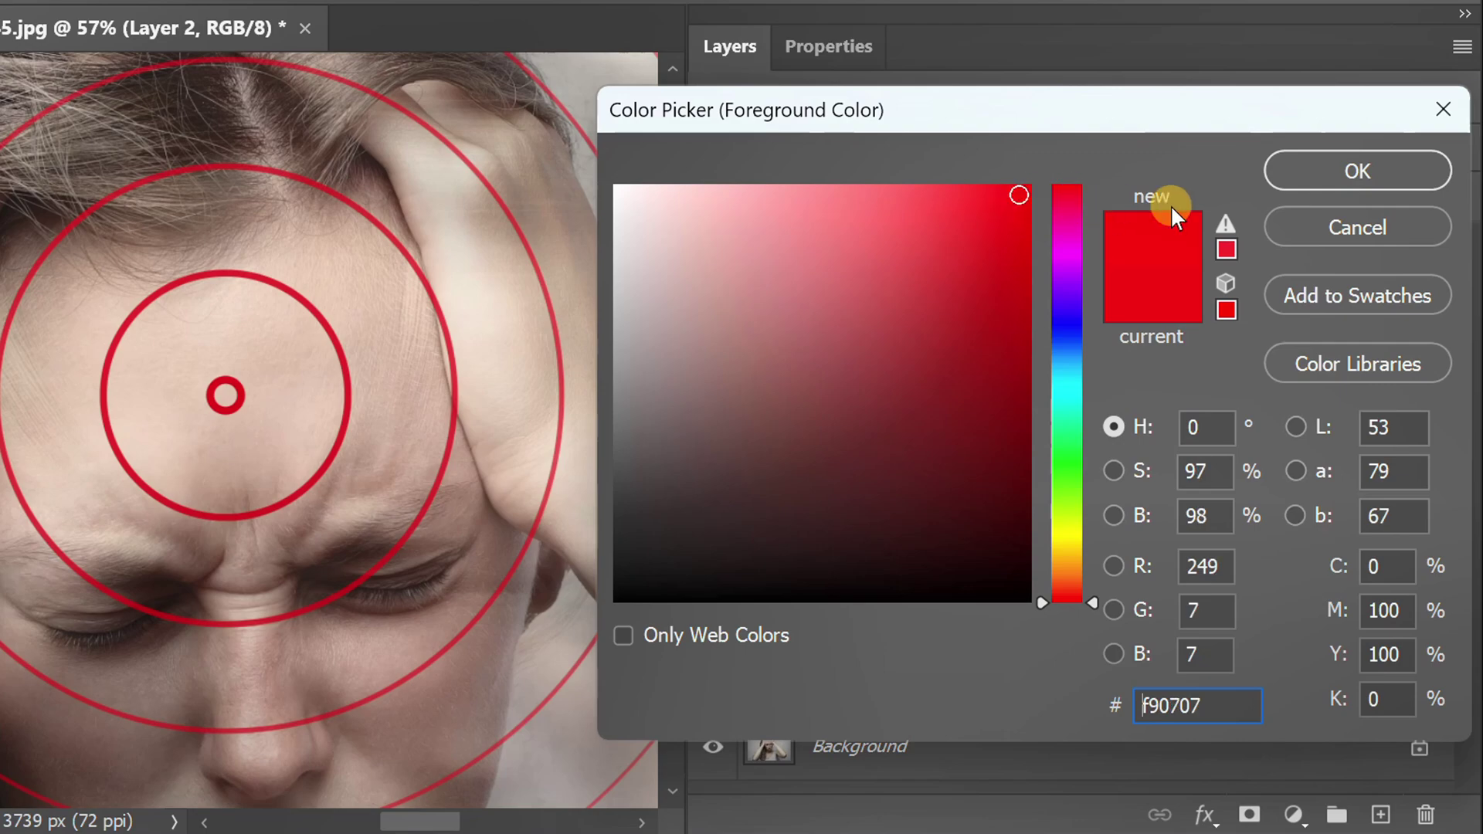
{"action": "left_click", "coordinate": [1296, 164]}
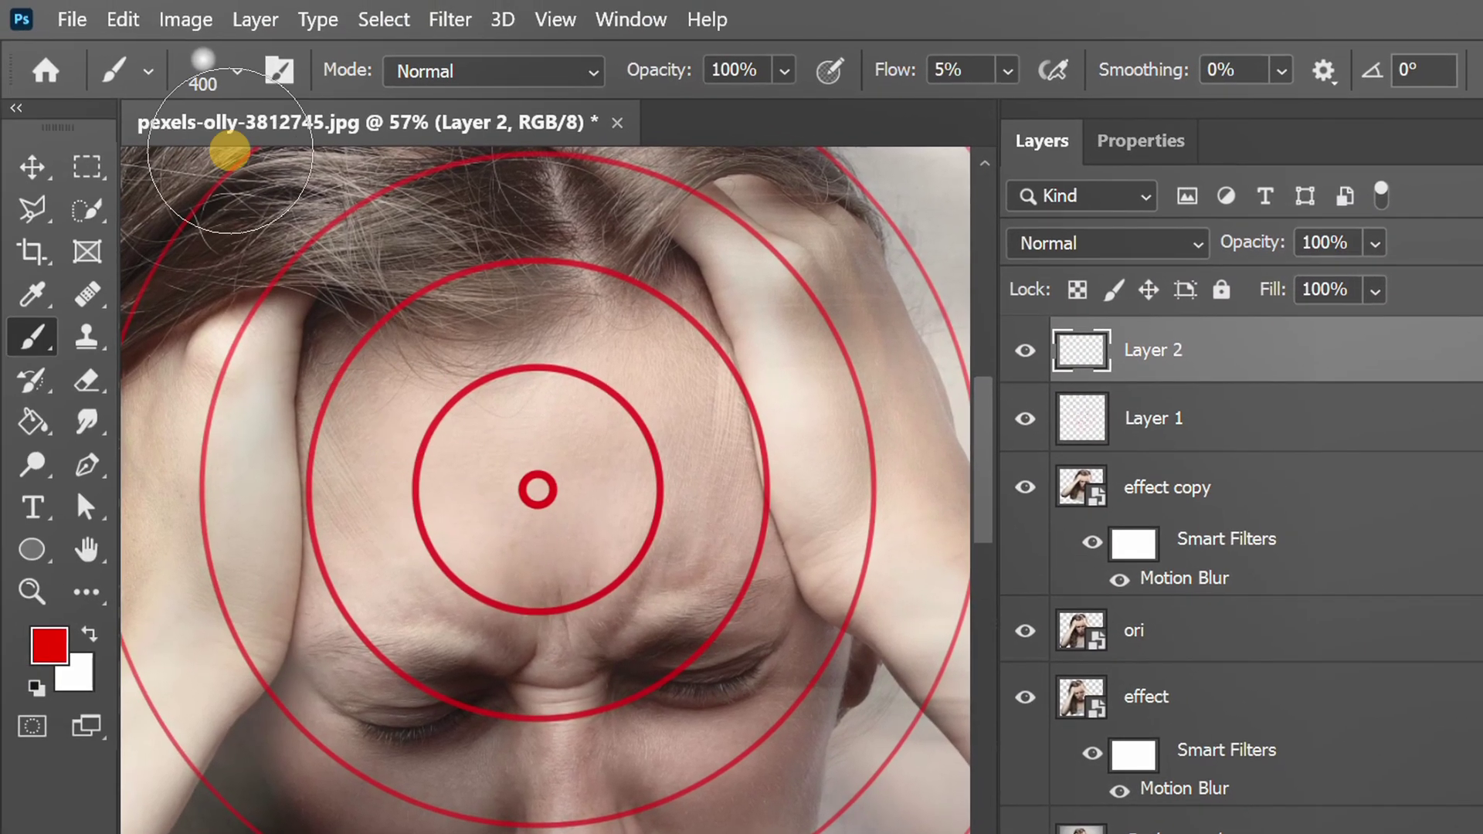
Step: Set the brush to 0% hardness and 5% flow
{"action": "left_click", "coordinate": [234, 73]}
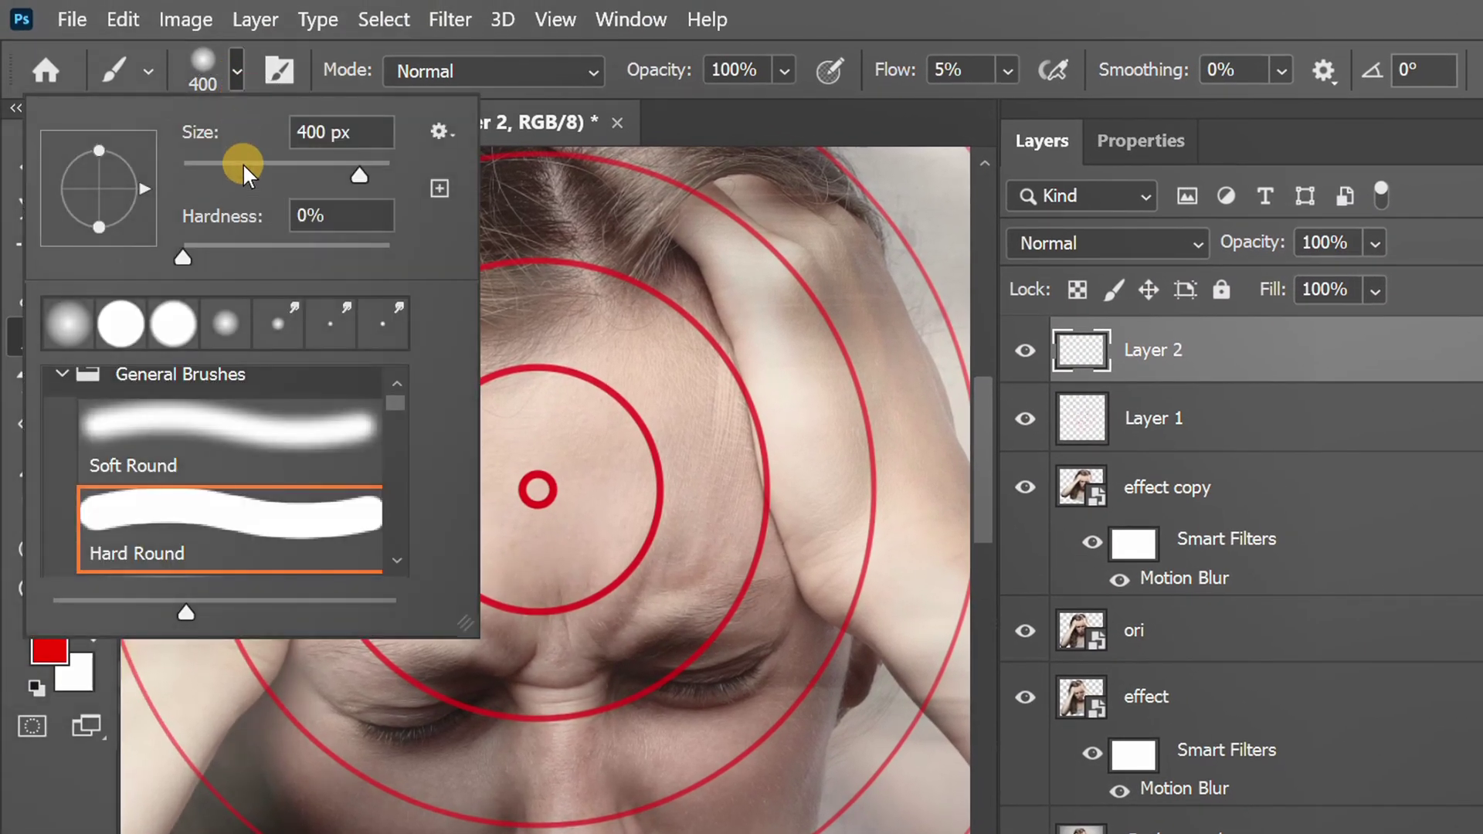
{"action": "mouse_move", "coordinate": [184, 253]}
{"action": "left_mouse_down"}
{"action": "mouse_move", "coordinate": [198, 257]}
{"action": "mouse_move", "coordinate": [171, 257]}
{"action": "left_mouse_up"}
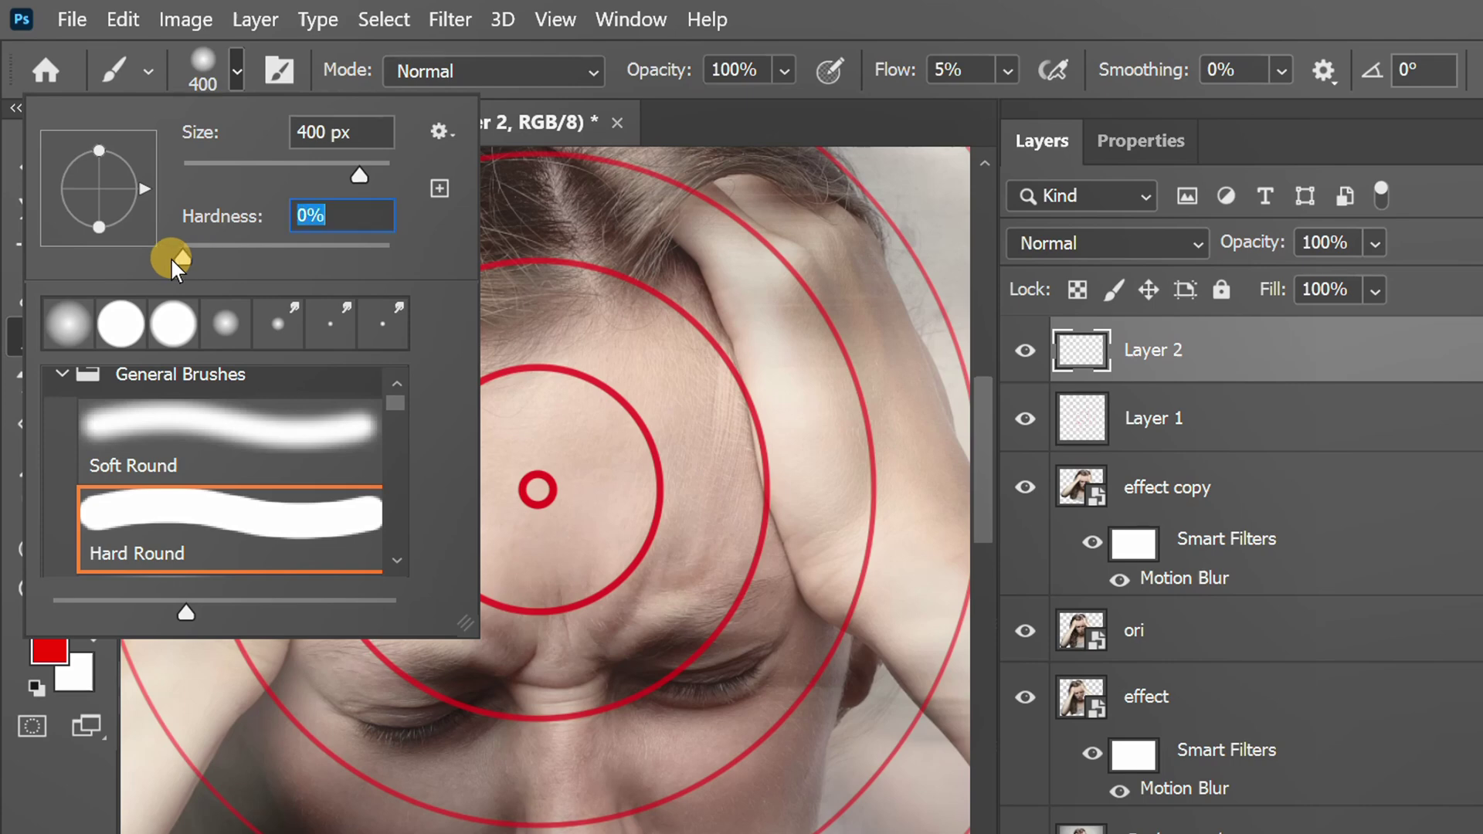
{"action": "left_click", "coordinate": [234, 70]}
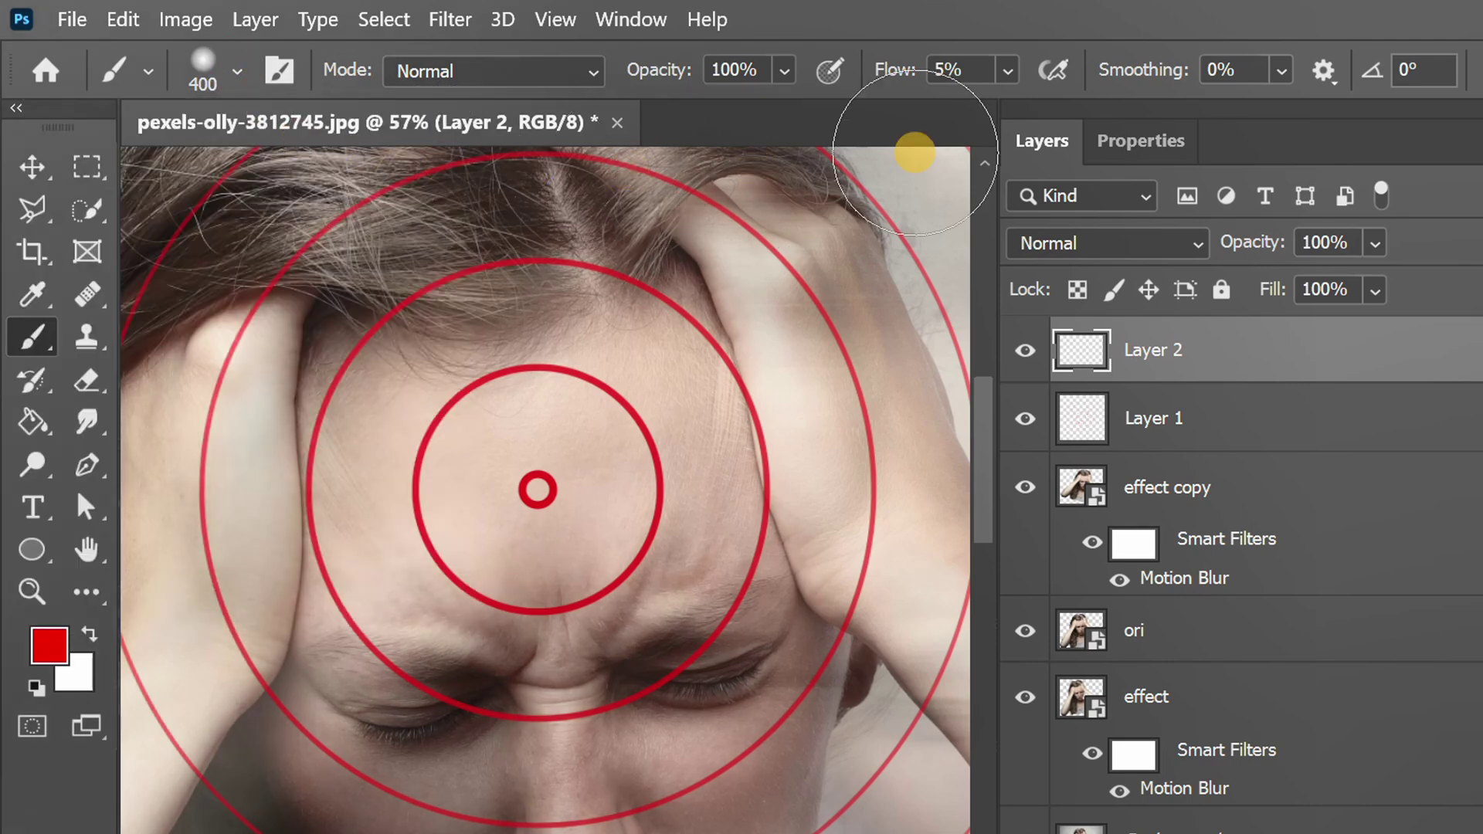
{"action": "left_click", "coordinate": [923, 75]}
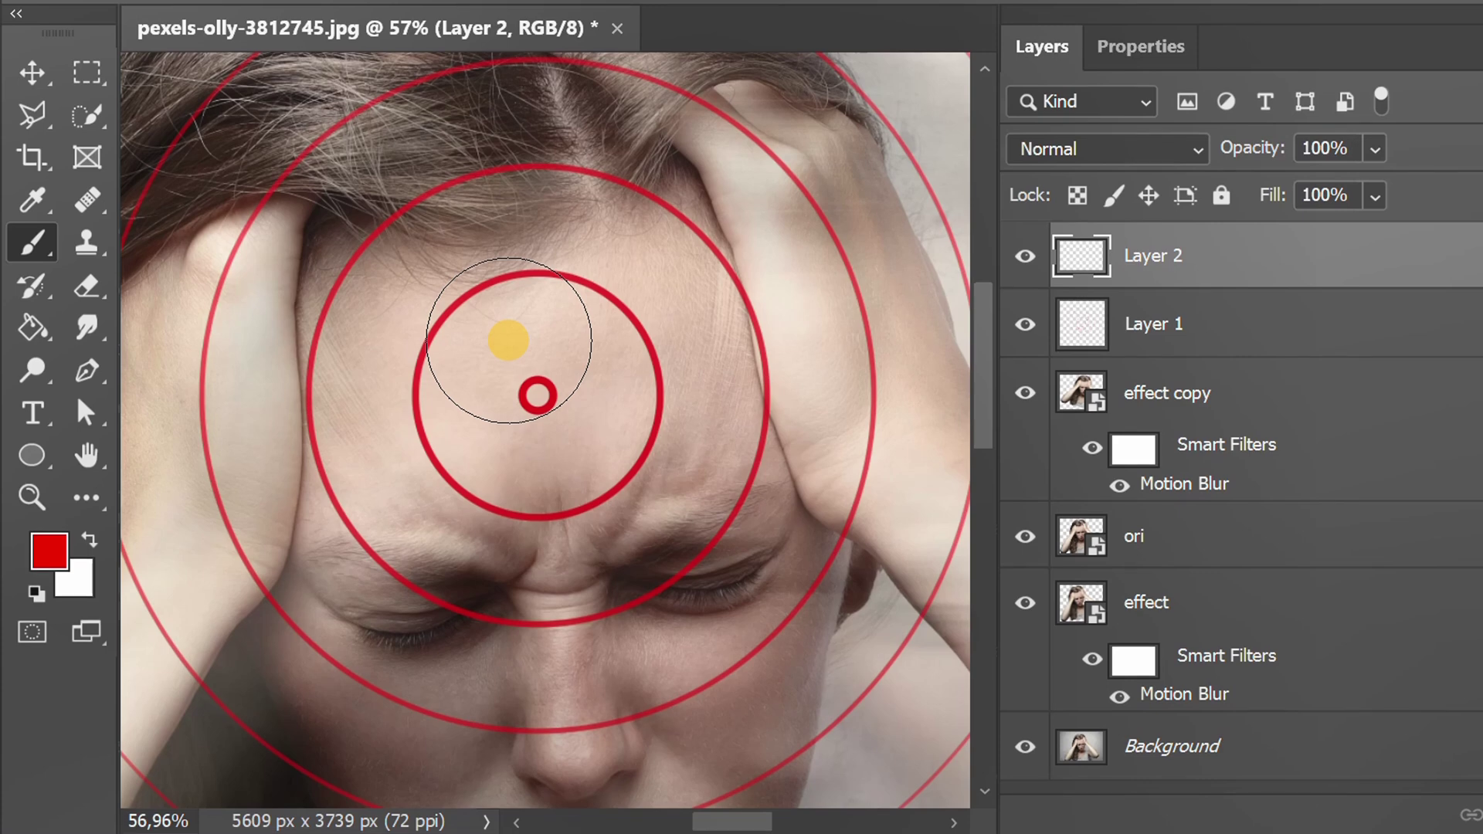
{"action": "key", "text": "Return"}
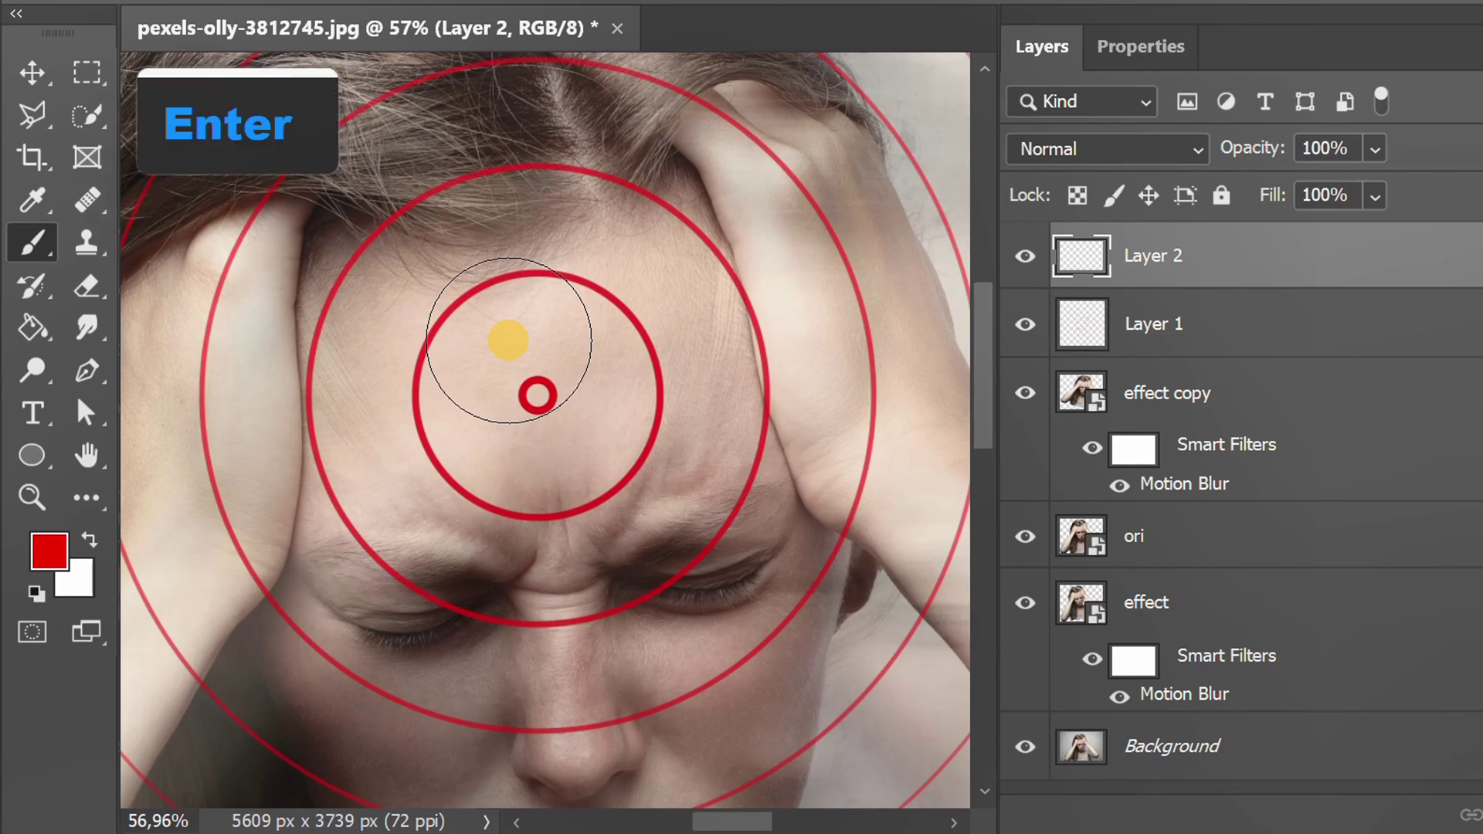
Step: Paint a soft red glow over the woman's forehead with an enlarged brush, then switch to the Move tool
{"action": "key", "text": "bracketright"}
{"action": "key", "text": "bracketright"}
{"action": "key", "text": "bracketright"}
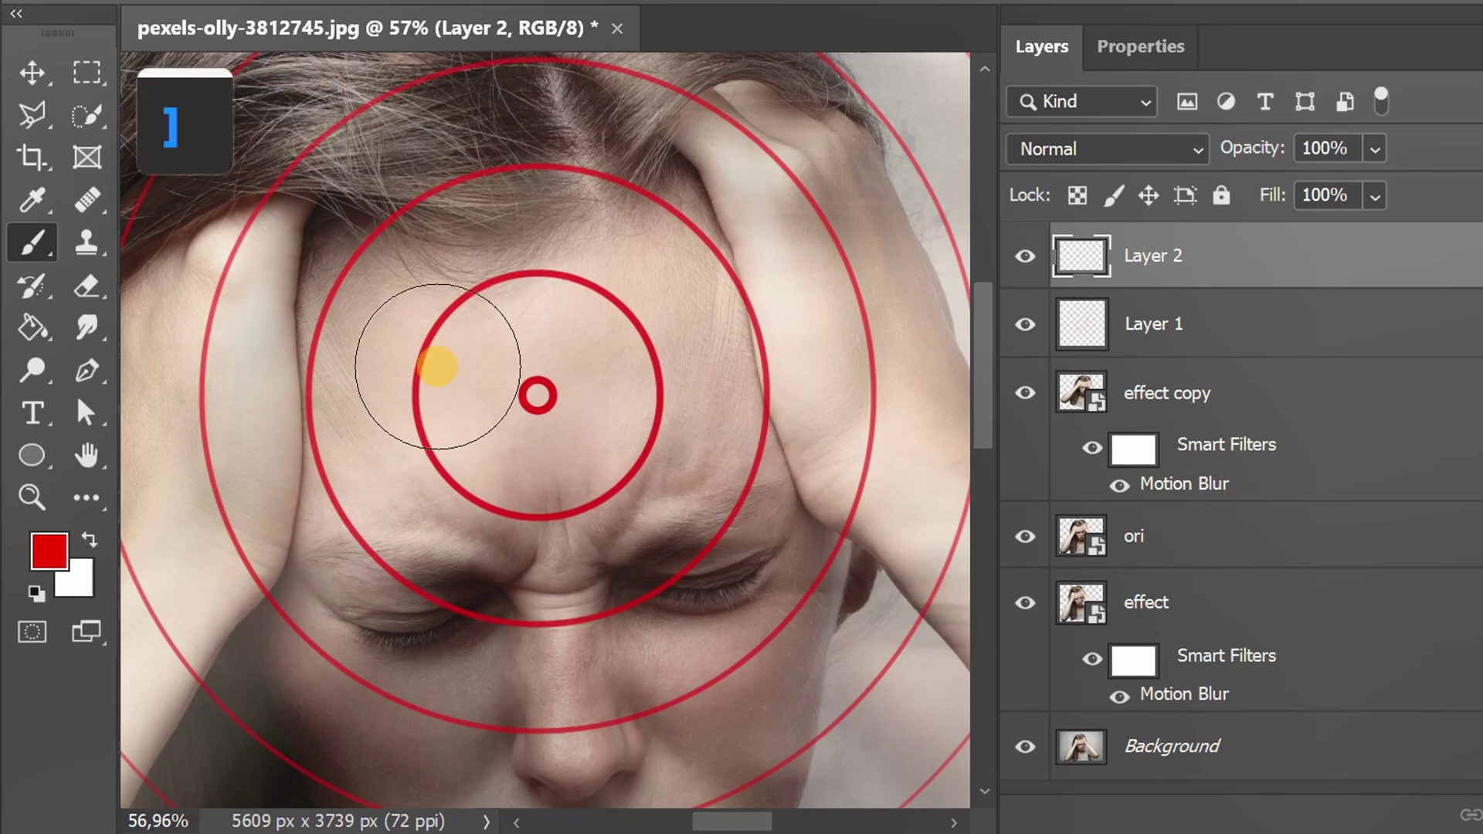
{"action": "mouse_move", "coordinate": [429, 341]}
{"action": "left_mouse_down"}
{"action": "mouse_move", "coordinate": [648, 300]}
{"action": "mouse_move", "coordinate": [628, 388]}
{"action": "mouse_move", "coordinate": [422, 424]}
{"action": "mouse_move", "coordinate": [440, 348]}
{"action": "mouse_move", "coordinate": [398, 323]}
{"action": "mouse_move", "coordinate": [519, 375]}
{"action": "mouse_move", "coordinate": [474, 435]}
{"action": "mouse_move", "coordinate": [404, 445]}
{"action": "mouse_move", "coordinate": [606, 457]}
{"action": "mouse_move", "coordinate": [656, 444]}
{"action": "mouse_move", "coordinate": [639, 313]}
{"action": "mouse_move", "coordinate": [507, 323]}
{"action": "mouse_move", "coordinate": [394, 366]}
{"action": "mouse_move", "coordinate": [397, 434]}
{"action": "mouse_move", "coordinate": [365, 296]}
{"action": "mouse_move", "coordinate": [364, 485]}
{"action": "mouse_move", "coordinate": [363, 384]}
{"action": "mouse_move", "coordinate": [704, 395]}
{"action": "mouse_move", "coordinate": [718, 449]}
{"action": "mouse_move", "coordinate": [695, 365]}
{"action": "mouse_move", "coordinate": [571, 359]}
{"action": "left_mouse_up"}
{"action": "key", "text": "bracketleft"}
{"action": "key", "text": "bracketleft"}
{"action": "key", "text": "bracketright"}
{"action": "key", "text": "bracketright"}
{"action": "mouse_move", "coordinate": [553, 291]}
{"action": "left_mouse_down"}
{"action": "mouse_move", "coordinate": [520, 427]}
{"action": "mouse_move", "coordinate": [478, 452]}
{"action": "left_mouse_up"}
{"action": "mouse_move", "coordinate": [457, 467]}
{"action": "left_mouse_down"}
{"action": "mouse_move", "coordinate": [578, 456]}
{"action": "mouse_move", "coordinate": [556, 510]}
{"action": "left_mouse_up"}
{"action": "left_click", "coordinate": [554, 527]}
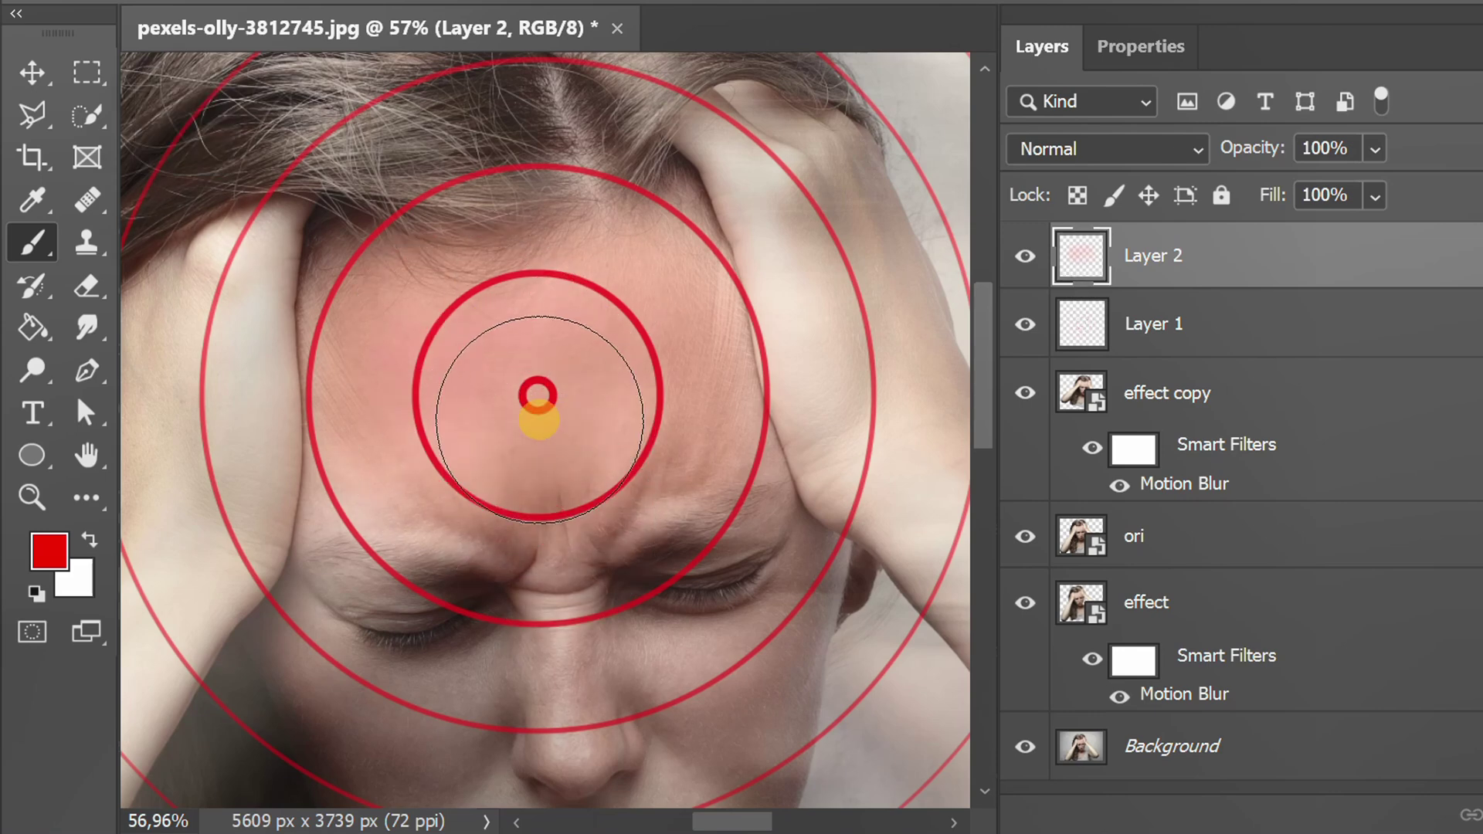
{"action": "key", "text": "ctrl+0"}
{"action": "key", "text": "v"}
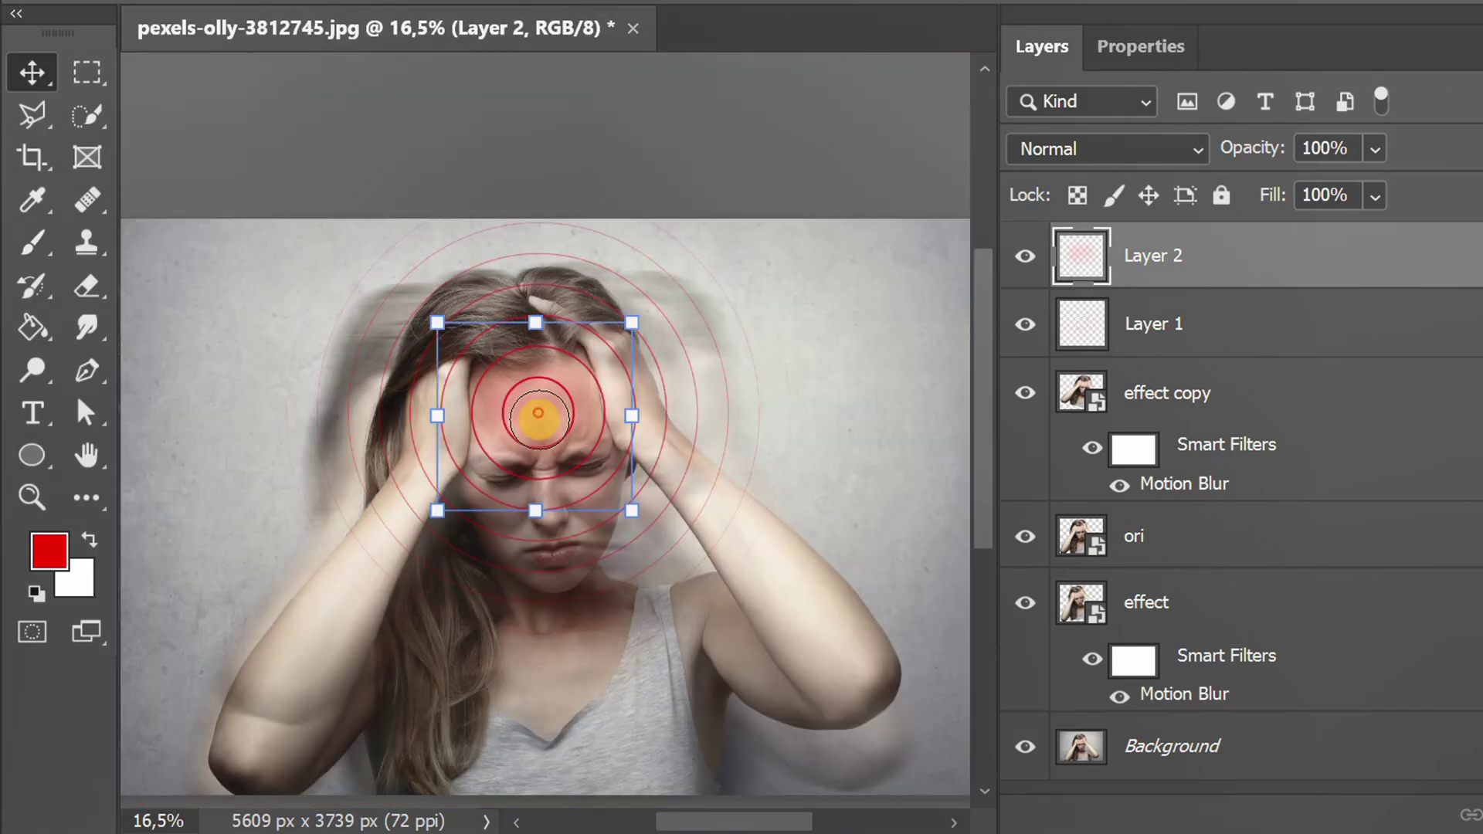
Step: Group all layers from Layer 2 down to effect into one group above the Background, then deselect the group
{"action": "left_click", "coordinate": [568, 426]}
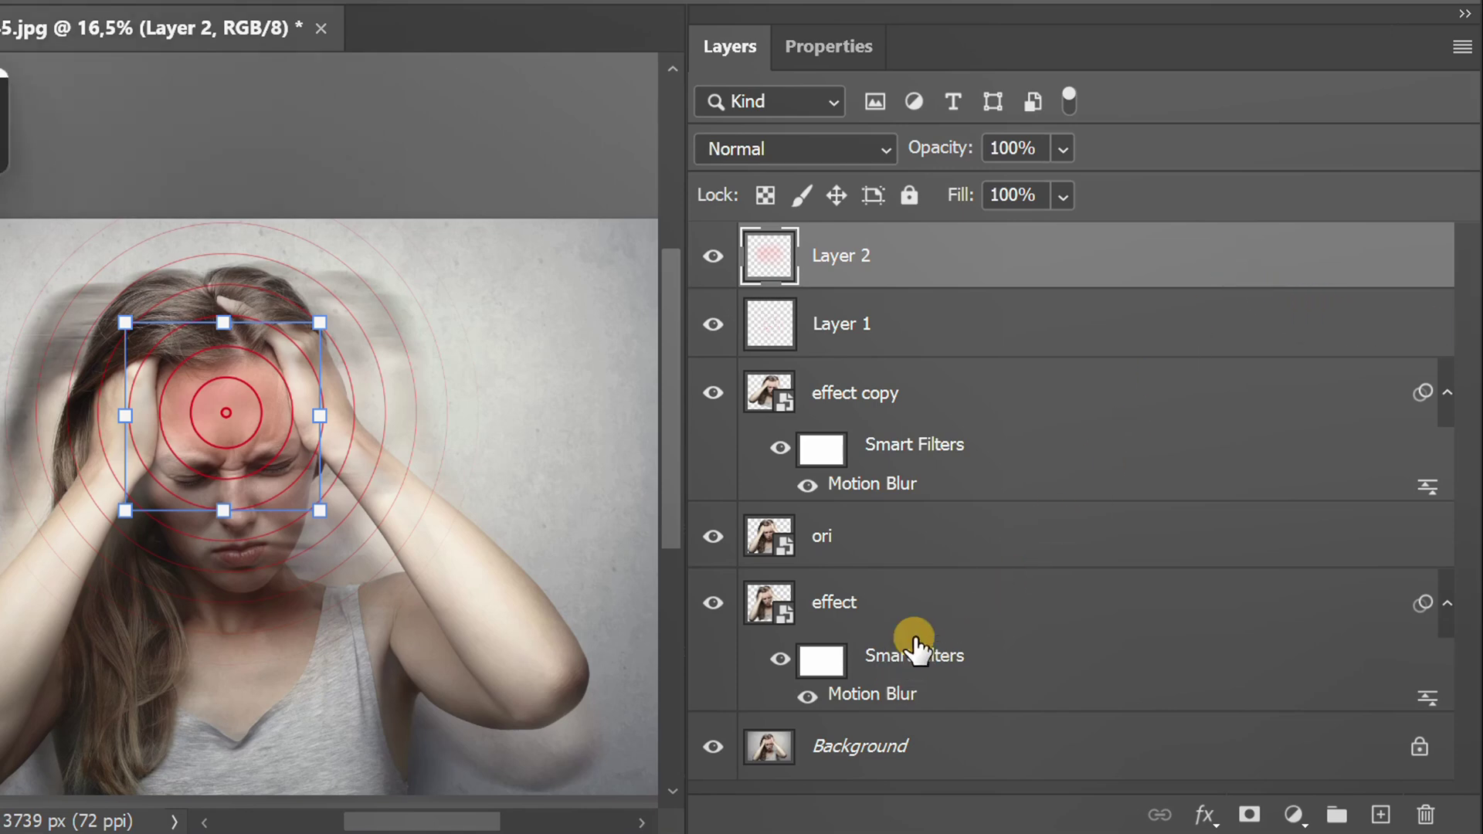
{"action": "left_click", "coordinate": [901, 603], "text": "shift"}
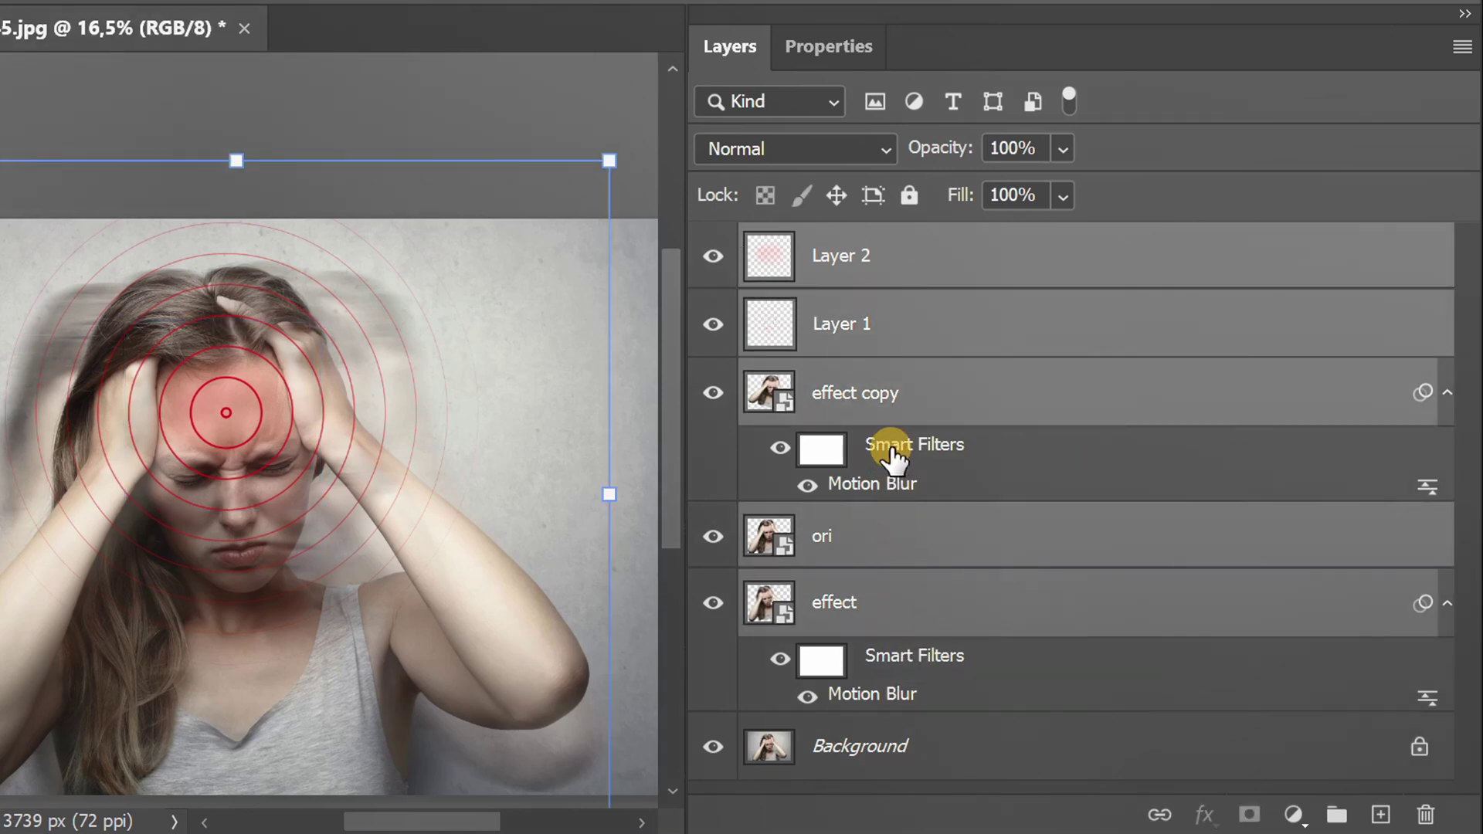
{"action": "left_click", "coordinate": [1337, 815]}
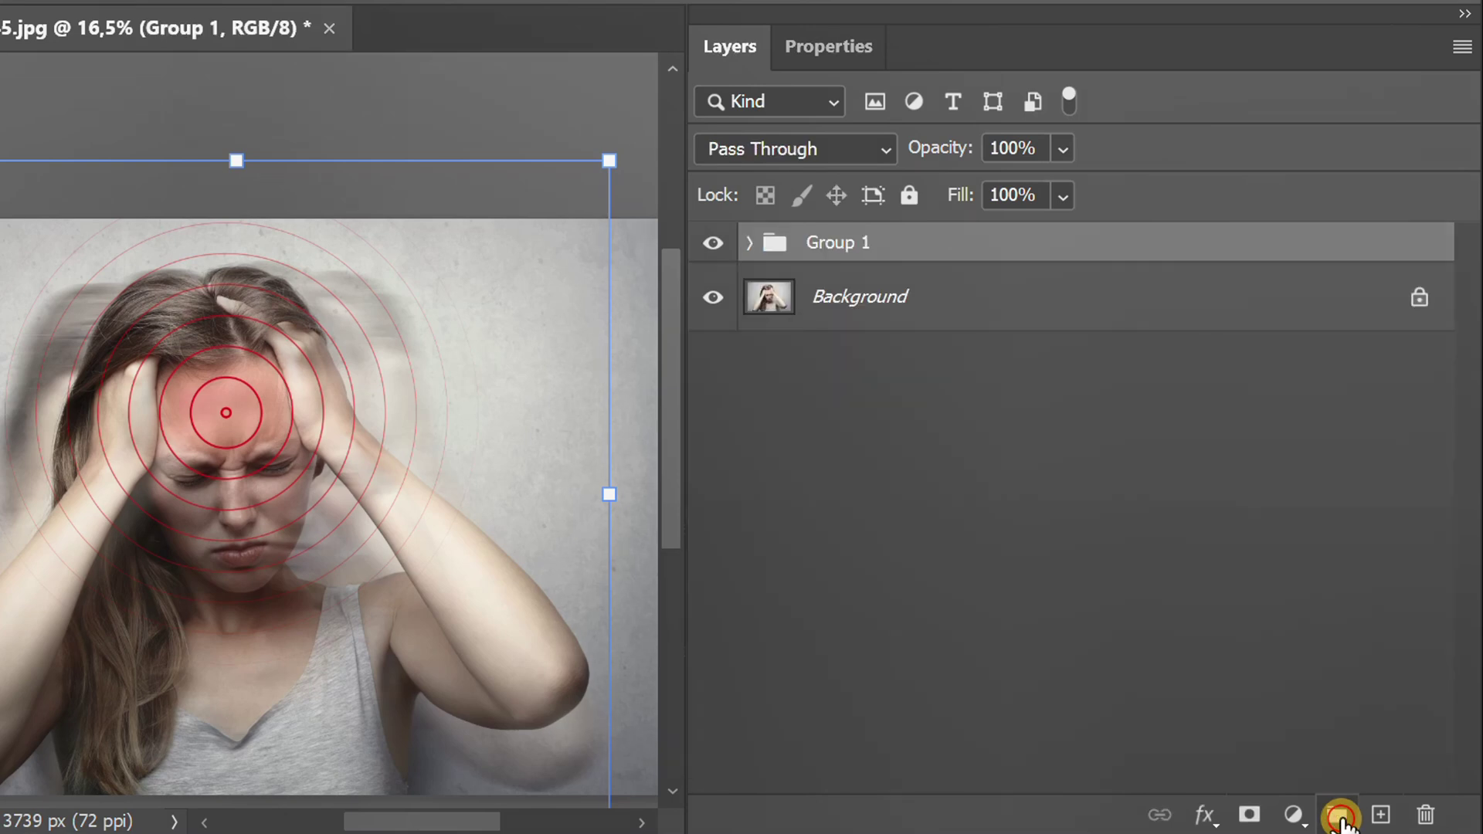
{"action": "left_click", "coordinate": [962, 602]}
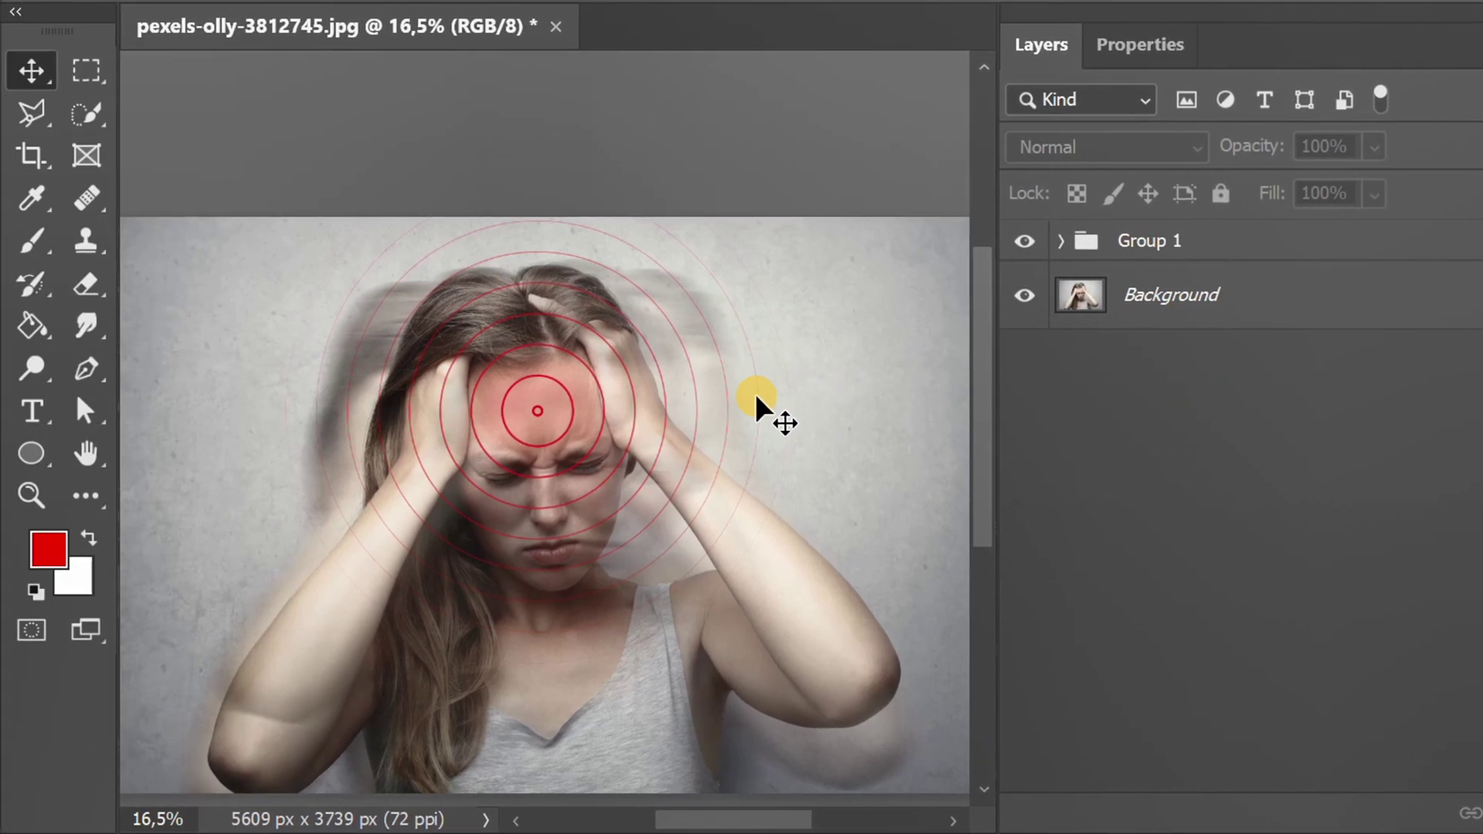
Step: Hide the effects group and show it again to compare the original photo with the finished headache effect
{"action": "key", "text": "space"}
{"action": "left_click_drag", "start_coordinate": [445, 398], "coordinate": [438, 340]}
{"action": "left_click_drag", "start_coordinate": [749, 338], "coordinate": [755, 308]}
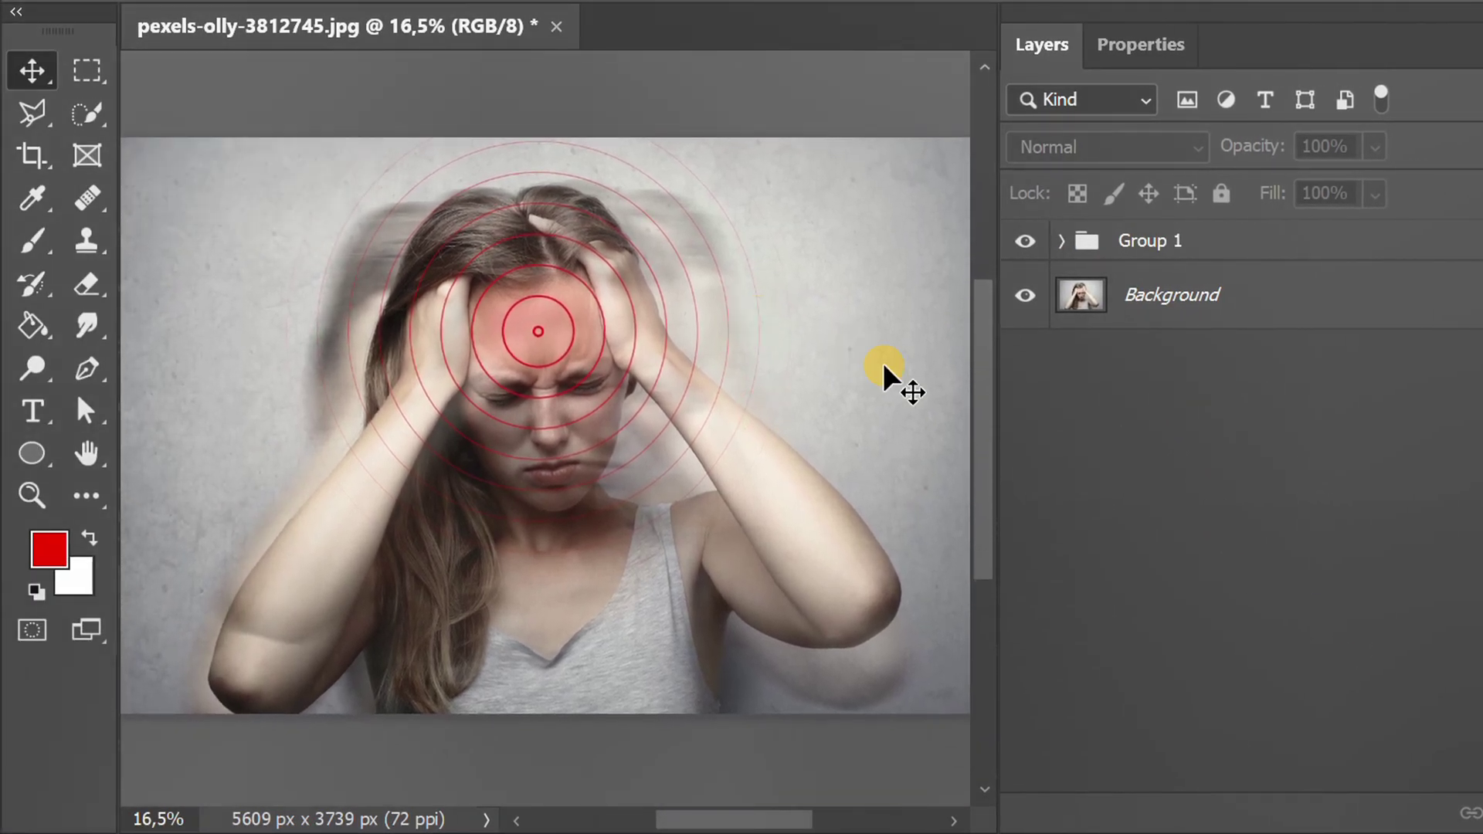
{"action": "left_click", "coordinate": [1027, 240]}
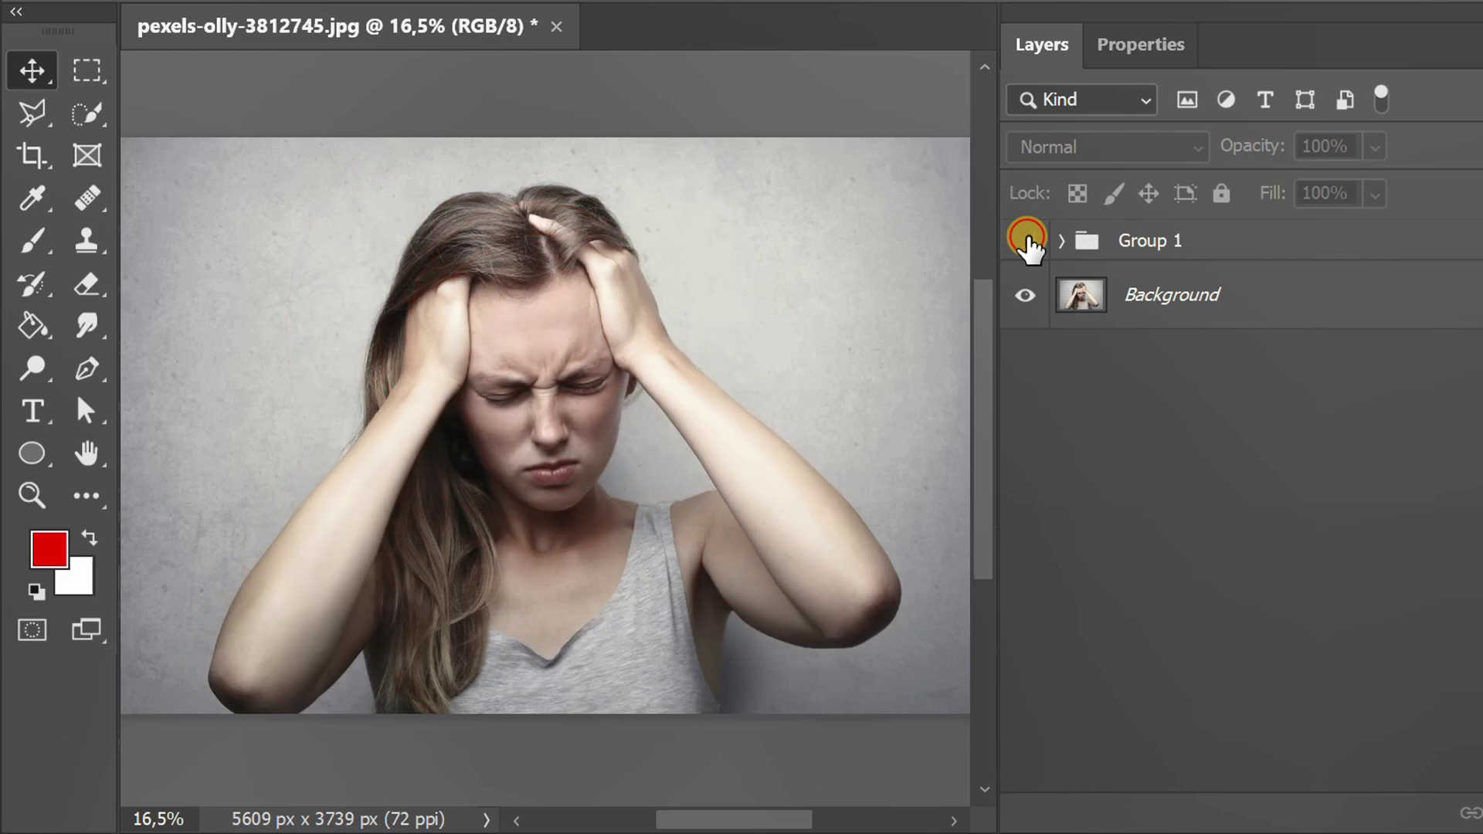
{"action": "left_click", "coordinate": [1026, 241]}
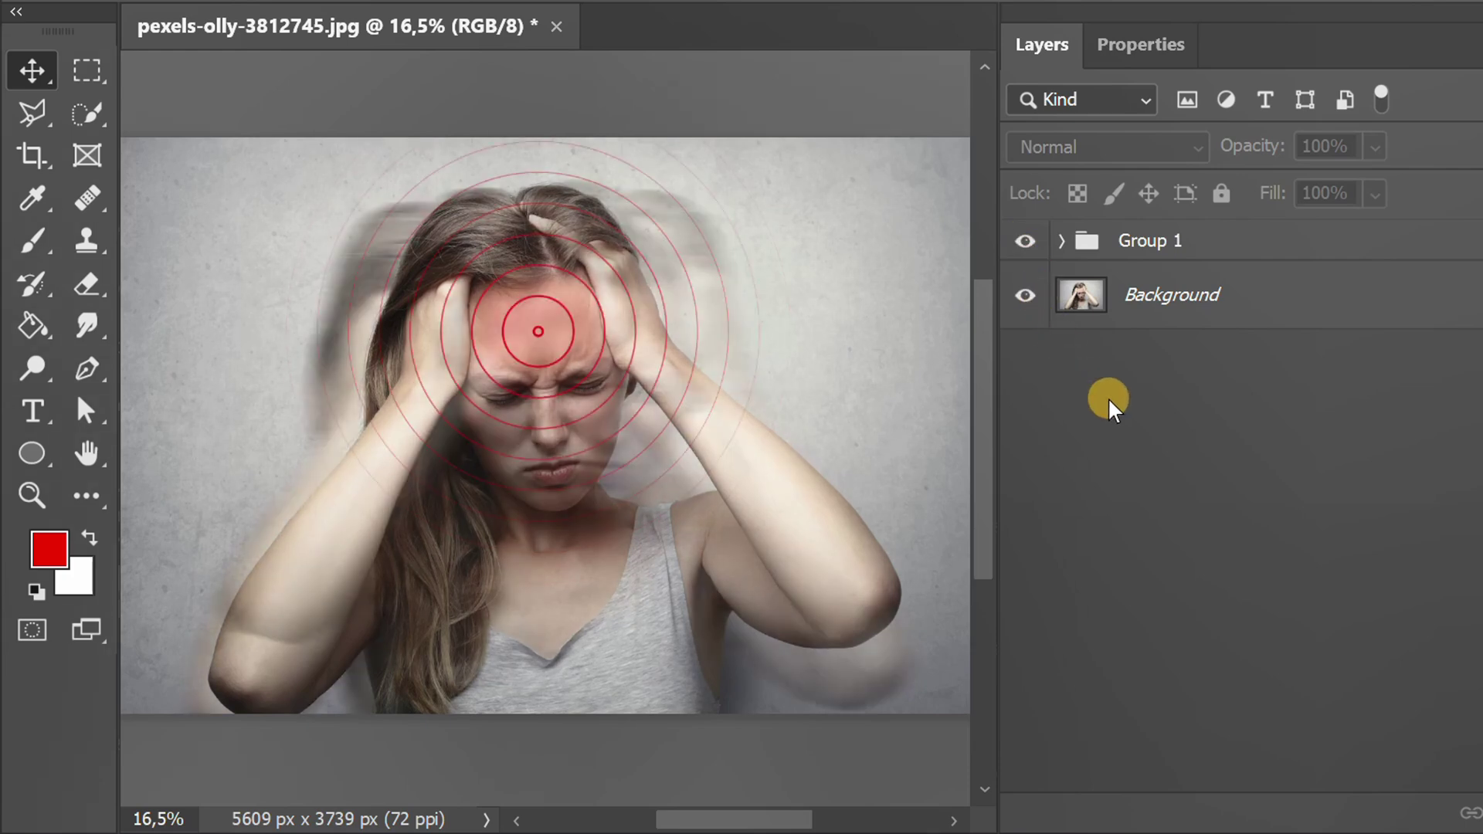